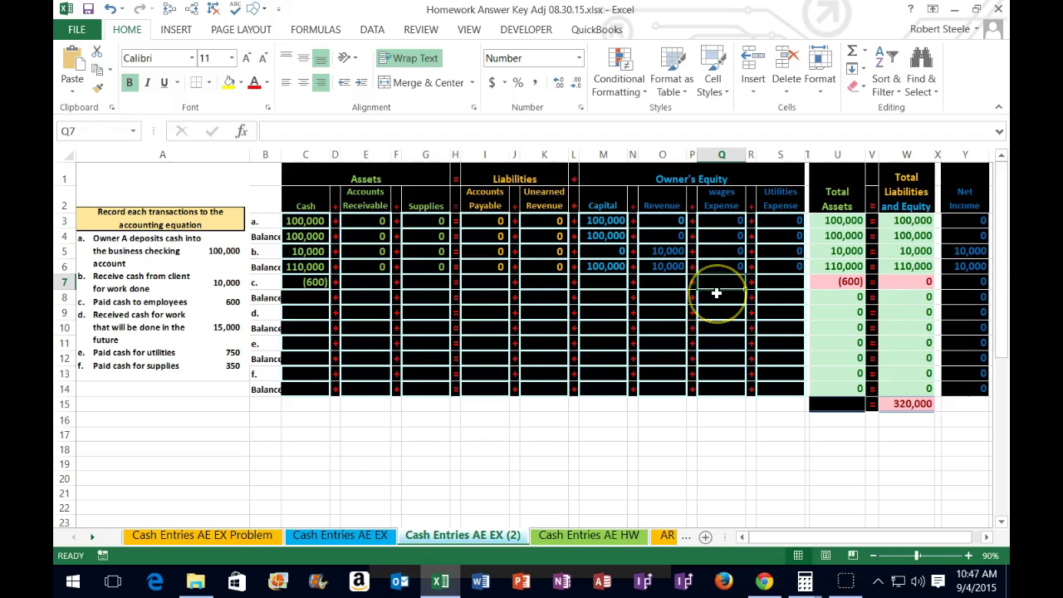
Step: Record transaction c in row 7 by entering -600 under wages Expense, and compare it with the Cash entry
type("-600")
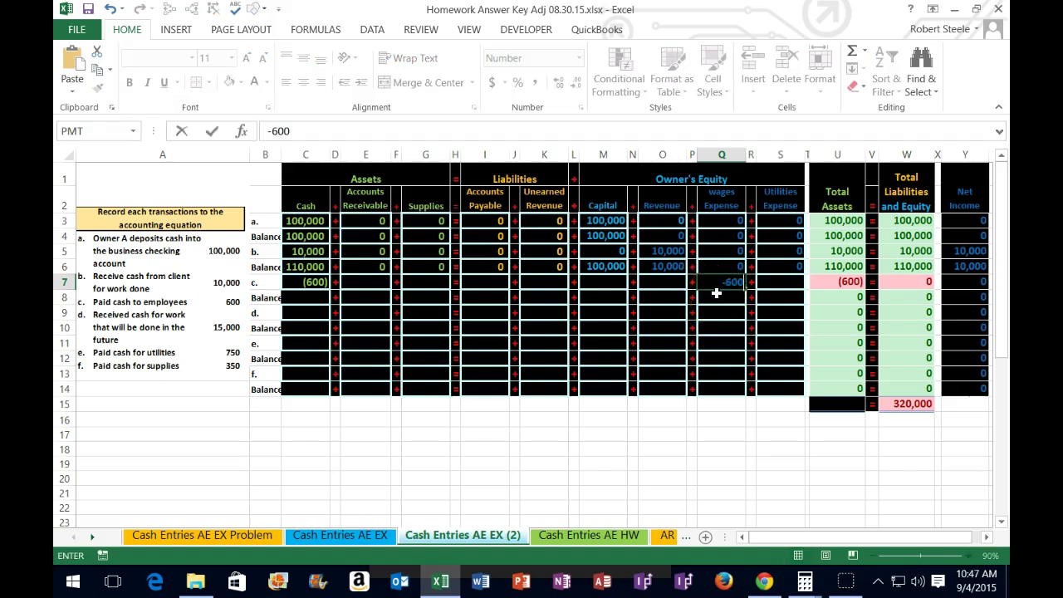
key("Return")
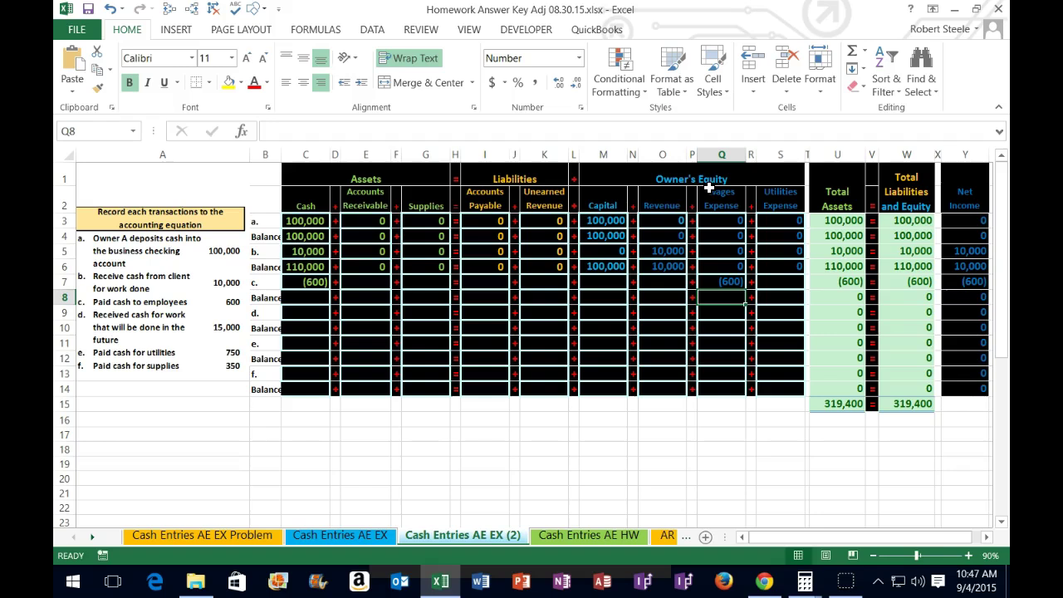
left_click(721, 283)
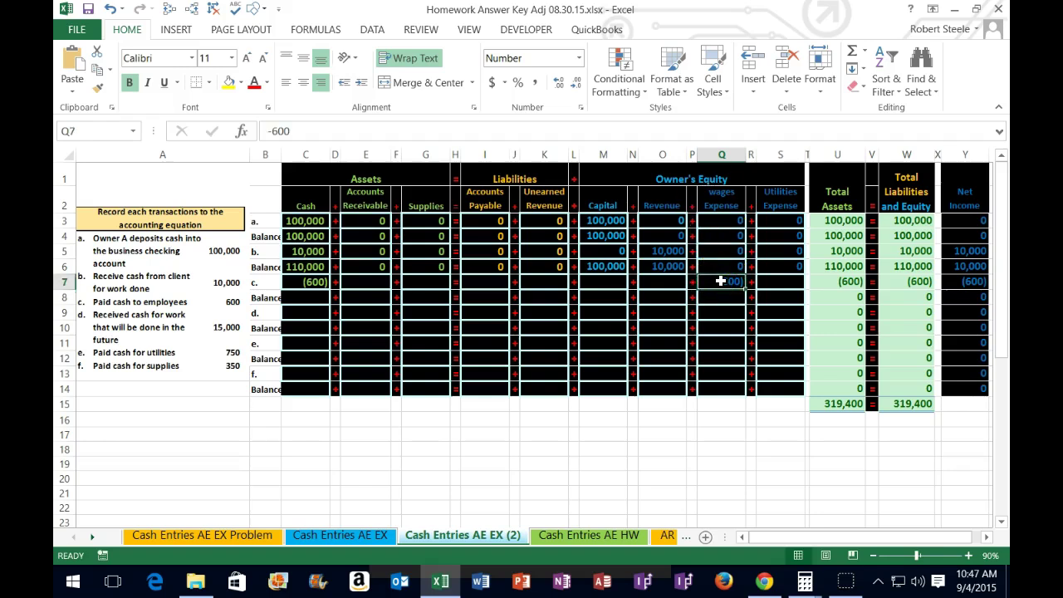
left_click(308, 282)
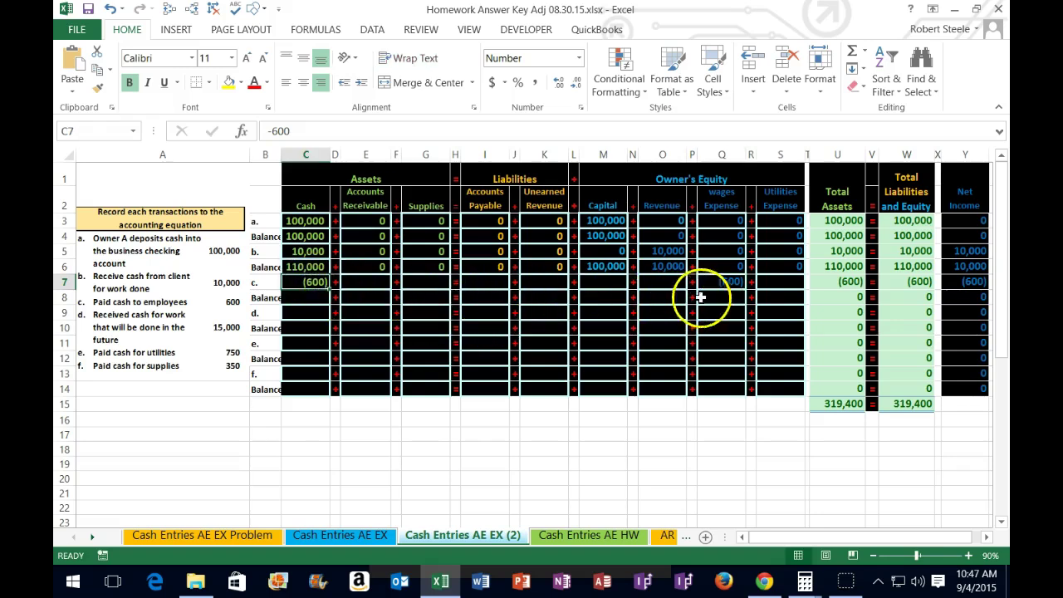
left_click(719, 283)
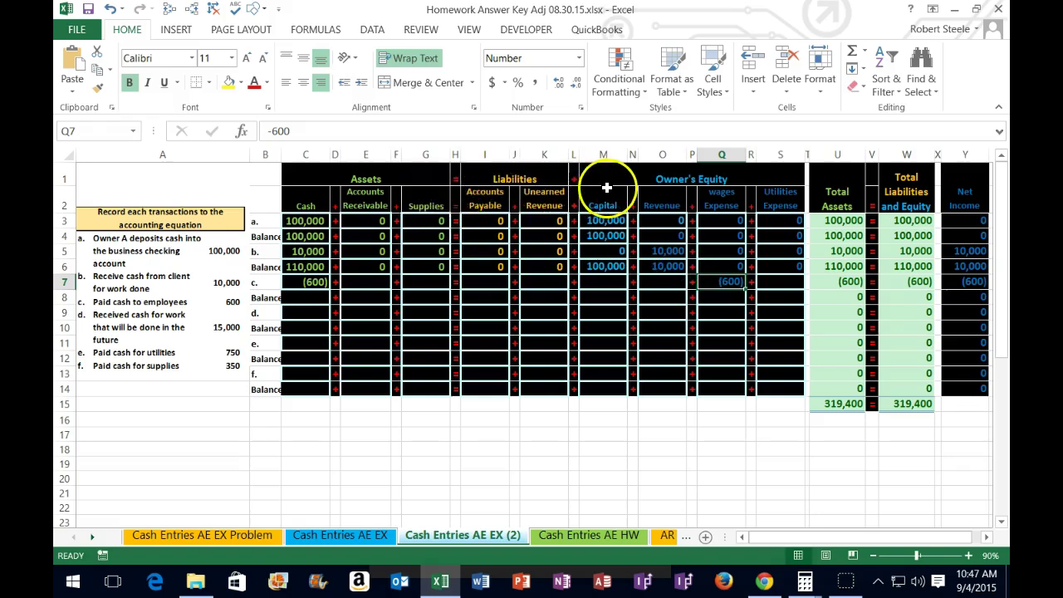
Step: Enter 0 in row 7 for Accounts Receivable, Supplies, Accounts Payable, Unearned Revenue, Capital, Revenue and Utilities Expense
left_click(366, 285)
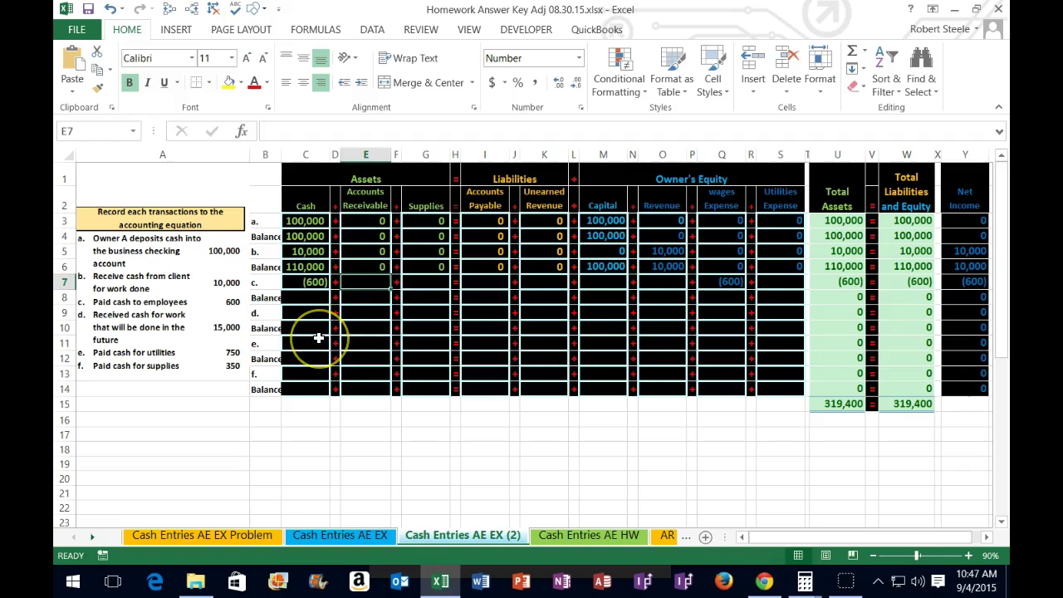
type("0")
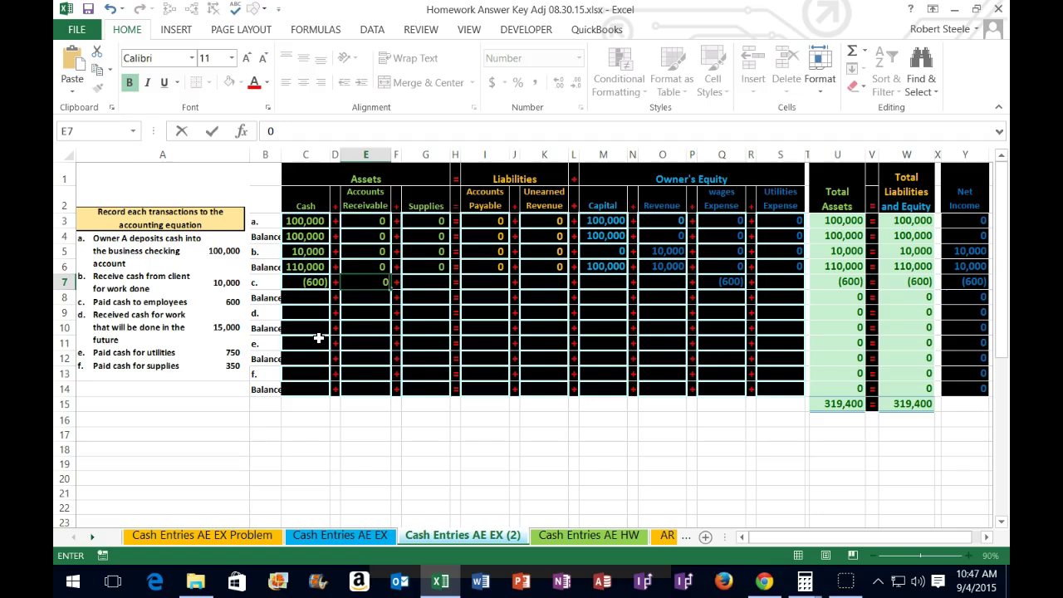
key("Tab")
key("Tab")
type("0")
key("Tab")
key("Tab")
type("0")
key("Tab")
key("Tab")
type("0")
key("Tab")
key("Tab")
type("0")
key("Tab")
key("Tab")
type("0")
key("Tab")
key("Tab")
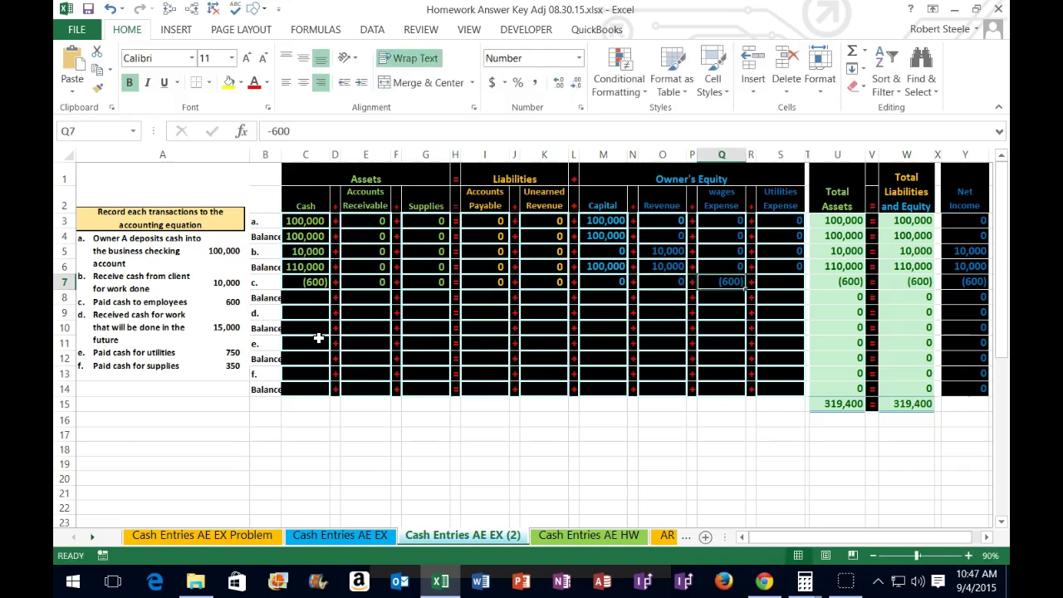
key("Tab")
key("Tab")
type("0")
key("Return")
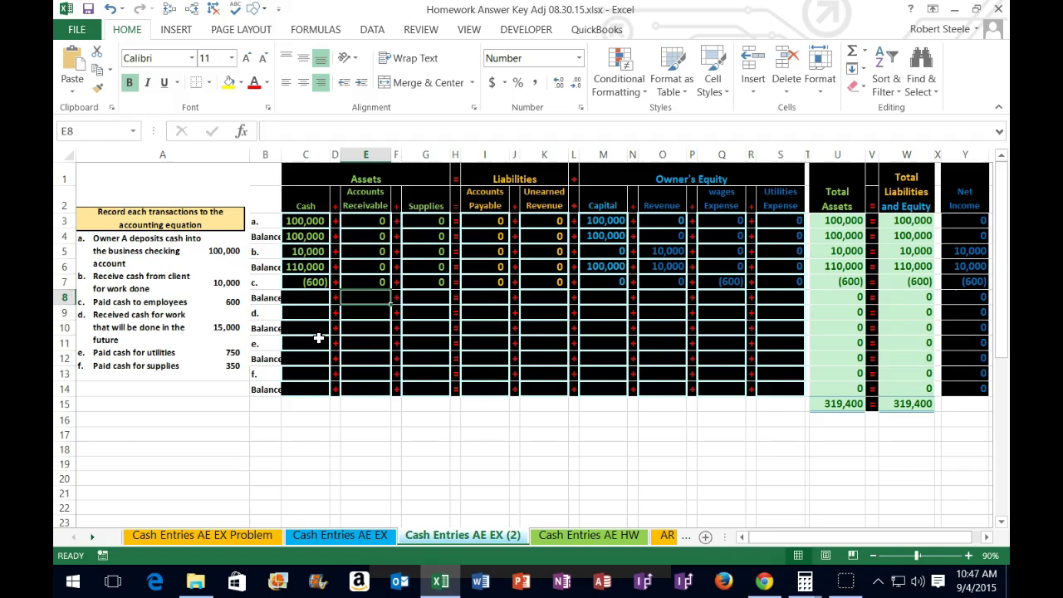
Step: Select the account columns in rows 6 to 8, and compute 110,000 minus 600 in the Calculator
left_click_drag(307, 267, 764, 297)
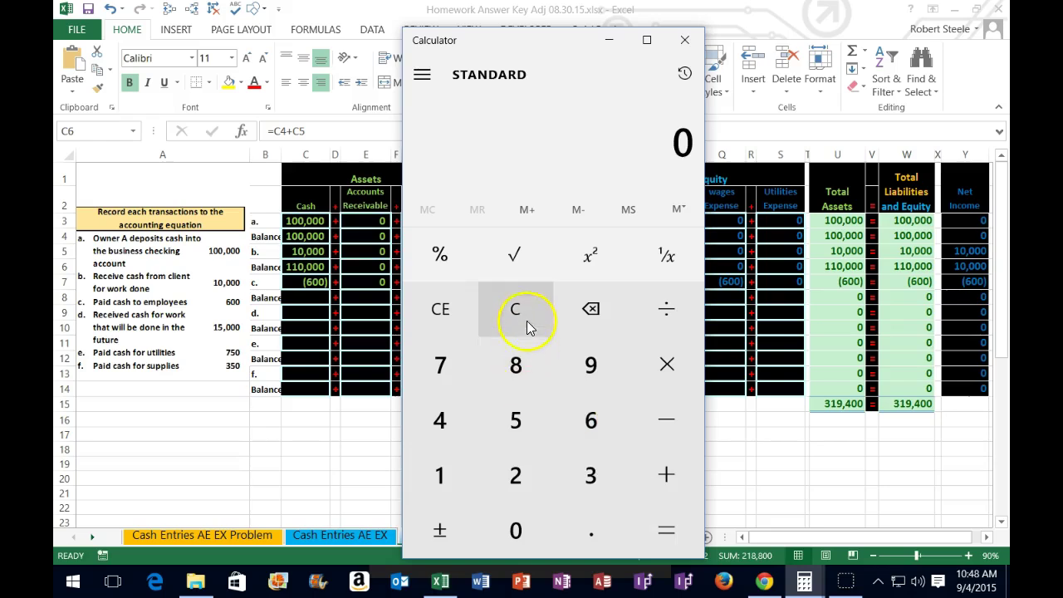
type("1100000")
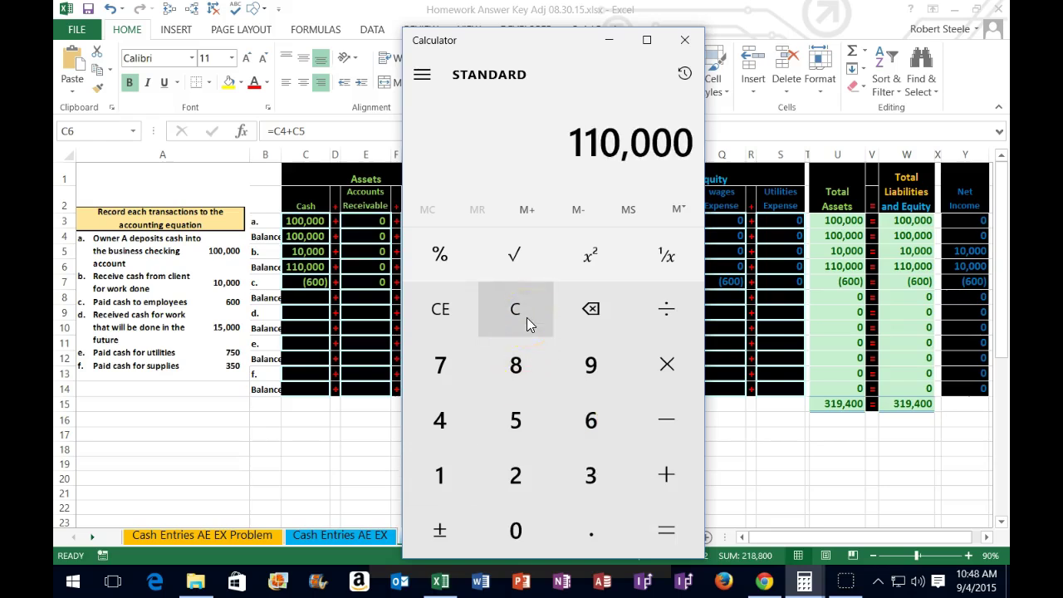
key("minus")
type("600")
key("Return")
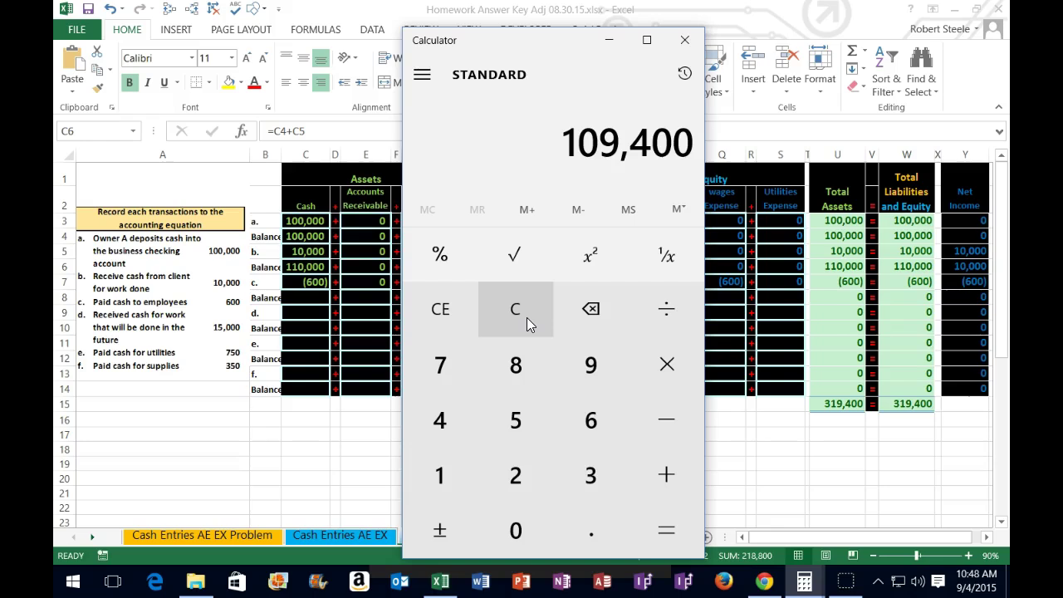
Step: Return to the worksheet and enter the formula =C6+C7 in C8 for the Cash balance after transaction c
left_click(309, 290)
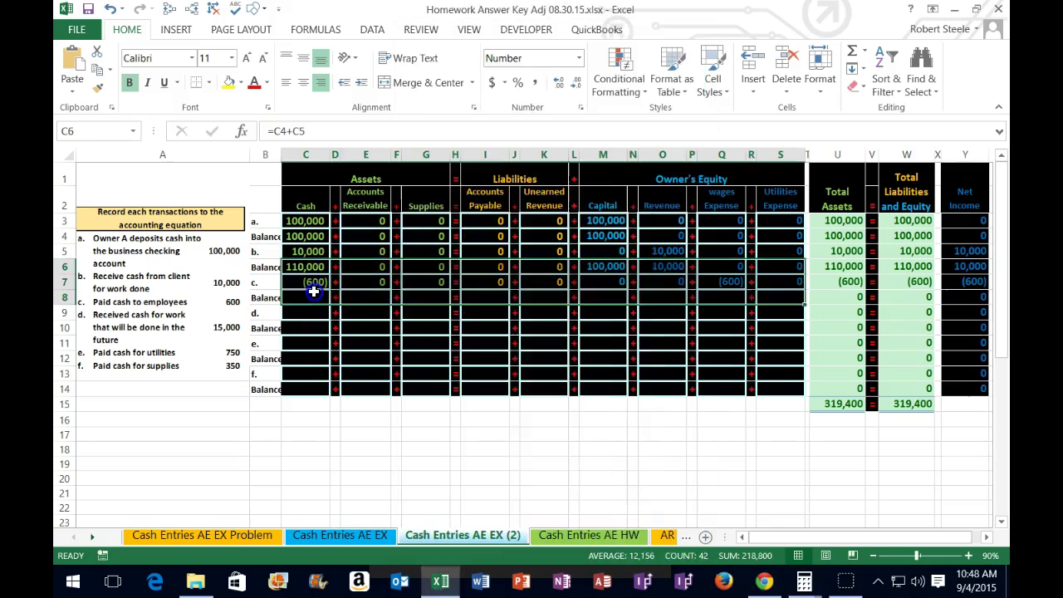
left_click(310, 294)
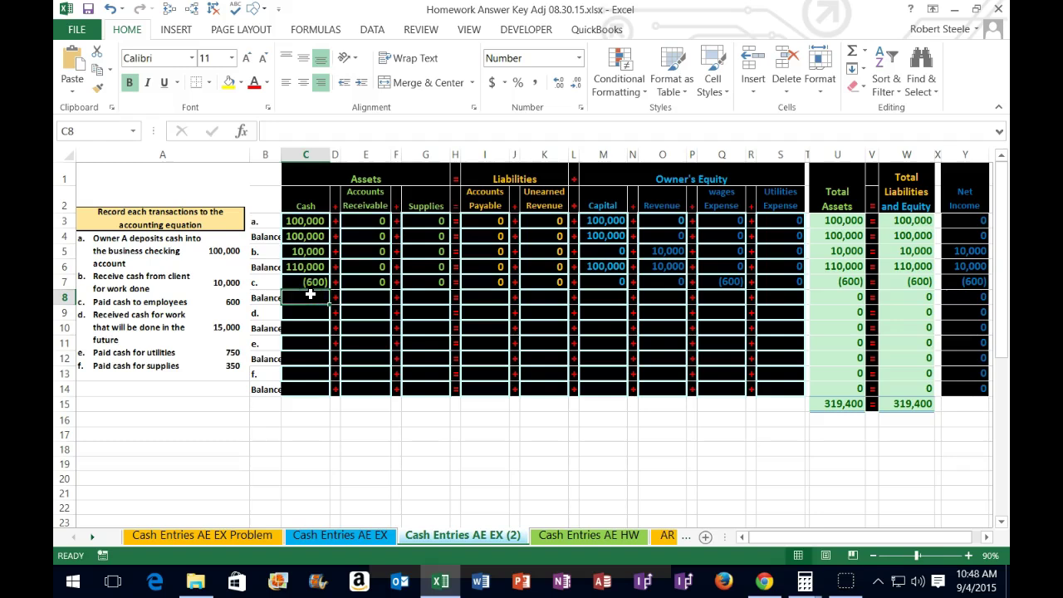
type("=")
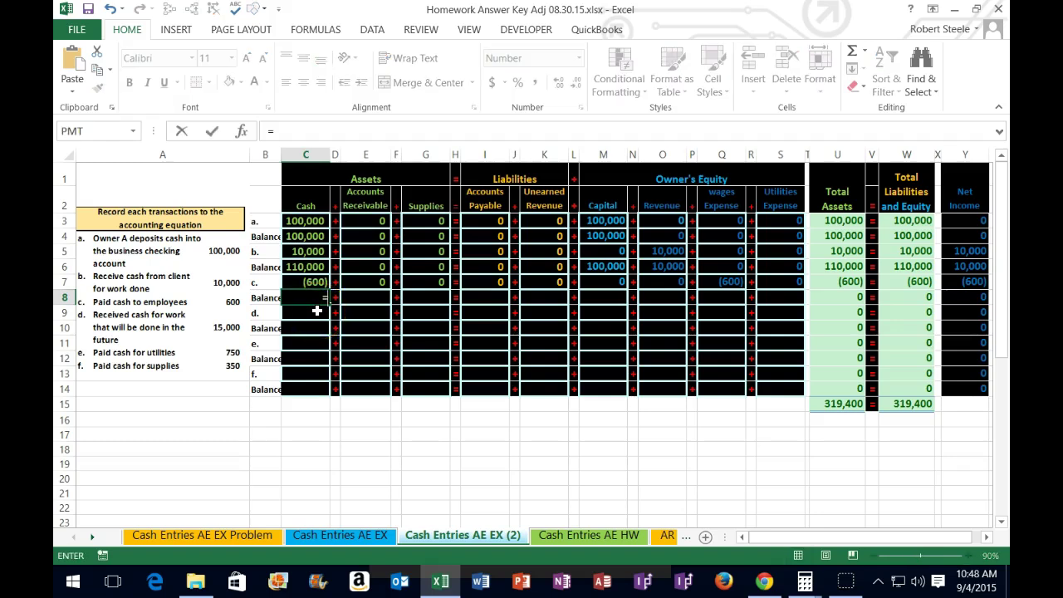
left_click(307, 268)
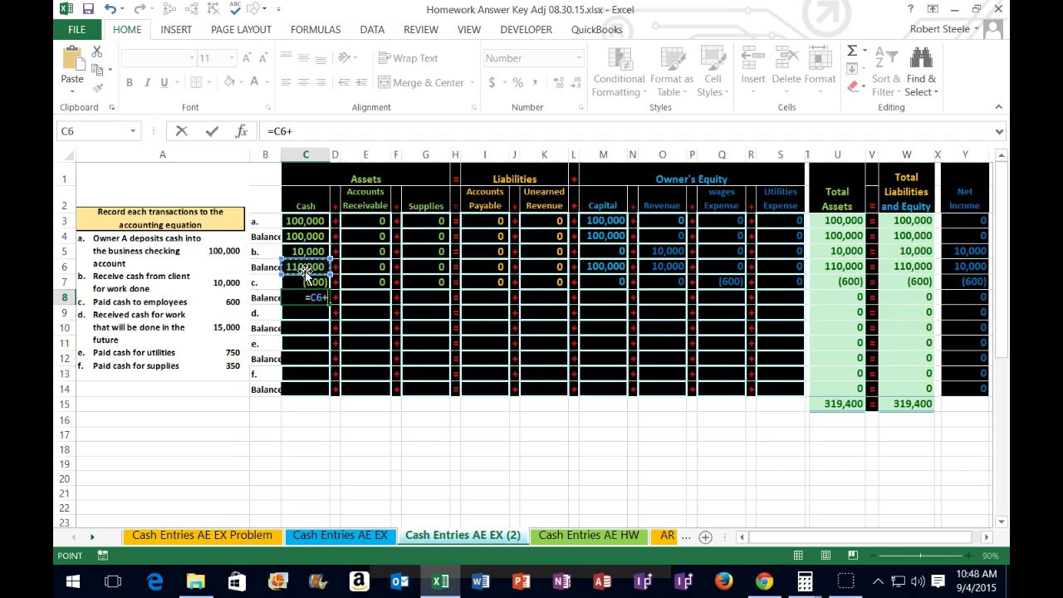
left_click(304, 281)
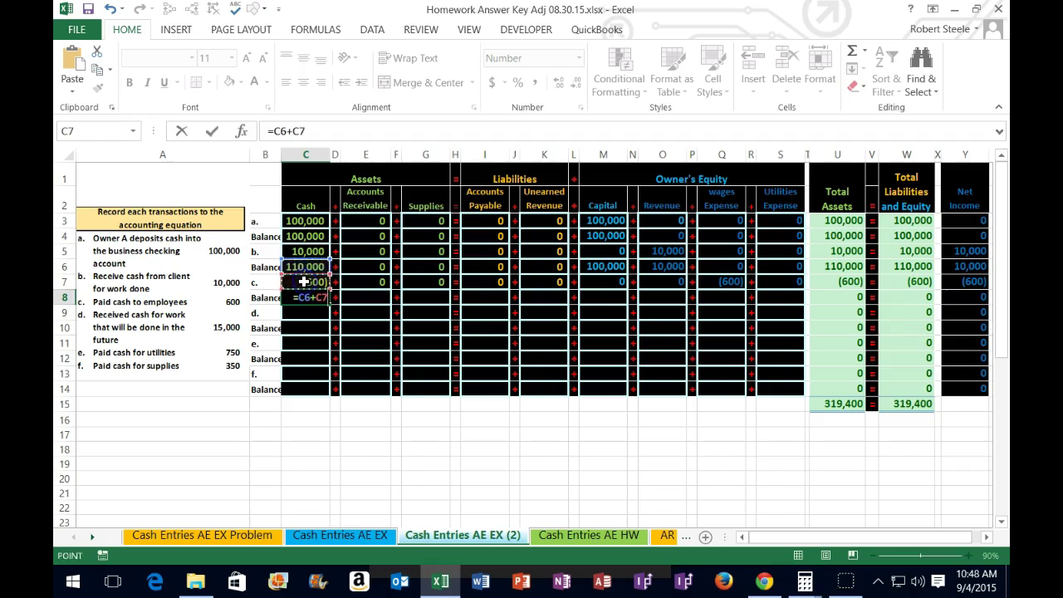
left_click(304, 281)
left_click(304, 284)
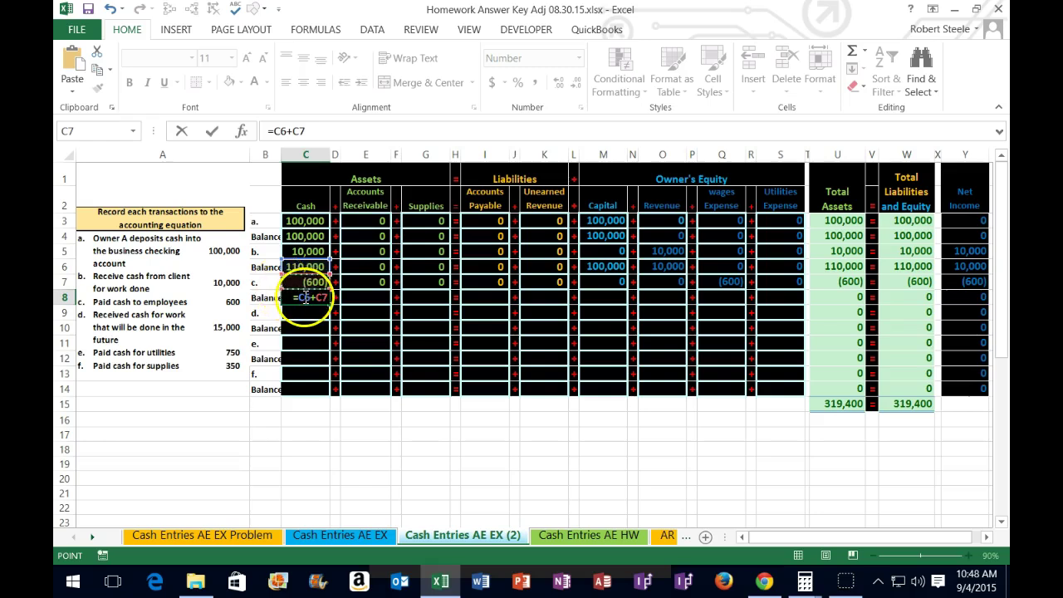
left_click(313, 308)
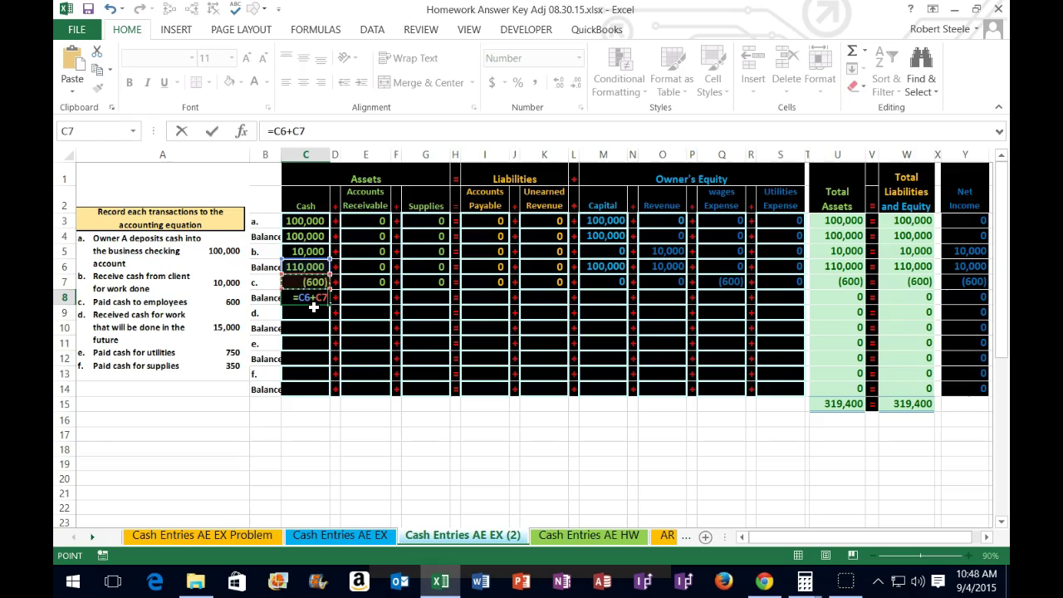
key("Return")
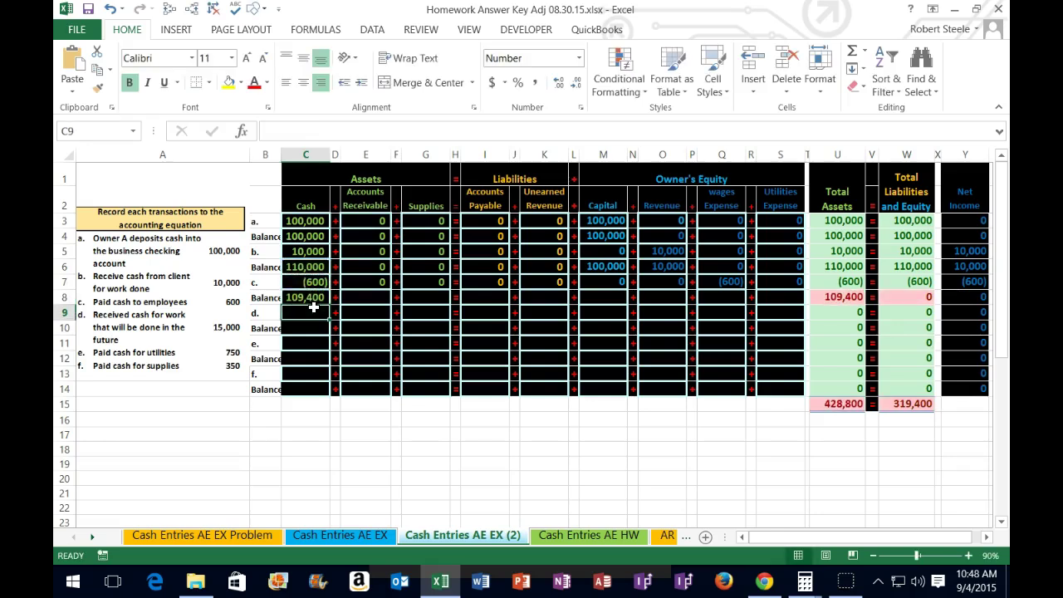
Step: Clear the Cash balance in C8 and try the subtraction formula =C6-C7 instead
left_click(313, 300)
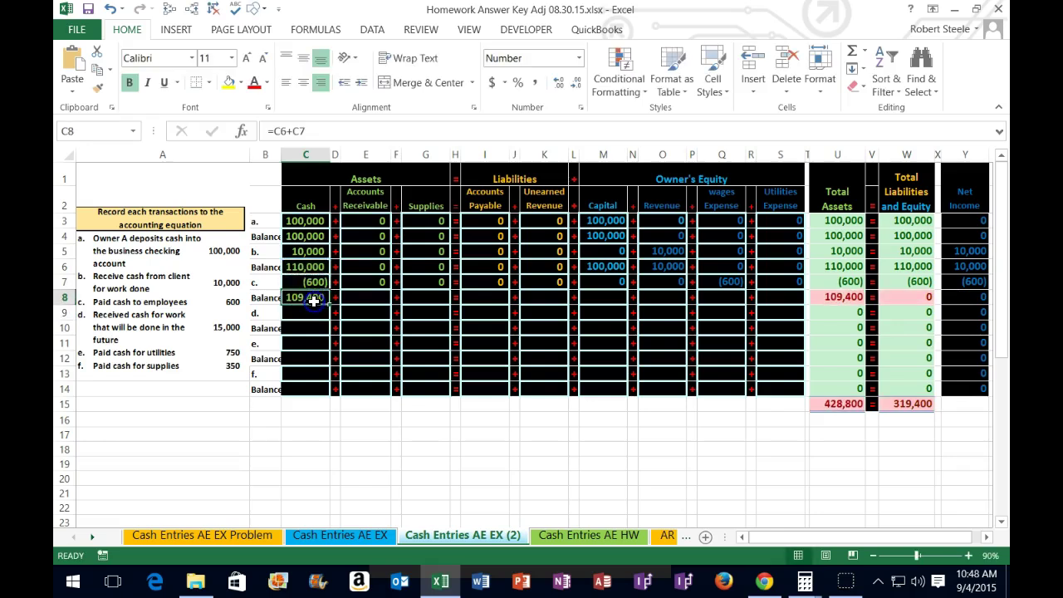
key("Delete")
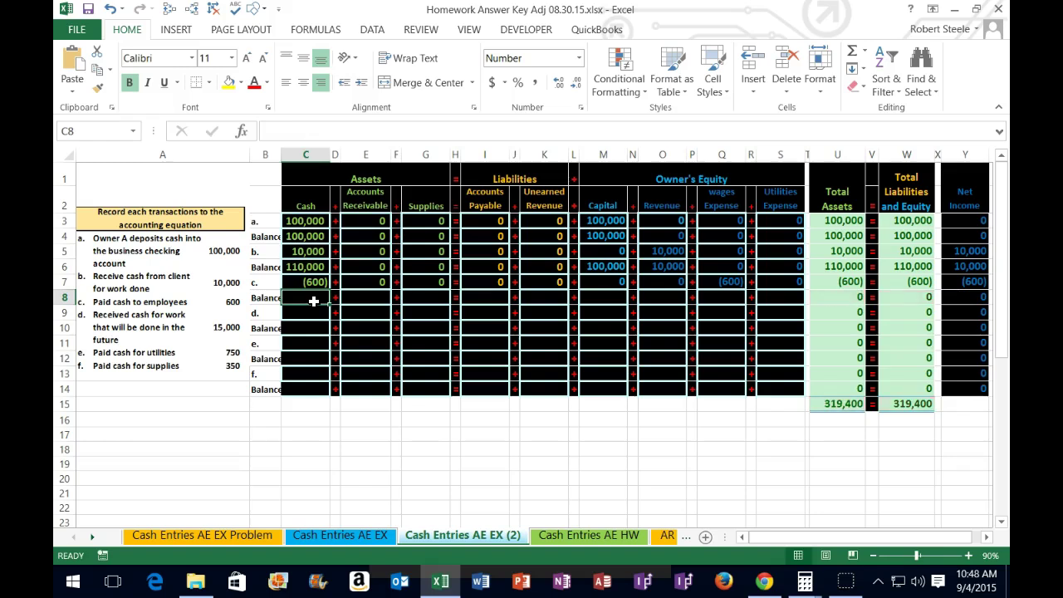
type("=")
left_click(304, 266)
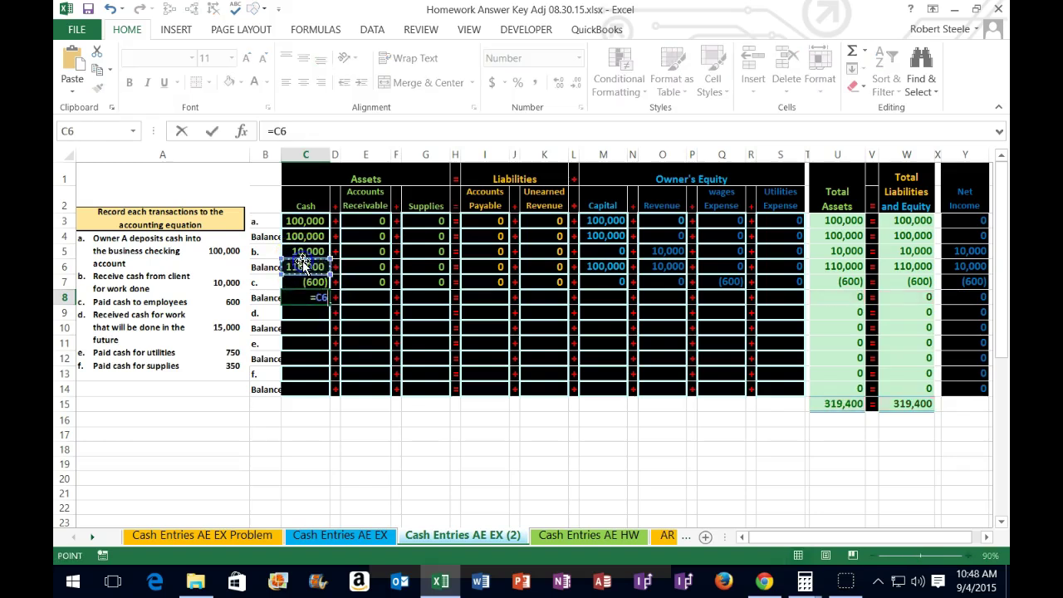
type("-")
left_click(313, 281)
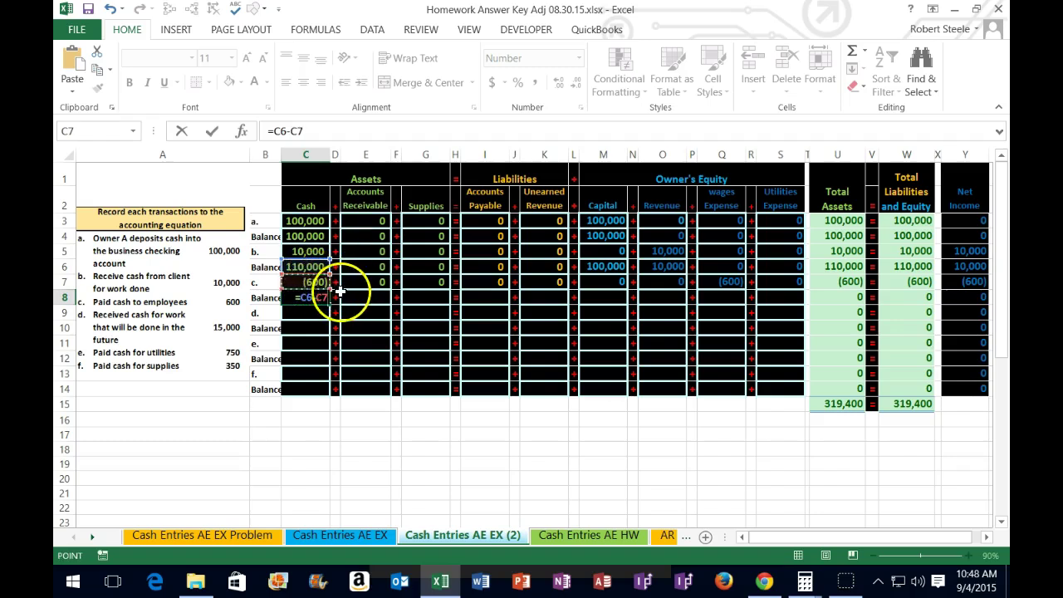
key("Return")
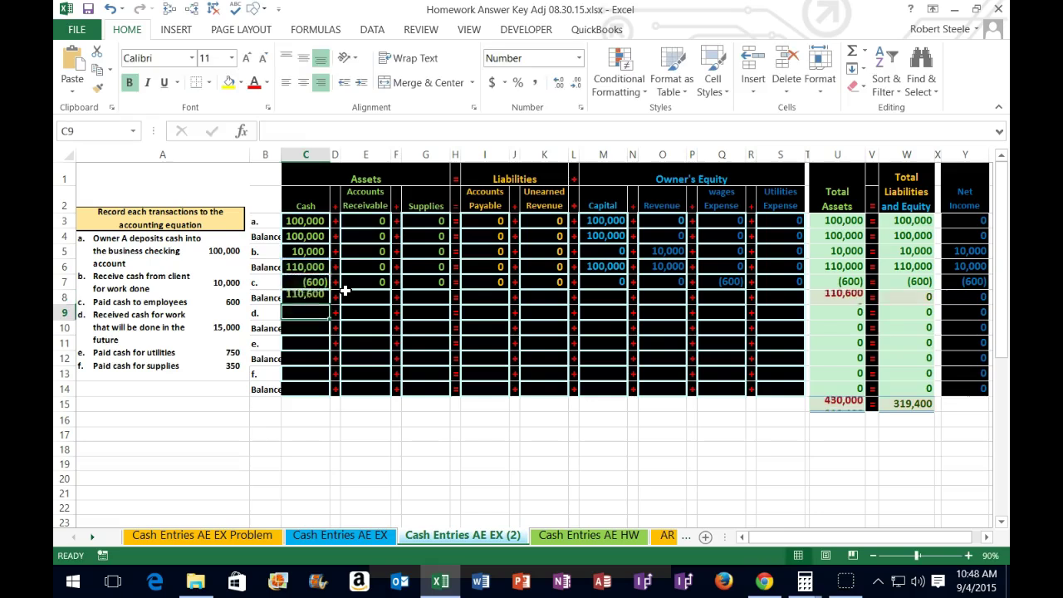
Step: Replace the Cash balance formula in C8 with =C6+C7
left_click(307, 299)
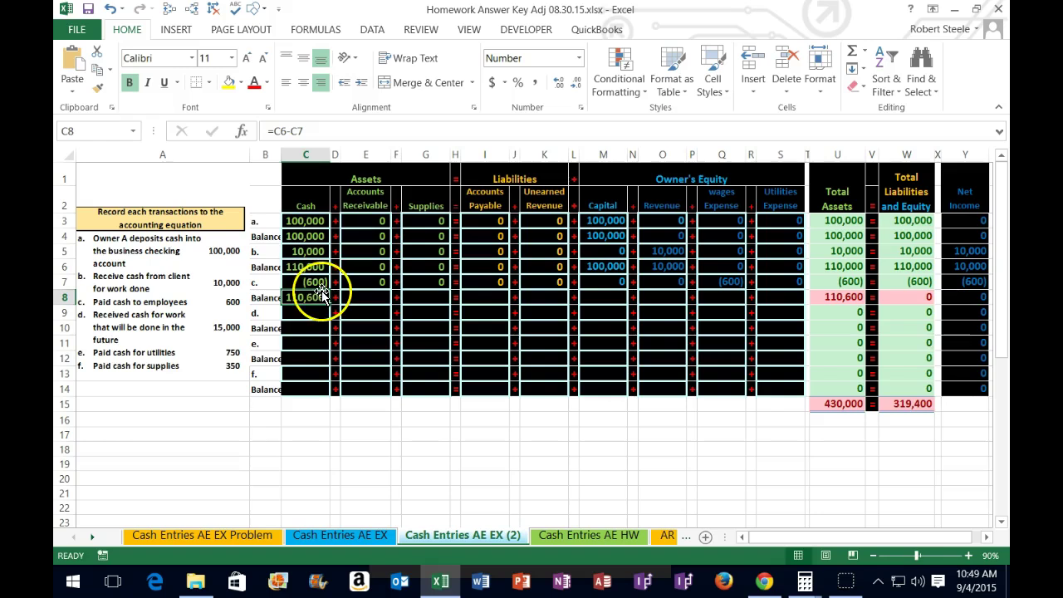
double_click(322, 296)
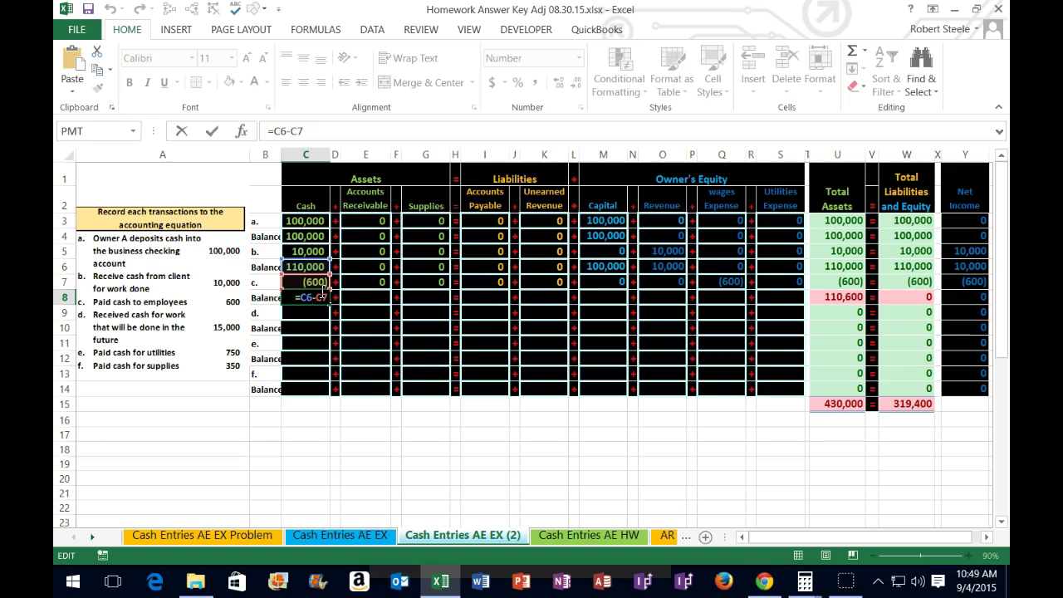
key("ctrl+Return")
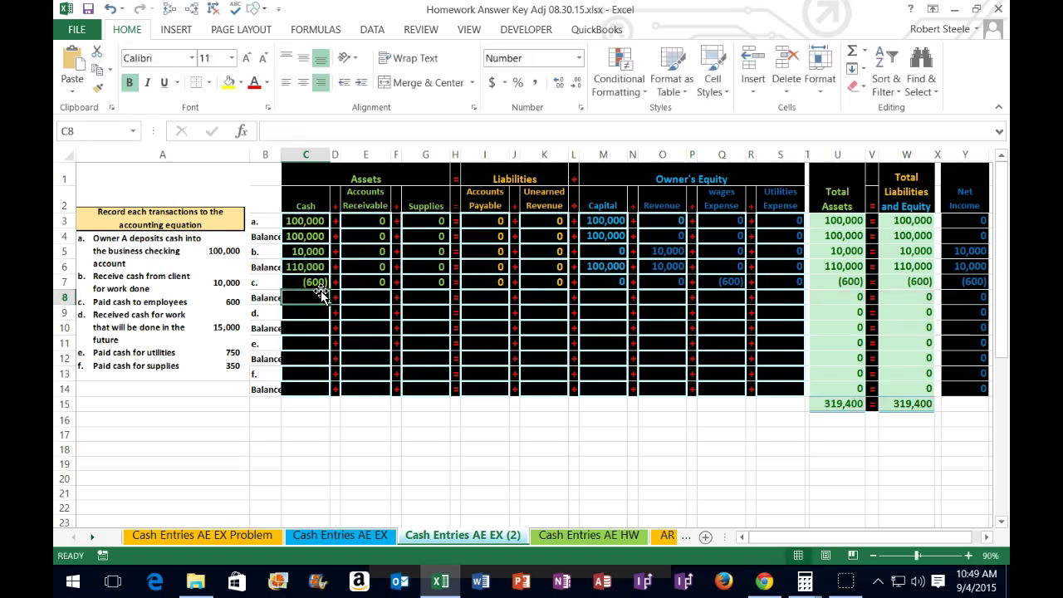
type("=")
left_click(309, 266)
type("+")
left_click(304, 282)
key("Return")
Step: Enter the Accounts Receivable balance formula =E6+E7 in E8
left_click(370, 299)
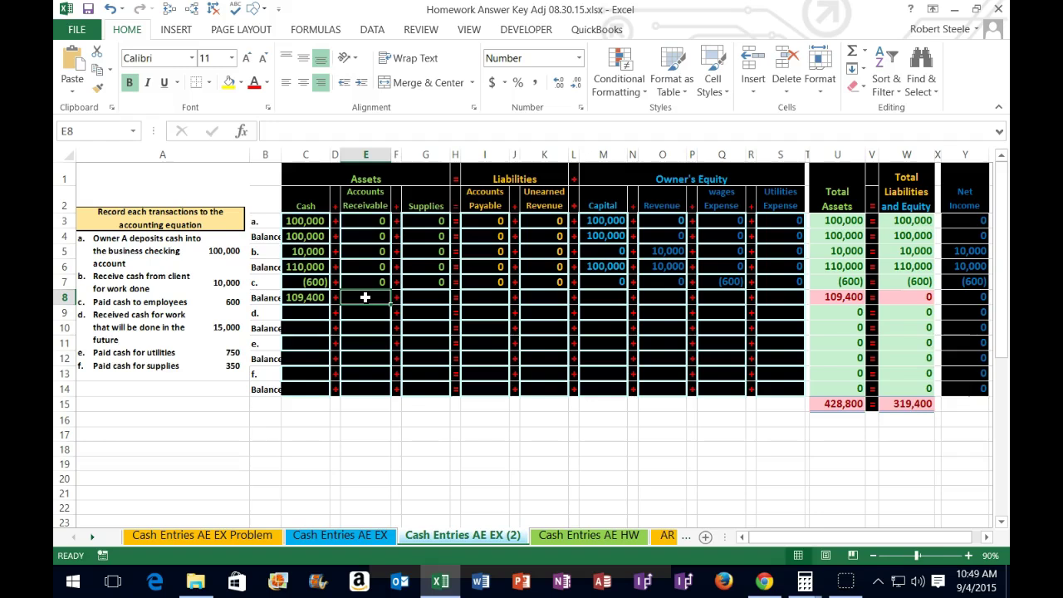
type("=")
left_click(361, 267)
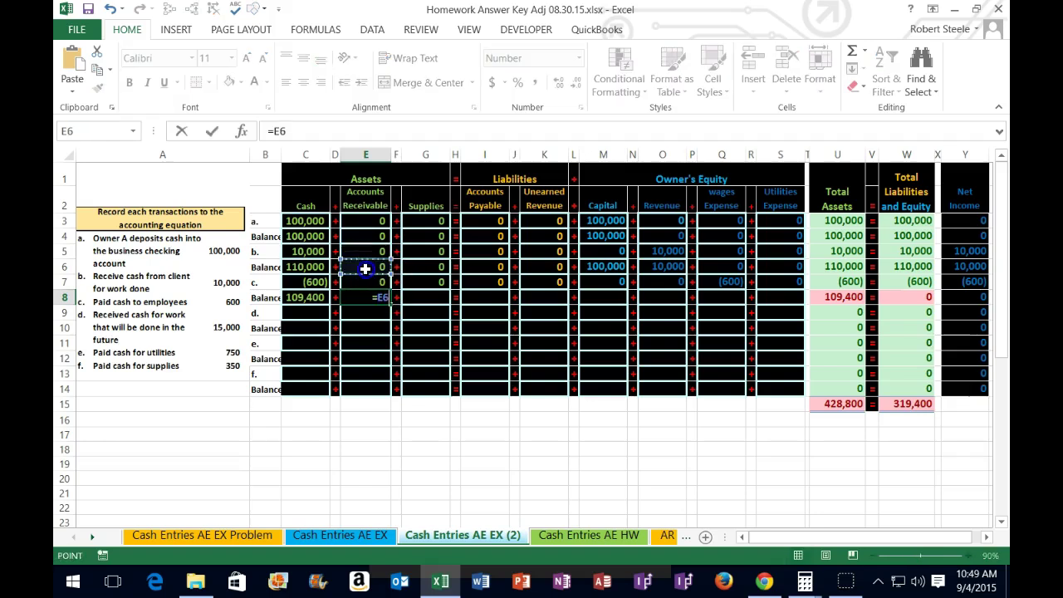
type("+")
left_click(355, 282)
key("Return")
Step: Enter the Supplies balance formula =G6+G7 in G8
left_click(402, 291)
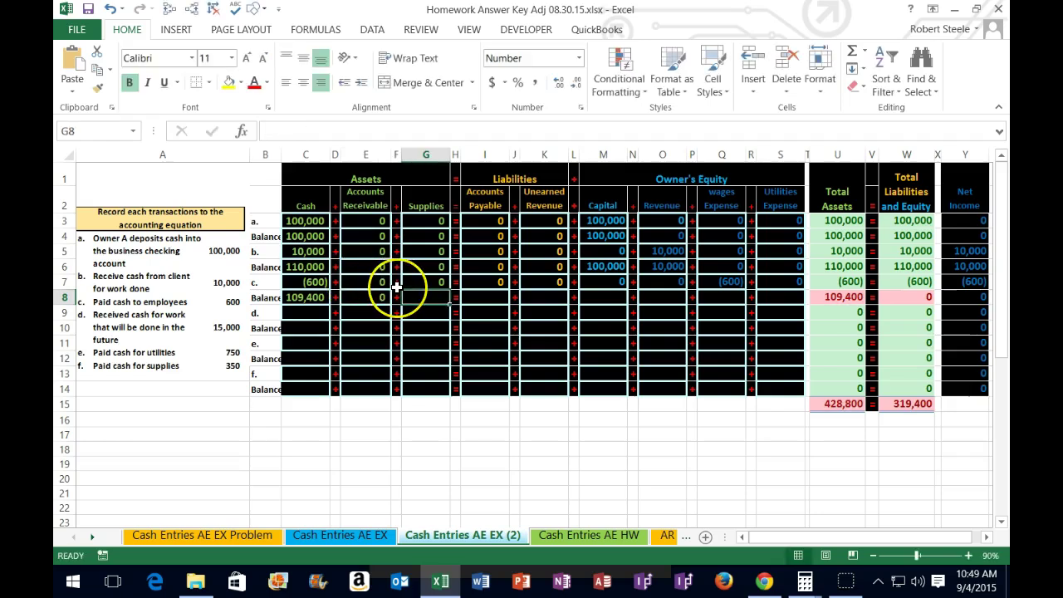
type("=")
left_click(432, 264)
type("+")
left_click(432, 281)
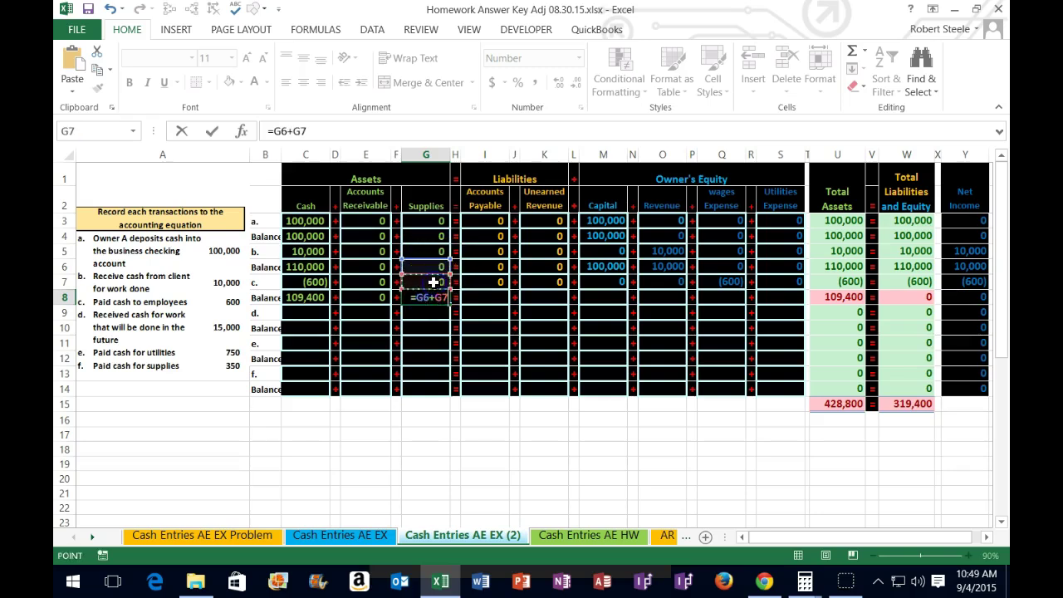
key("Tab")
Step: Enter the Accounts Payable balance formula =I6+I7 in I8
key("Tab")
type("=")
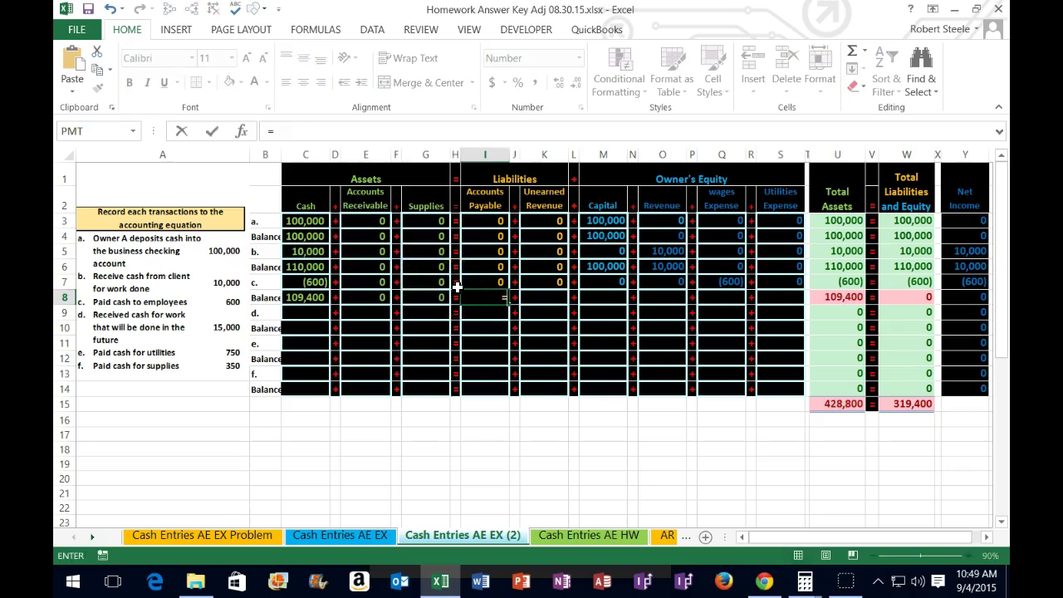
left_click(482, 265)
type("+")
left_click(484, 279)
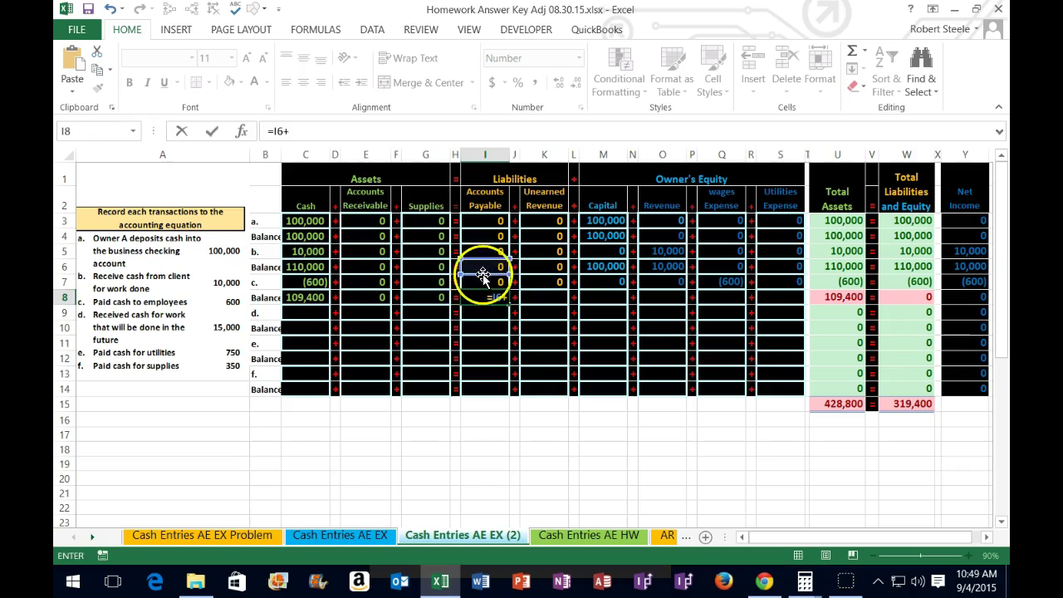
key("Tab")
key("Tab")
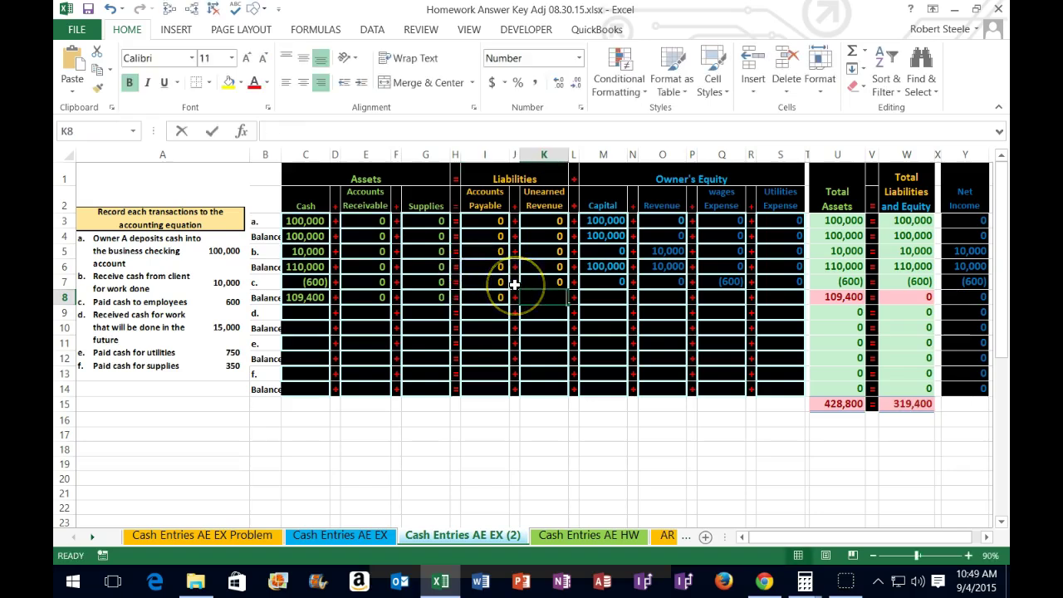
Step: Enter the Unearned Revenue balance formula =K6+K7 in K8
type("=")
left_click(553, 266)
type("+")
left_click(553, 277)
key("Tab")
key("Tab")
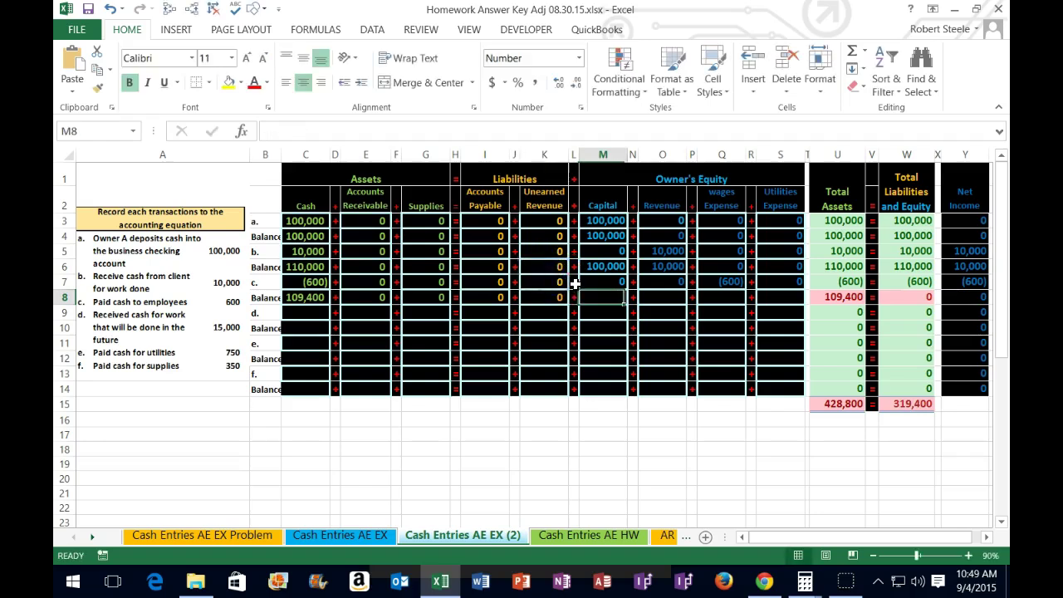
Step: Enter the Capital balance formula =M6+M7 in M8
type("=")
left_click(588, 267)
type("+")
left_click(594, 281)
key("Tab")
key("Tab")
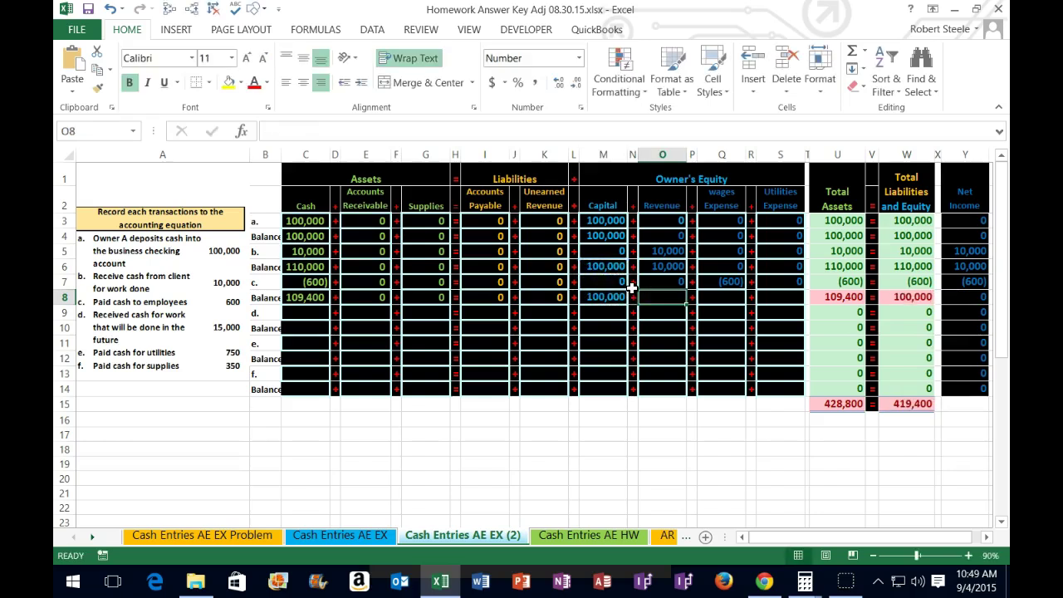
Step: Enter the Revenue balance formula =O6+O7 in O8
type("=")
left_click(658, 265)
type("+")
left_click(663, 282)
key("Tab")
key("Tab")
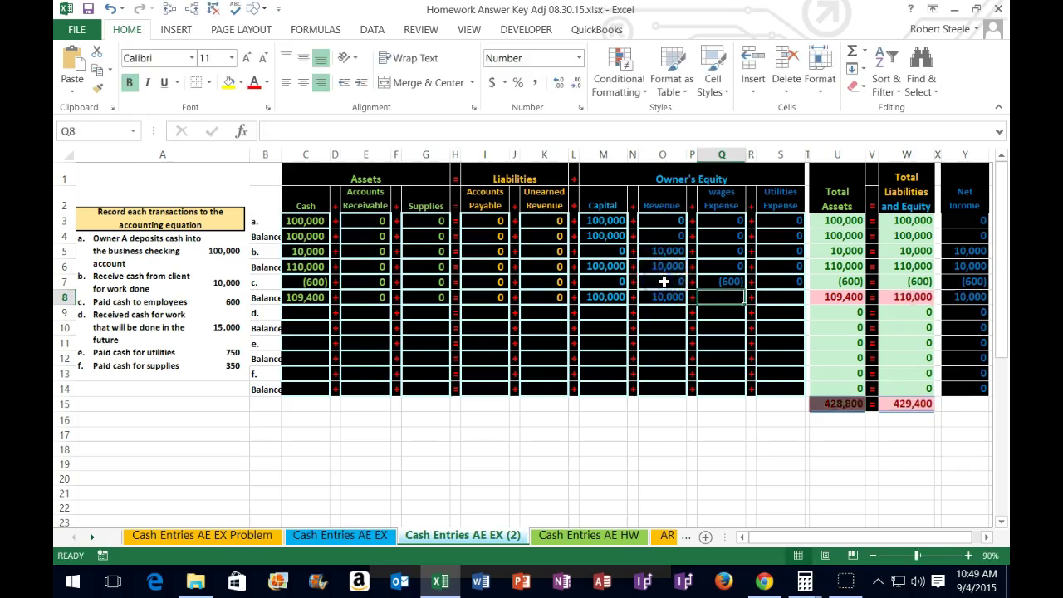
Step: Enter the Wages Expense balance formula =Q6+Q7 in Q8
type("=")
left_click(715, 268)
type("+")
left_click(719, 282)
key("Tab")
key("Tab")
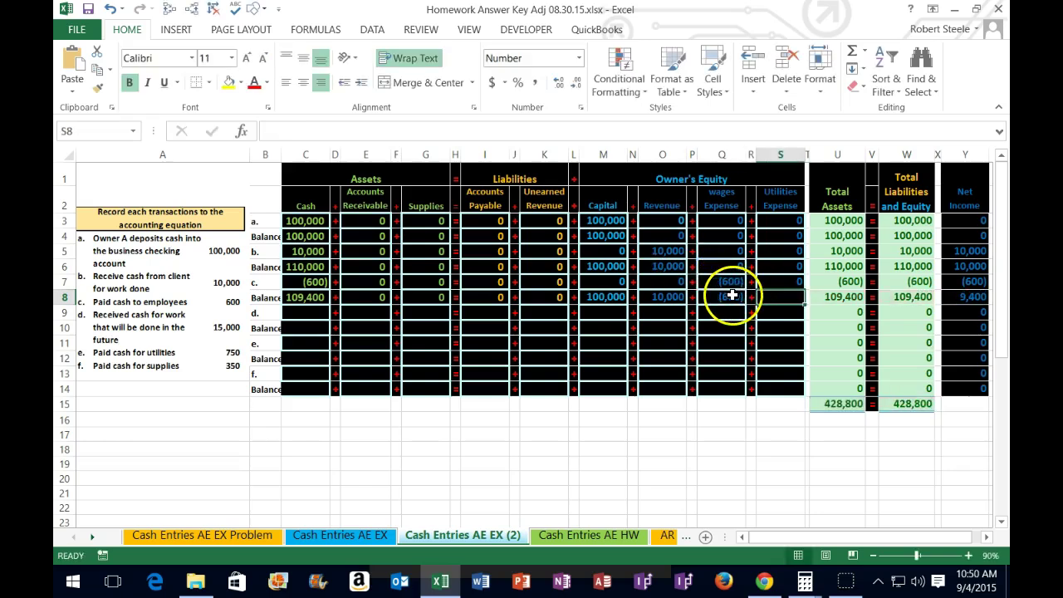
Step: Enter the Utilities Expense balance formula =S6+S7 in S8
type("=")
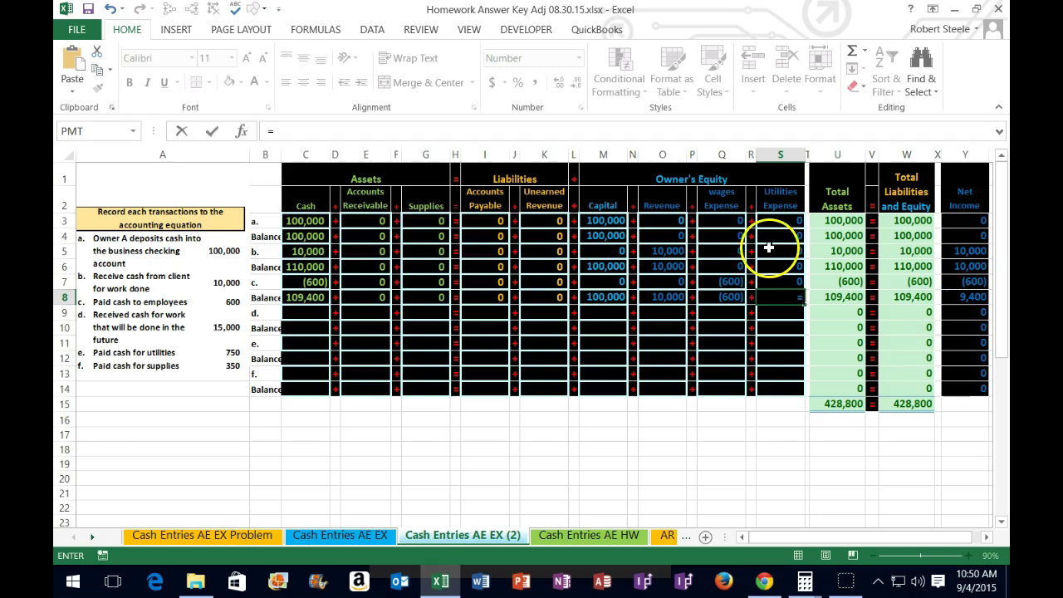
left_click(771, 266)
type("+")
left_click(771, 280)
key("Return")
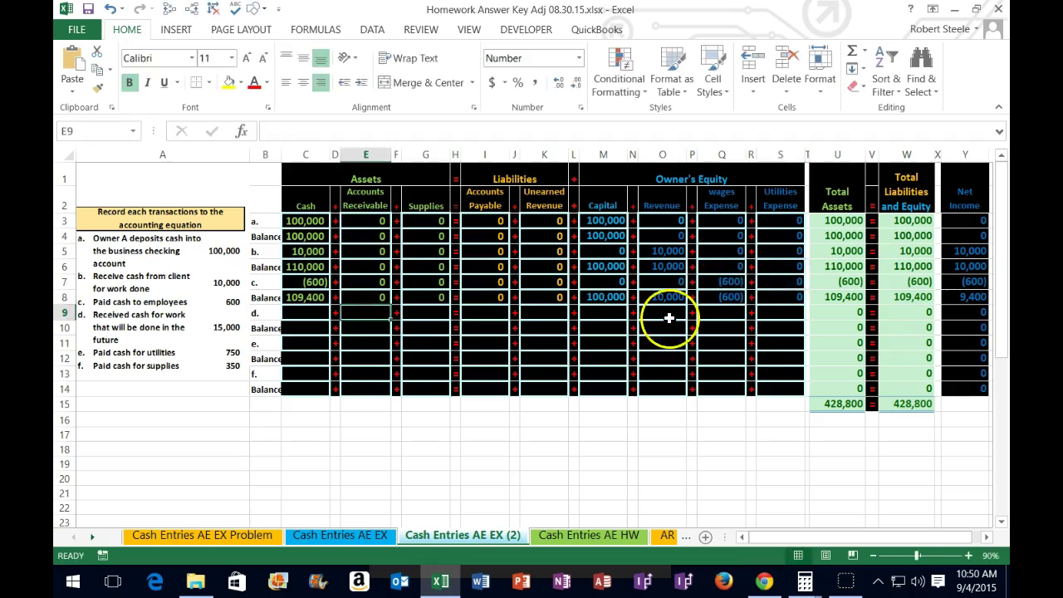
Step: Select the asset balances C8:G8 and the liability and equity balances I8:S8 in turn to compare both sides
left_click(322, 296)
left_click_drag(323, 296, 420, 297)
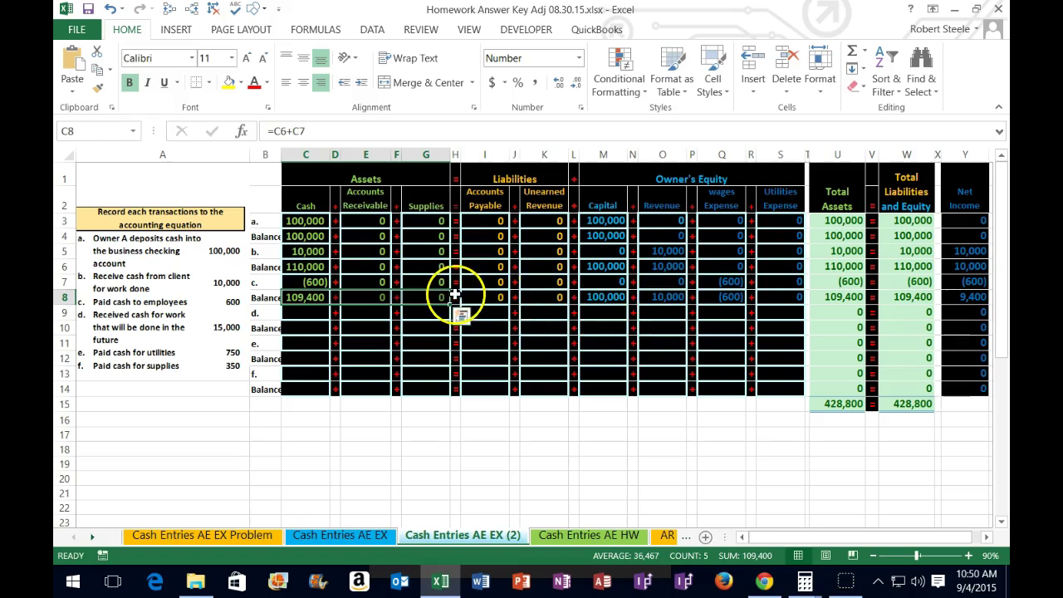
left_click_drag(478, 297, 772, 297)
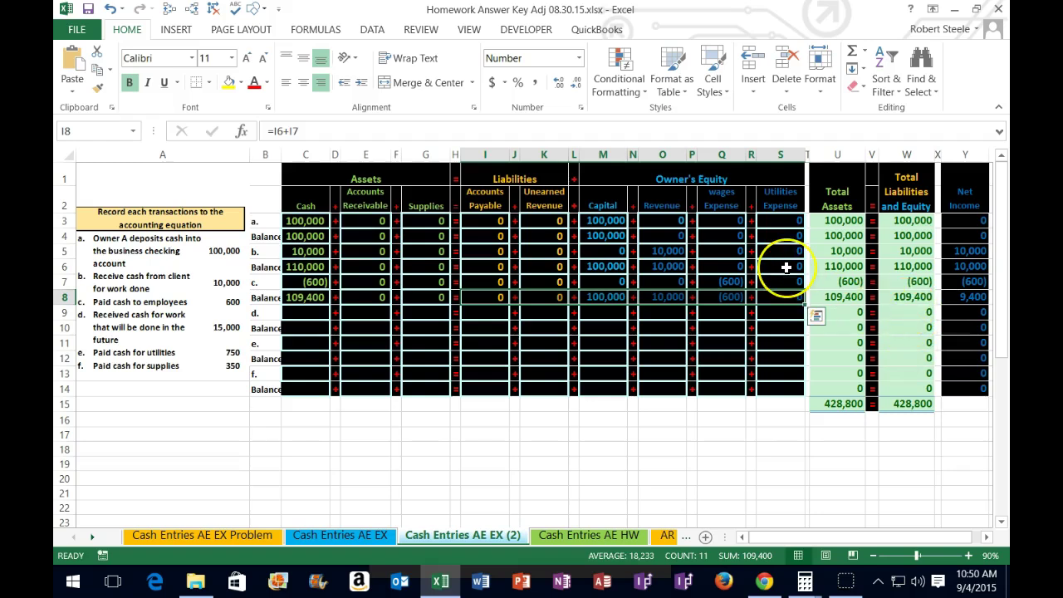
Step: Check the row 8 liabilities and equity total on the Calculator by computing 0+0+100000+10000-600, and close it
left_click(804, 581)
left_click_drag(591, 64, 273, 60)
left_click_drag(304, 70, 291, 68)
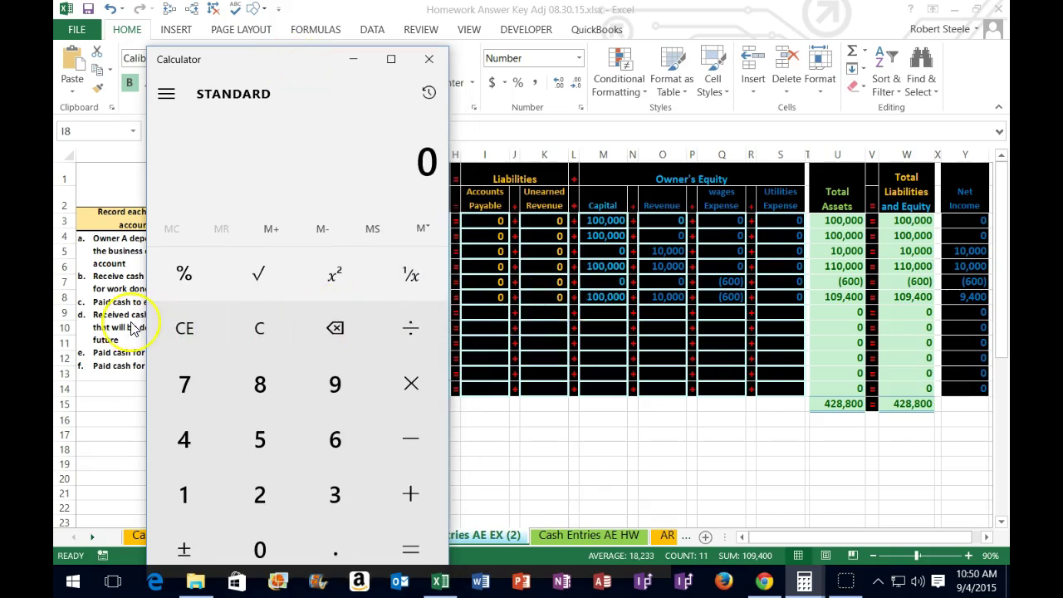
type("1")
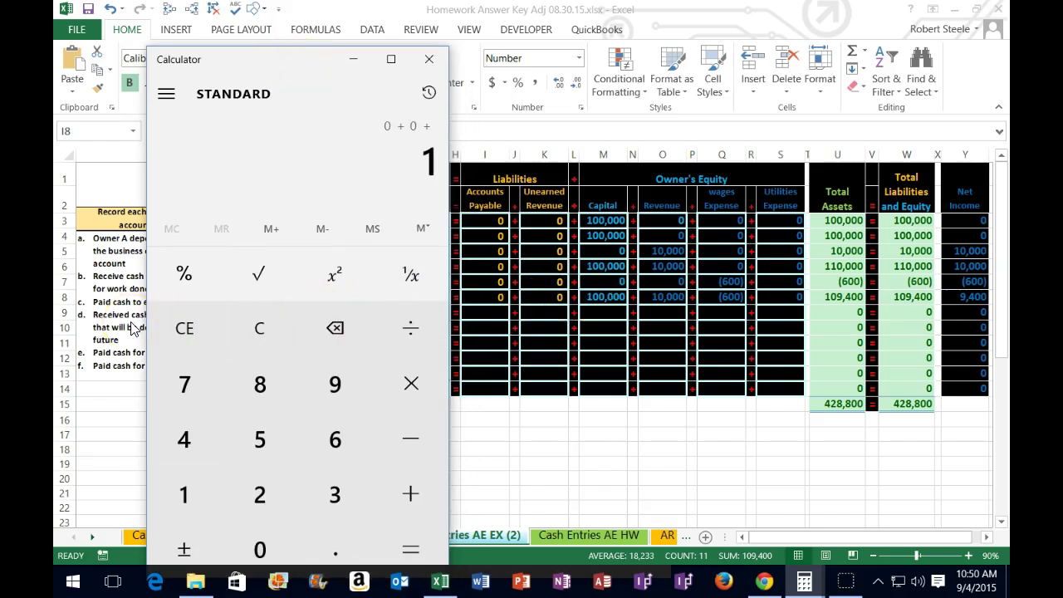
type("00000+10000-")
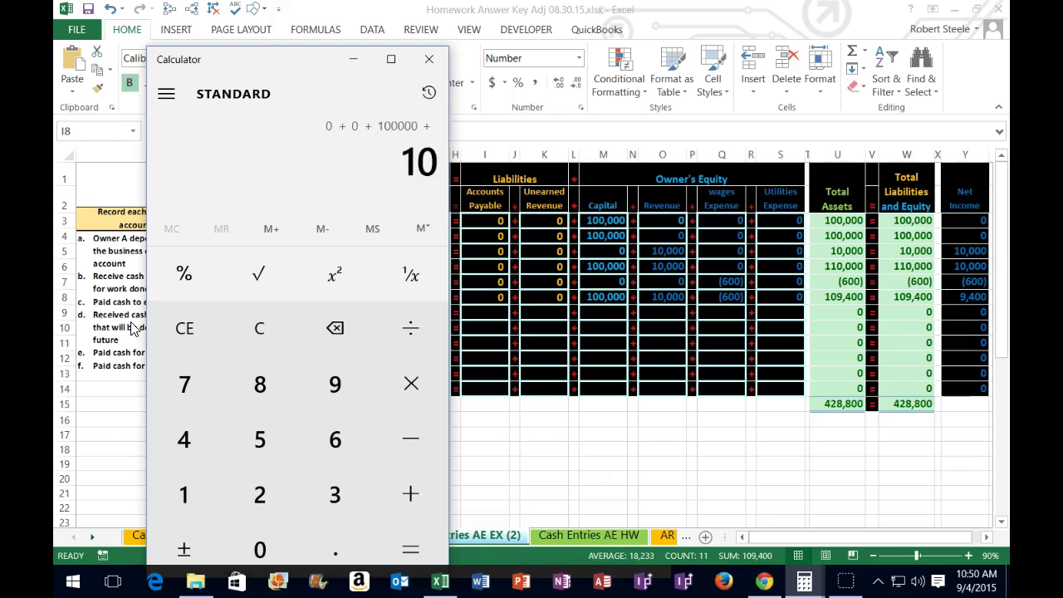
type("600")
key("Return")
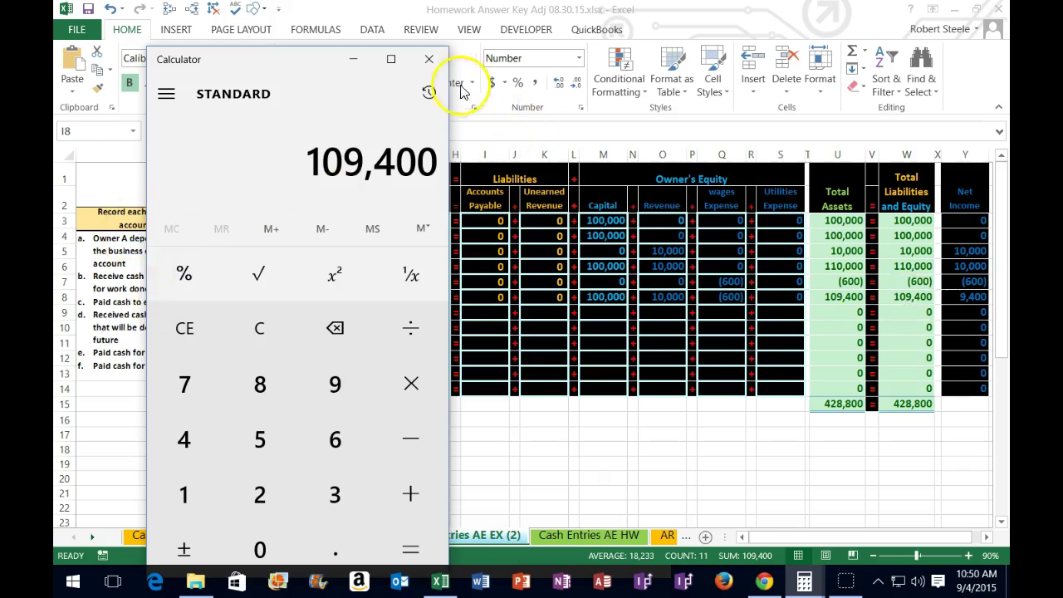
left_click(428, 59)
Step: Review the balance row after transaction c and the Net Income cells beside it, along with the empty rows for transaction d
left_click(454, 378)
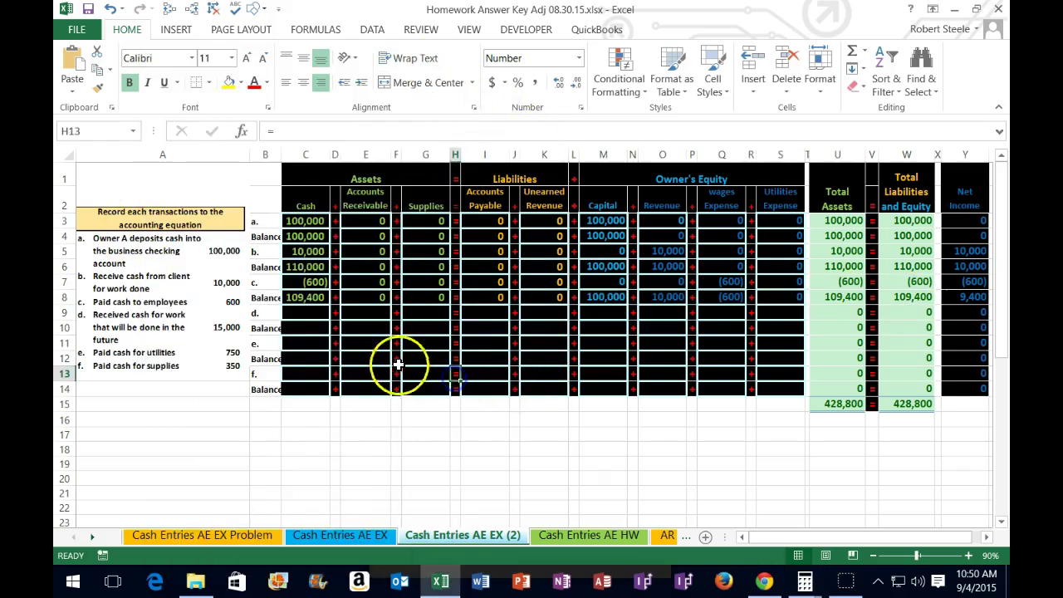
left_click_drag(264, 297, 752, 297)
left_click(960, 284)
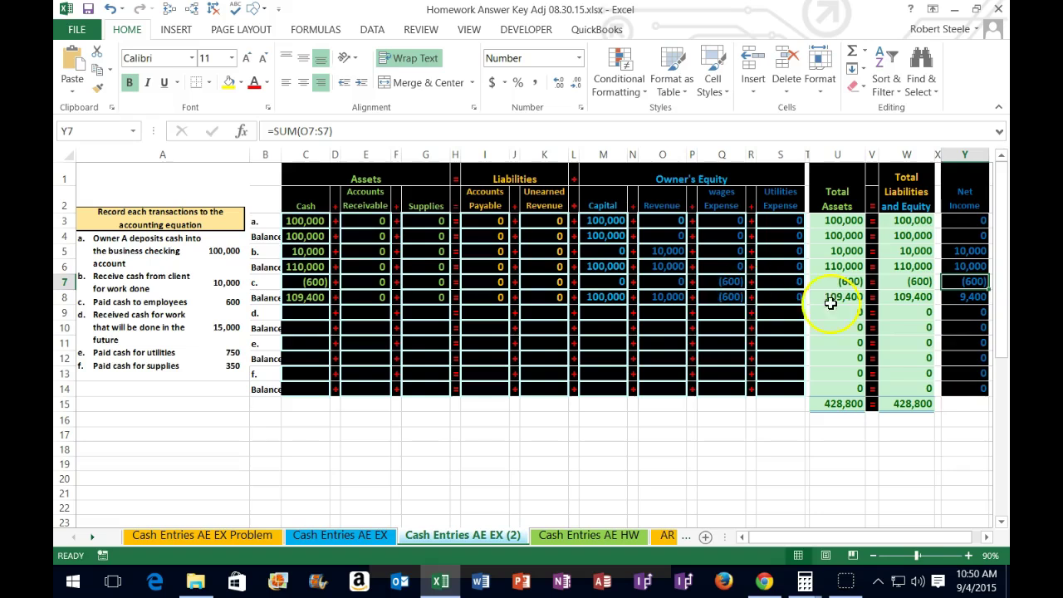
left_click(960, 297)
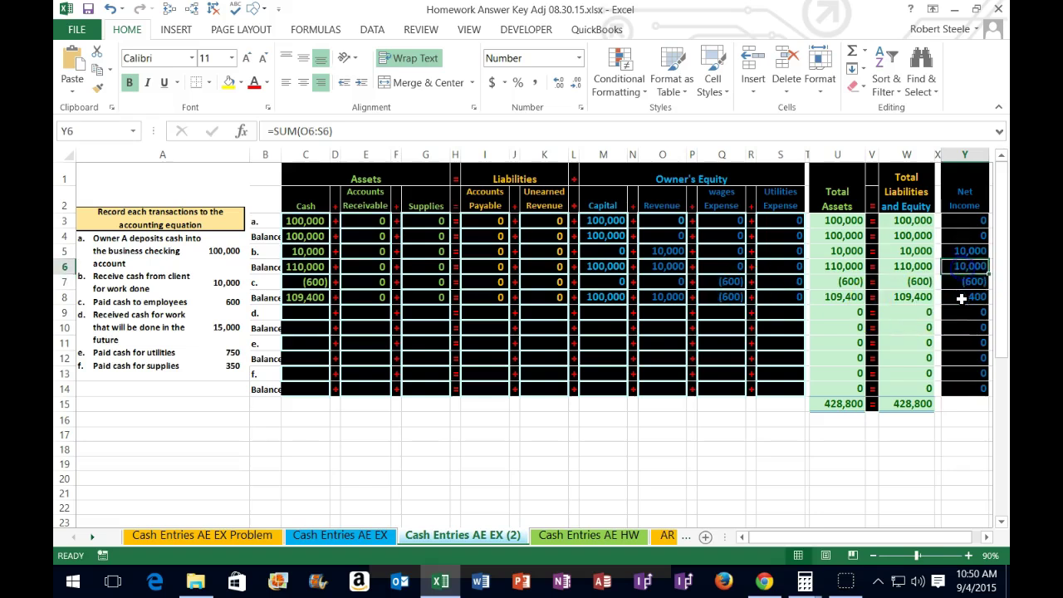
left_click_drag(307, 297, 787, 322)
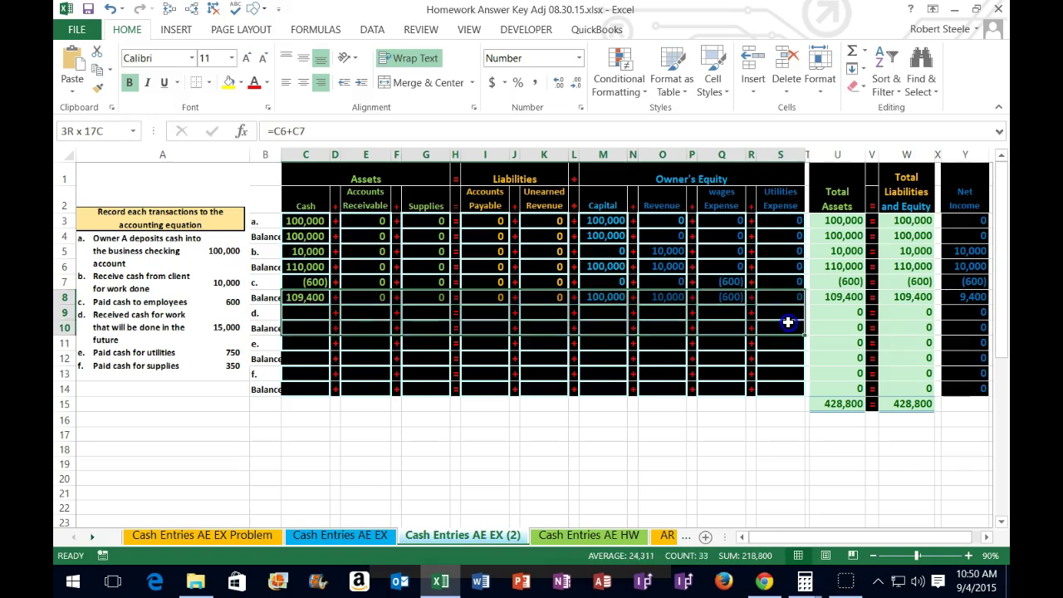
left_click_drag(273, 295, 771, 320)
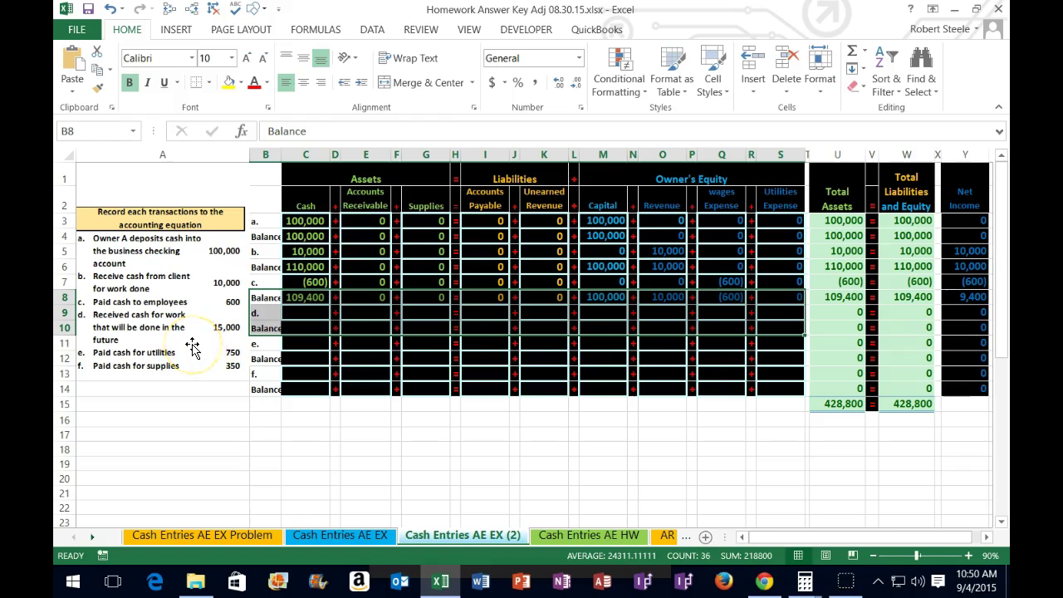
Step: Record the cash received in transaction d as 15000 in the Cash cell C9
left_click(296, 310)
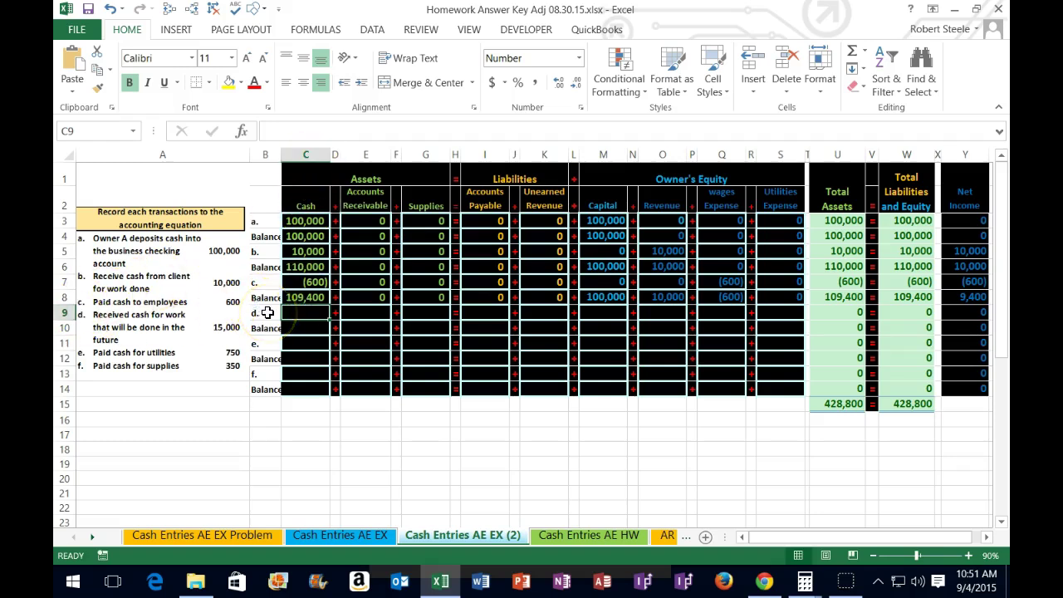
type("15000")
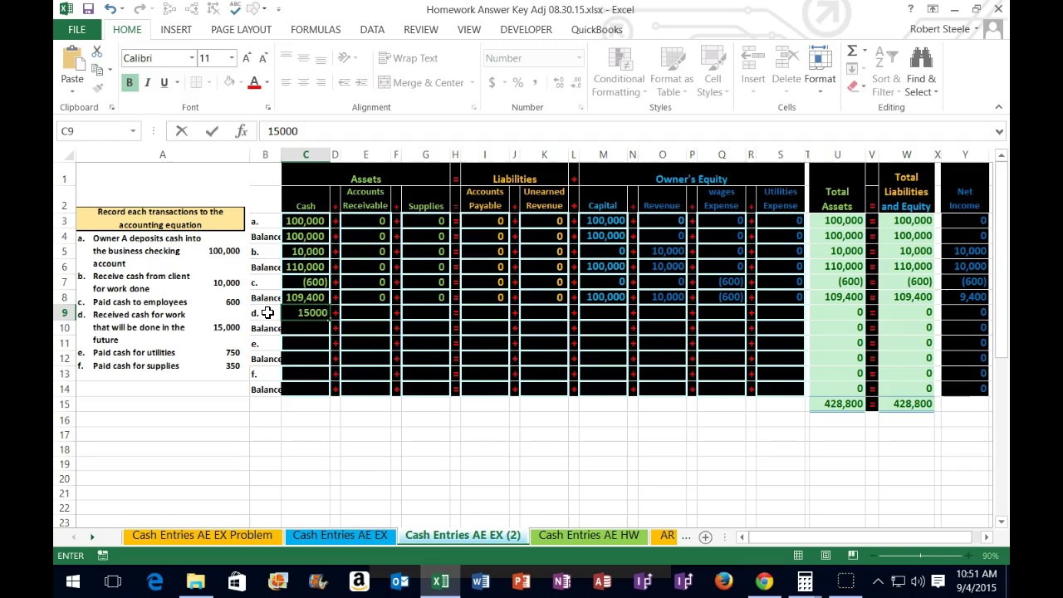
key("Return")
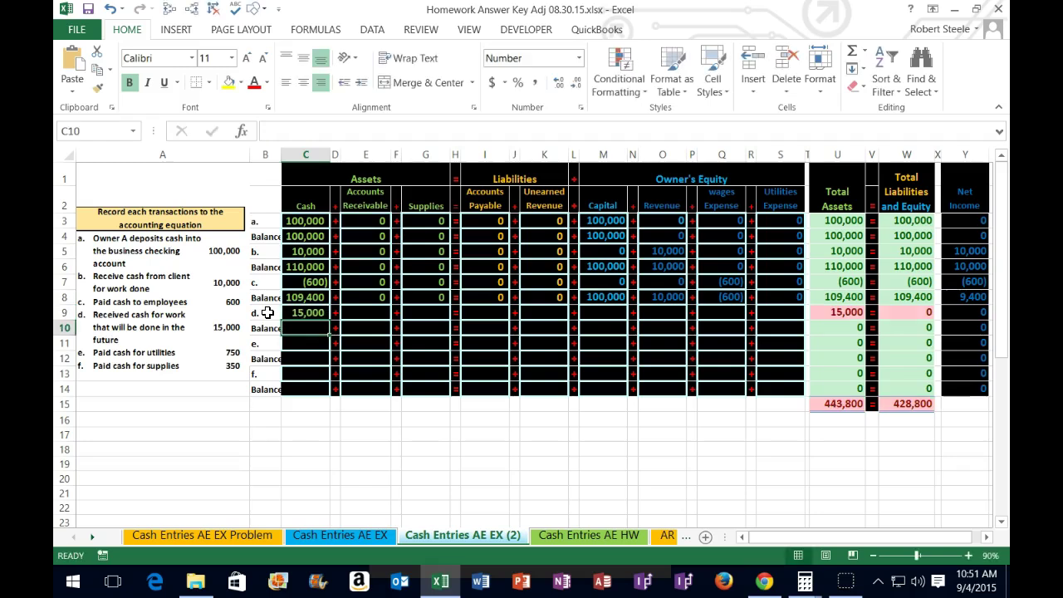
left_click(299, 314)
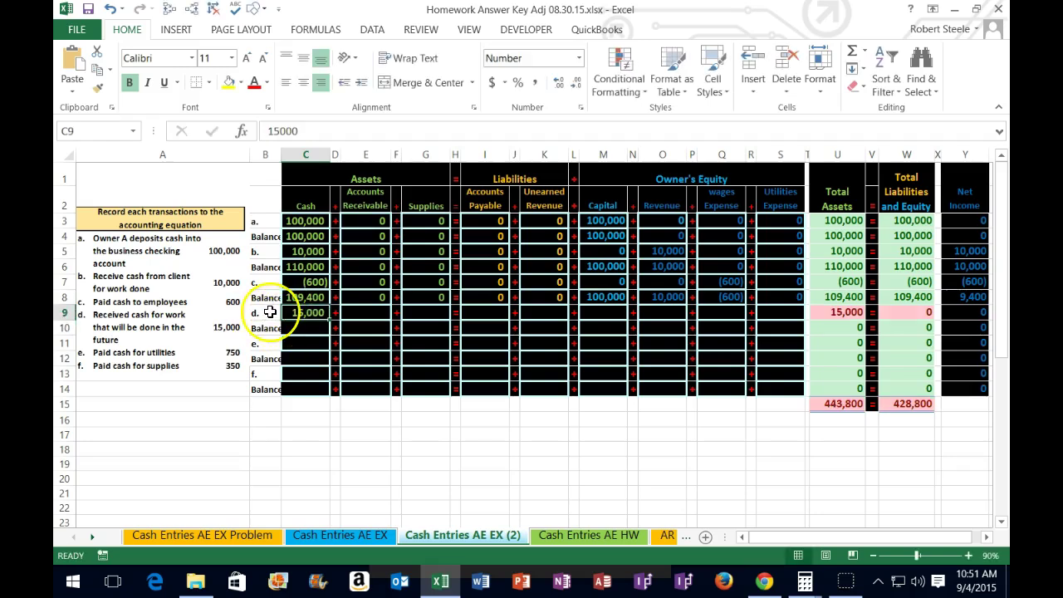
Step: Record 15000 in the Unearned Revenue cell K9 for transaction d
left_click(659, 310)
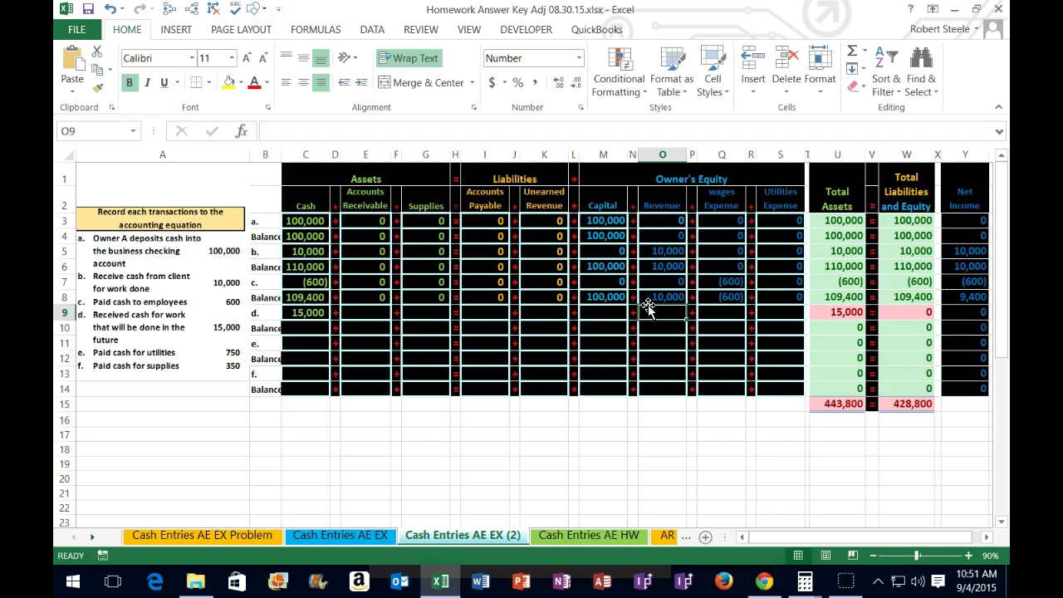
left_click(549, 314)
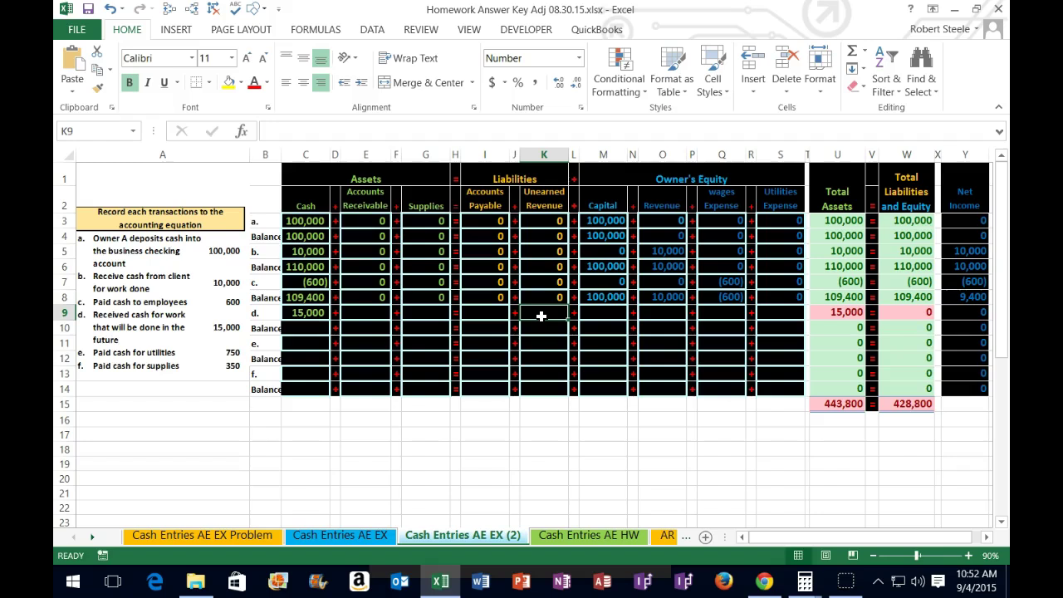
type("15000")
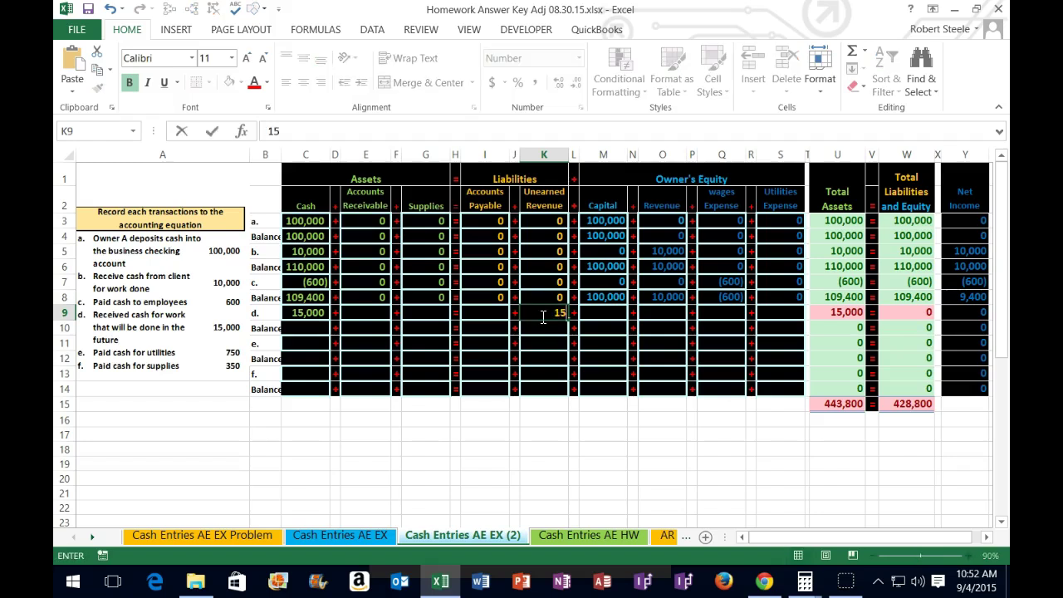
key("Return")
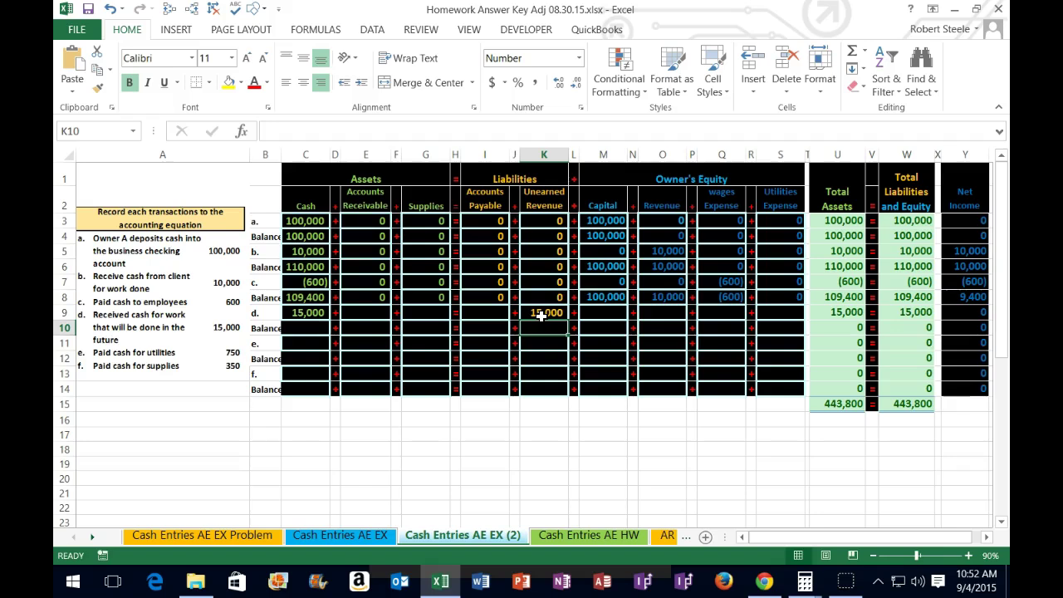
Step: Enter 0 for transaction d in Accounts Receivable, Supplies, Accounts Payable, Capital, Revenue, Wages Expense and Utilities Expense across row 9
left_click(357, 312)
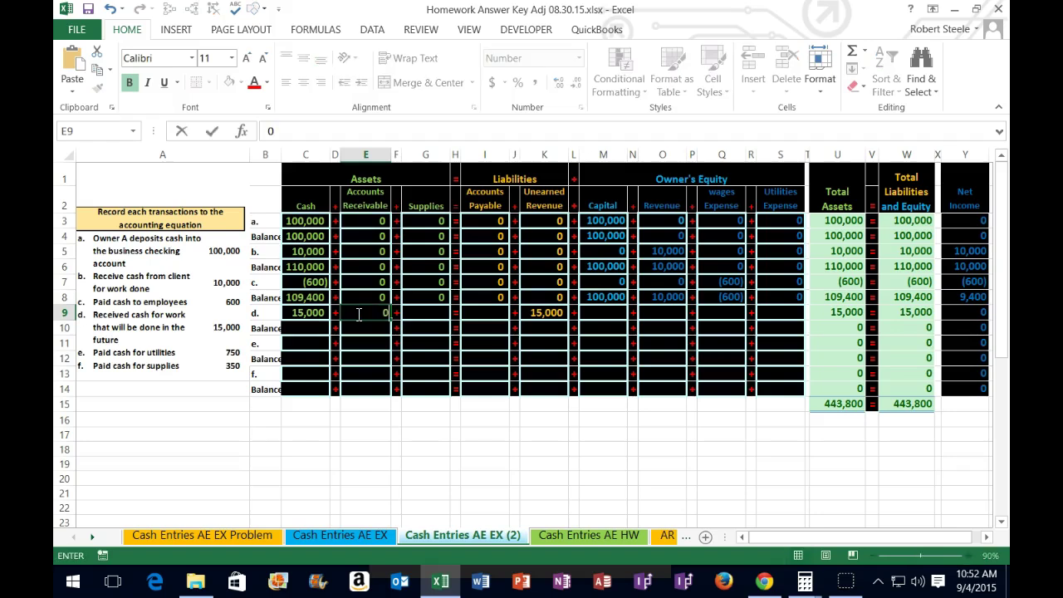
type("0")
key("Tab")
key("Tab")
type("0")
key("Tab")
key("Tab")
type("0")
key("Tab")
key("Tab")
key("Tab")
key("Tab")
type("0")
key("Tab")
key("Tab")
type("0")
key("Tab")
key("Tab")
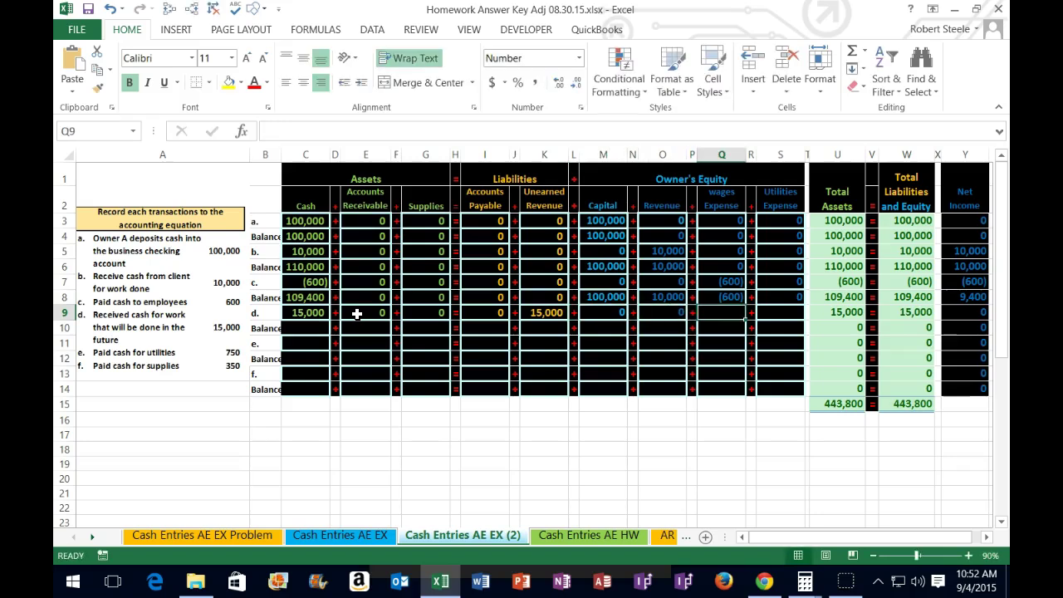
key("Tab")
type("+")
key("Tab")
type("0")
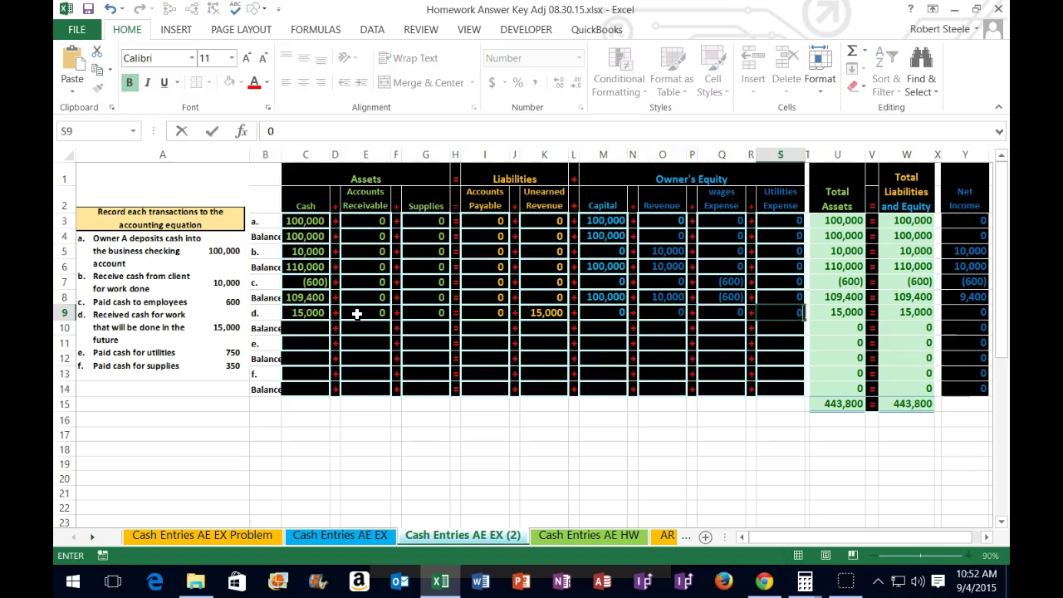
key("Return")
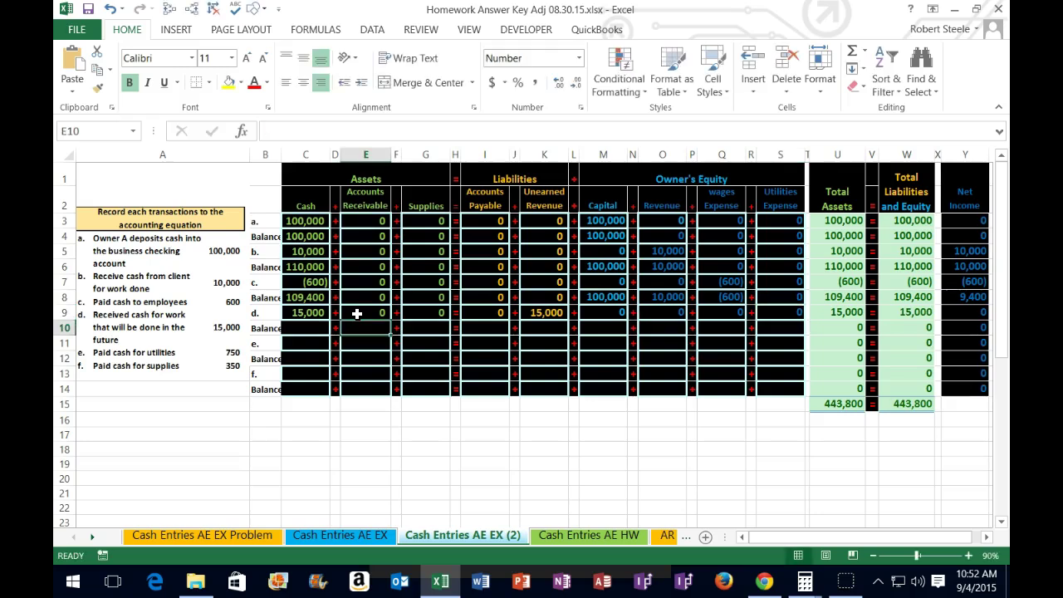
Step: Add 109400 and 15000 on the Calculator to check the Cash balance, and return to cell C10 in the Excel worksheet
left_click_drag(269, 297, 779, 310)
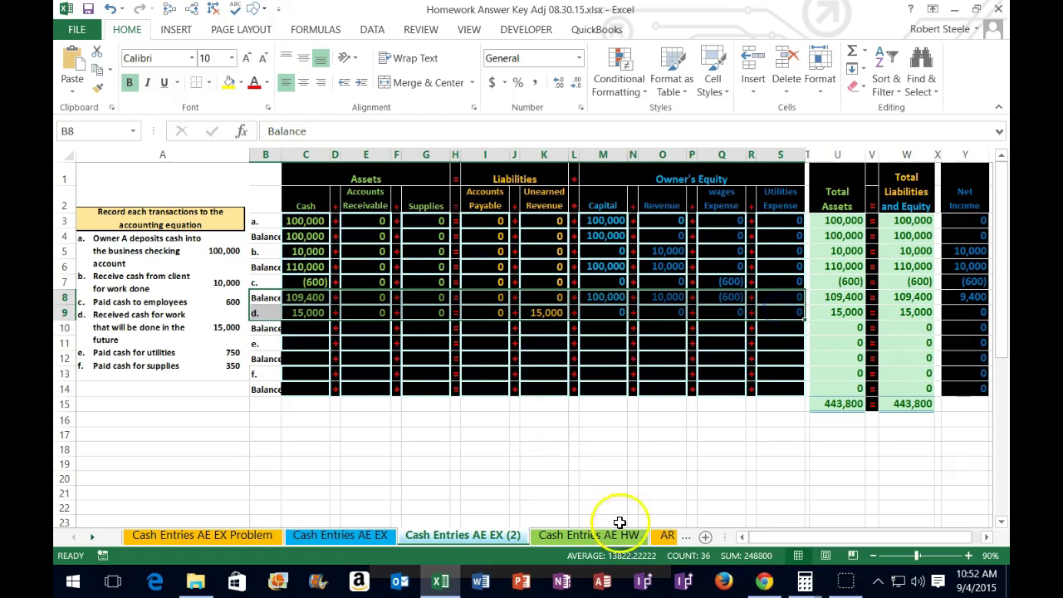
key("XF86Calculator")
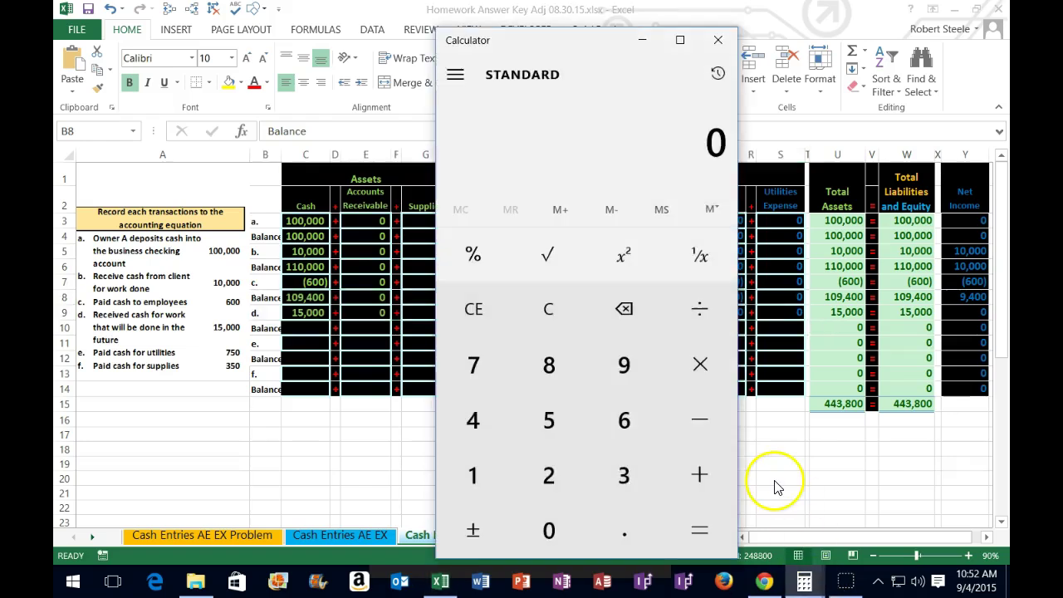
type("109400+1")
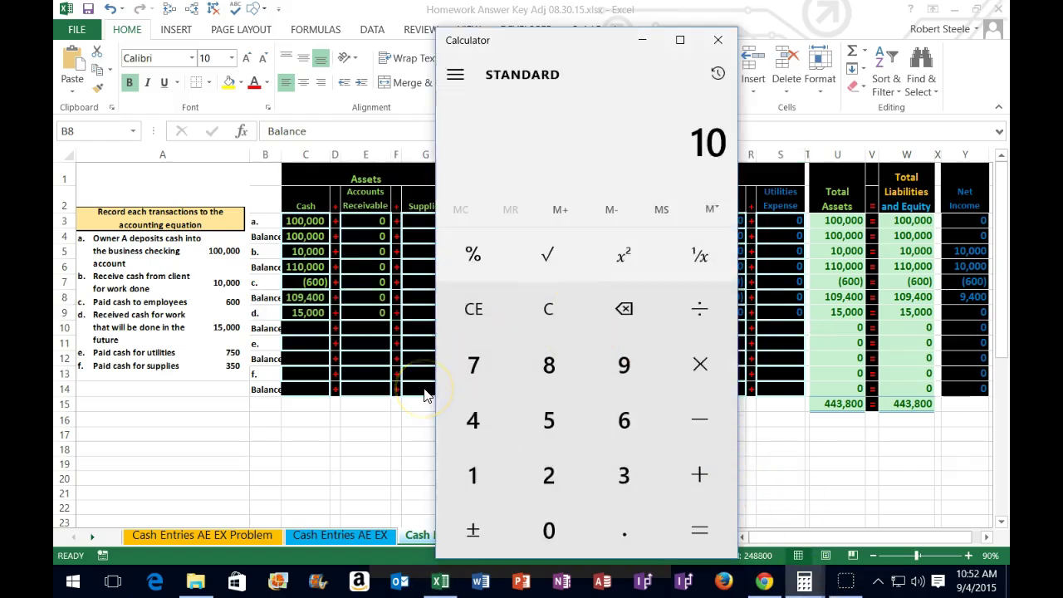
type("5000")
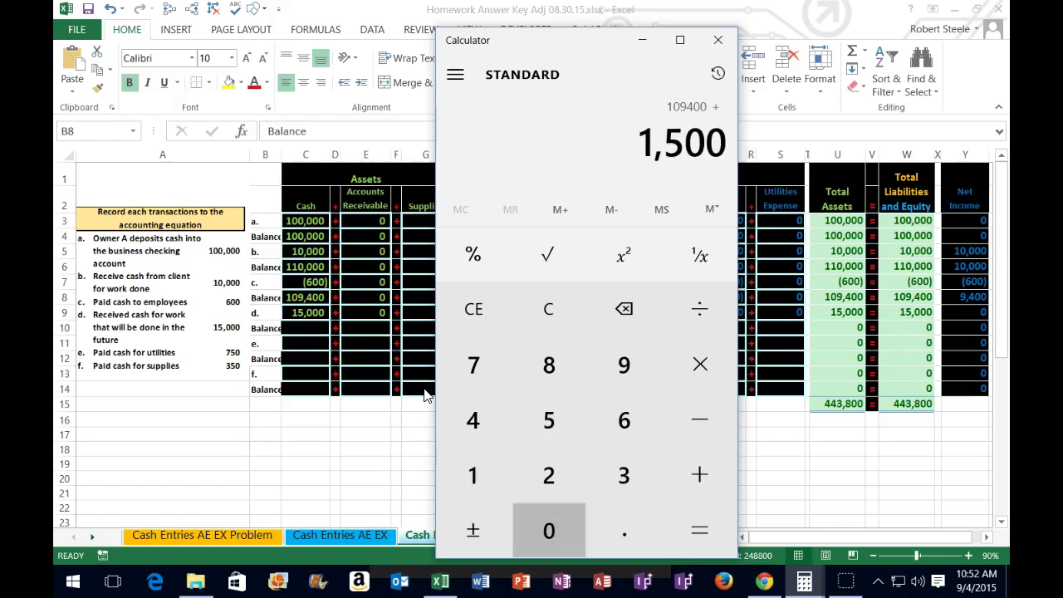
key("Return")
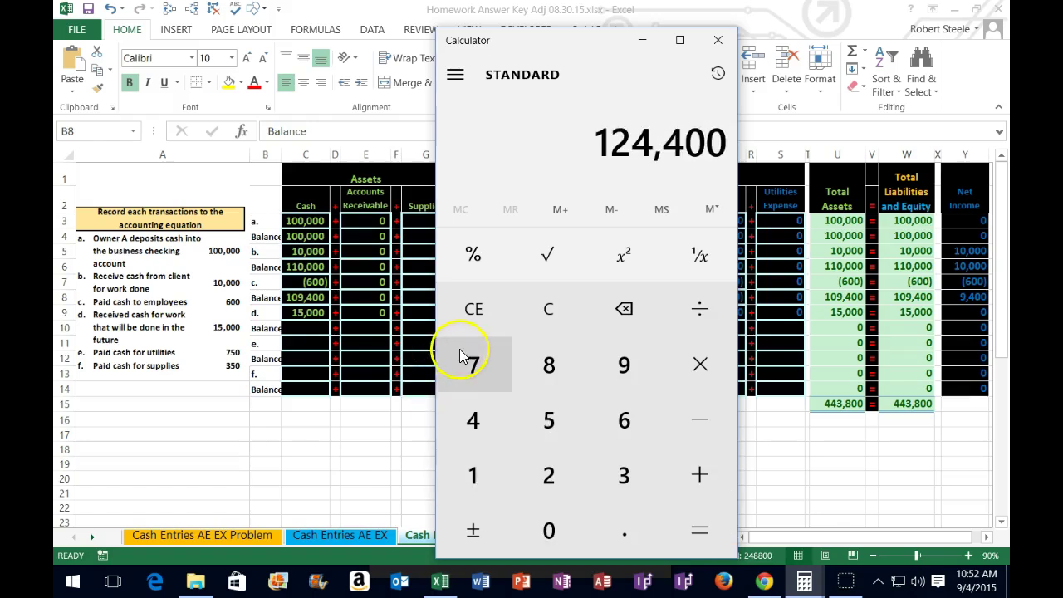
key("alt+Tab")
left_click(310, 328)
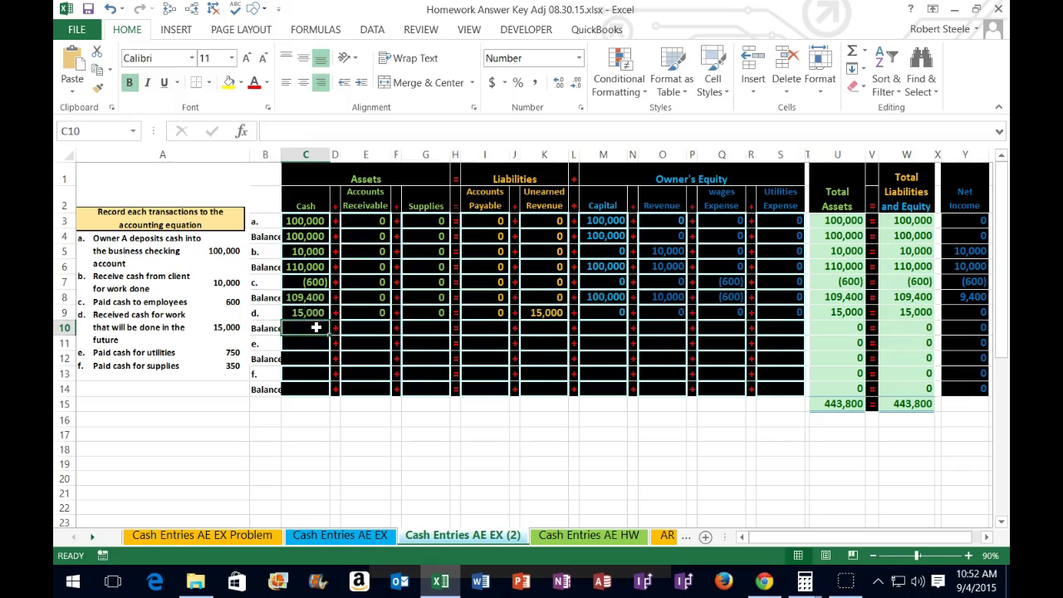
Step: Calculate the Cash balance after transaction d in C10 with the formula =C8+C9
type("=")
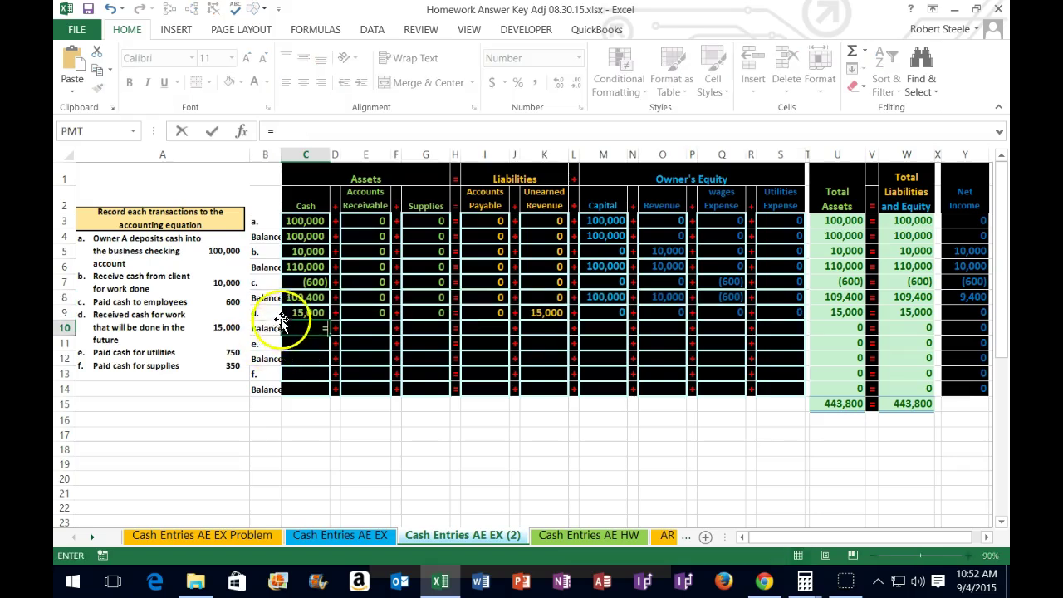
left_click(297, 296)
type("+")
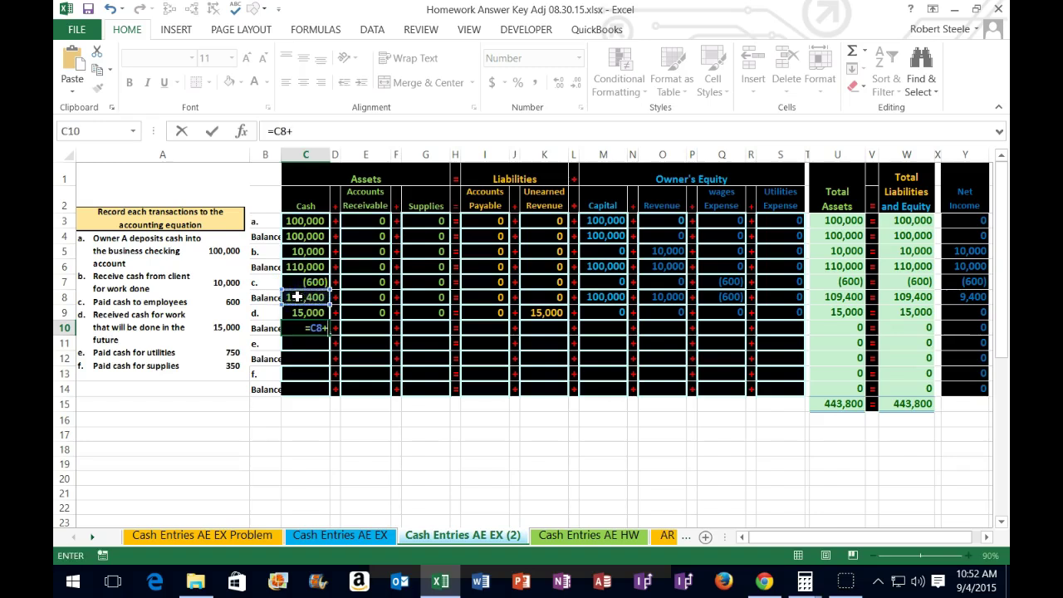
left_click(292, 312)
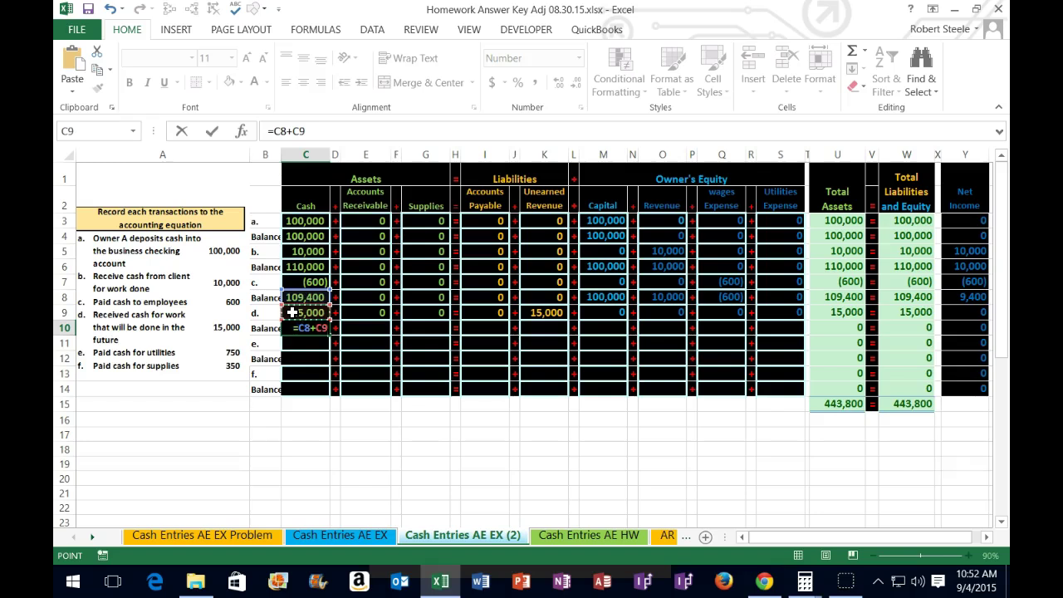
key("Tab")
key("Tab")
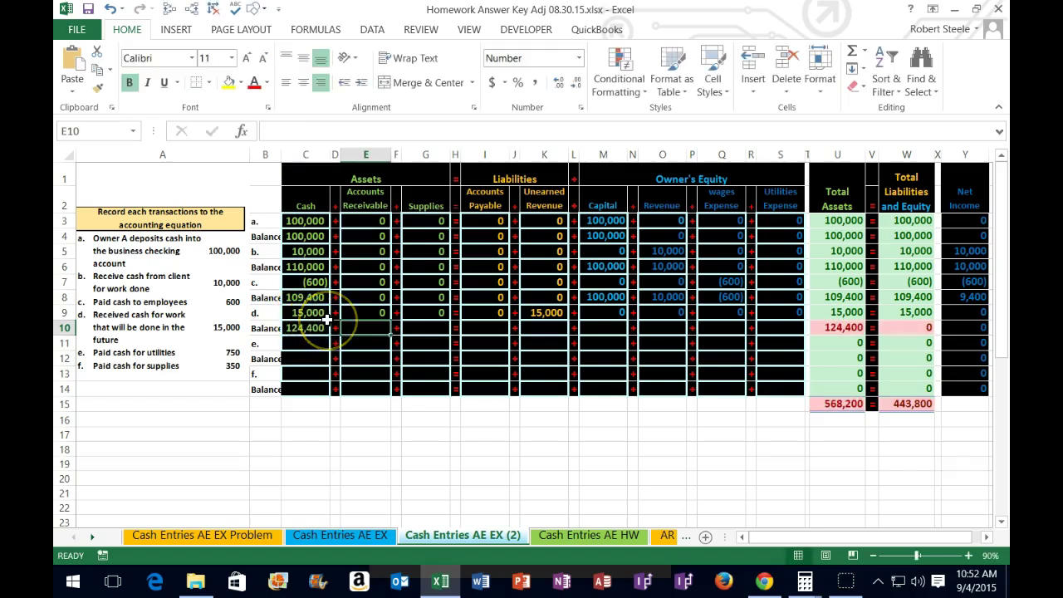
Step: Calculate the Accounts Receivable balance after transaction d in E10 with the formula =E8+E9
type("=")
left_click(353, 296)
type("+")
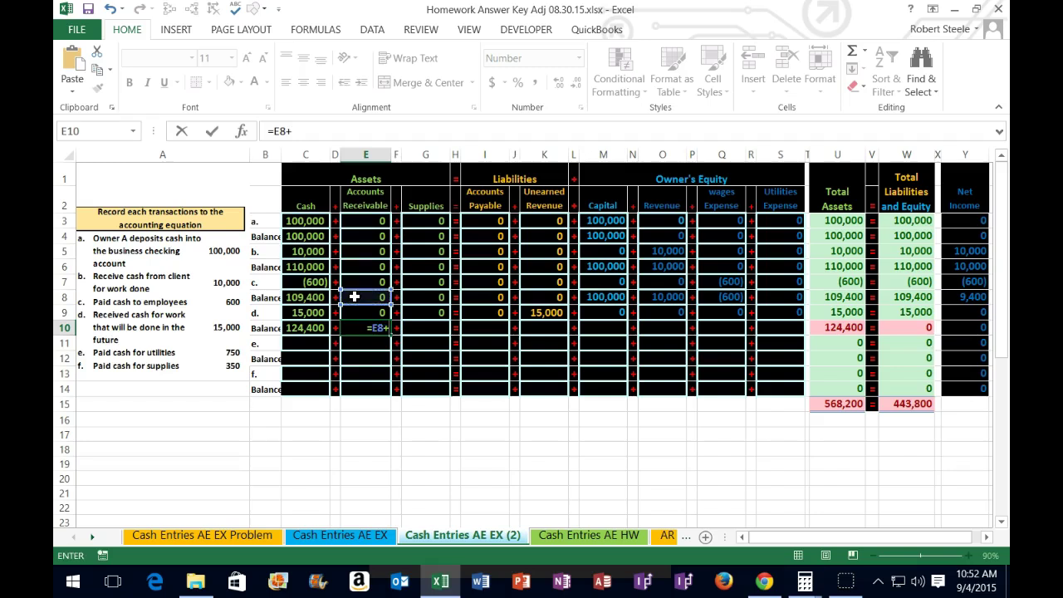
left_click(352, 311)
key("Return")
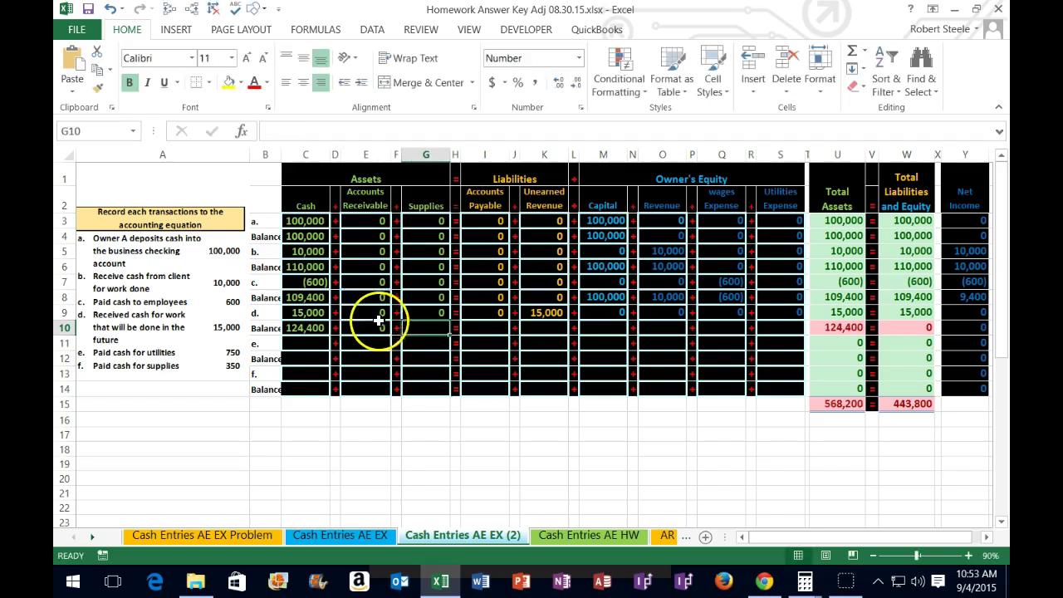
Step: Calculate the Supplies balance after transaction d in G10 by adding G8 and G9
type("=")
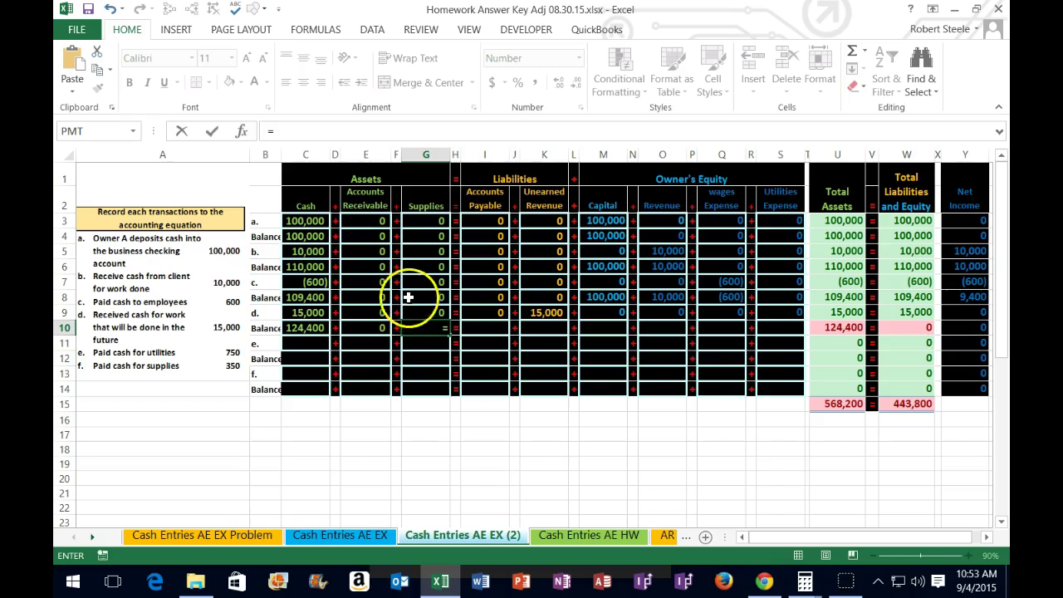
left_click(410, 296)
type("+")
left_click(424, 311)
key("Tab")
key("Tab")
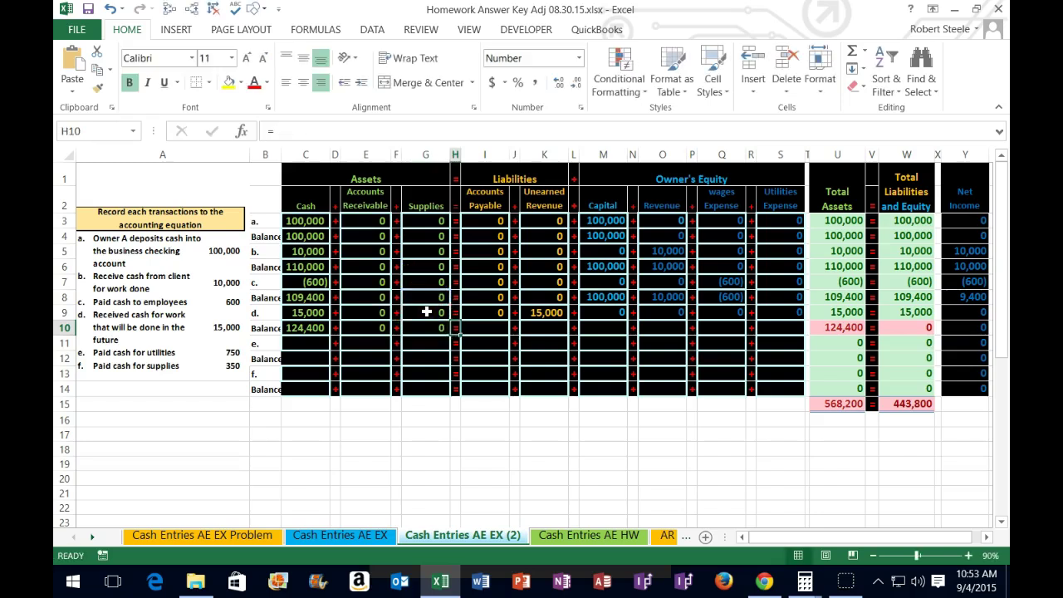
Step: Calculate the Accounts Payable balance after transaction d in I10 with the formula =I8+I9
type("=")
left_click(487, 297)
type("+")
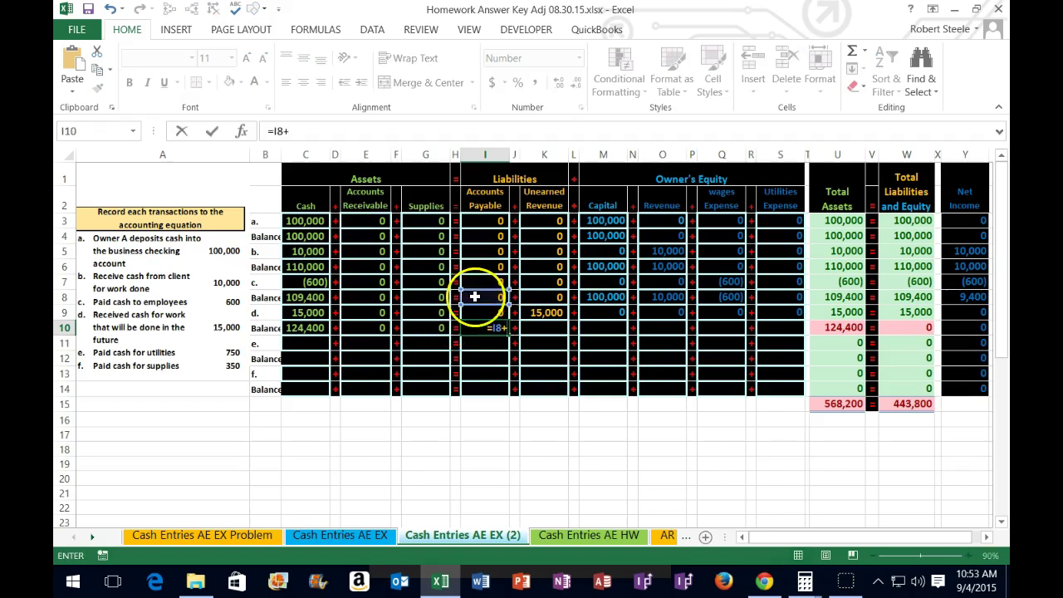
left_click(479, 311)
key("Tab")
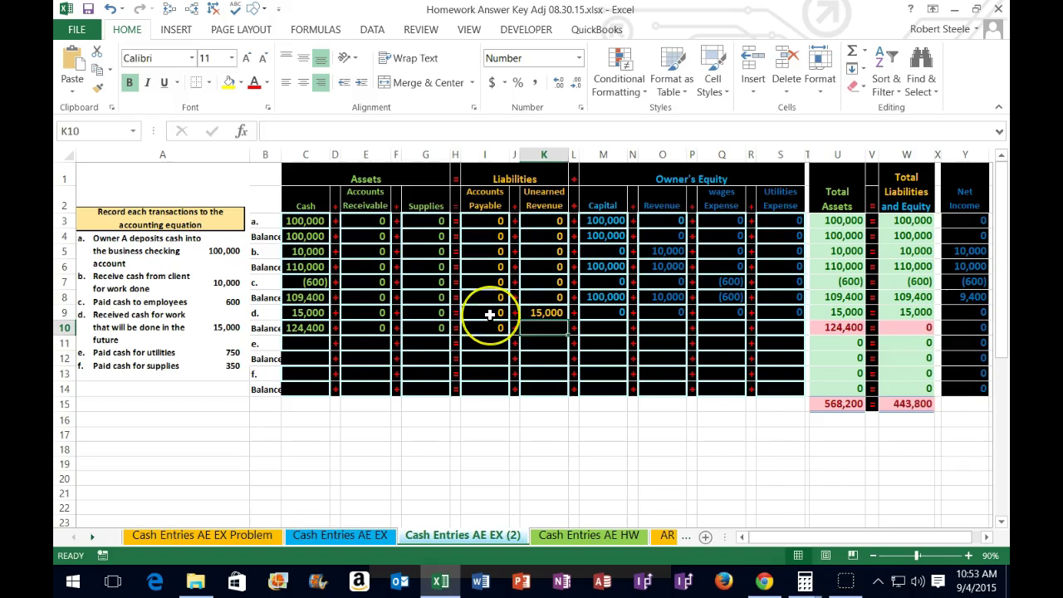
key("Tab")
Step: Calculate the Unearned Revenue balance after transaction d in K10 by adding K8 and K9
type("=")
left_click(536, 297)
type("+")
left_click(548, 312)
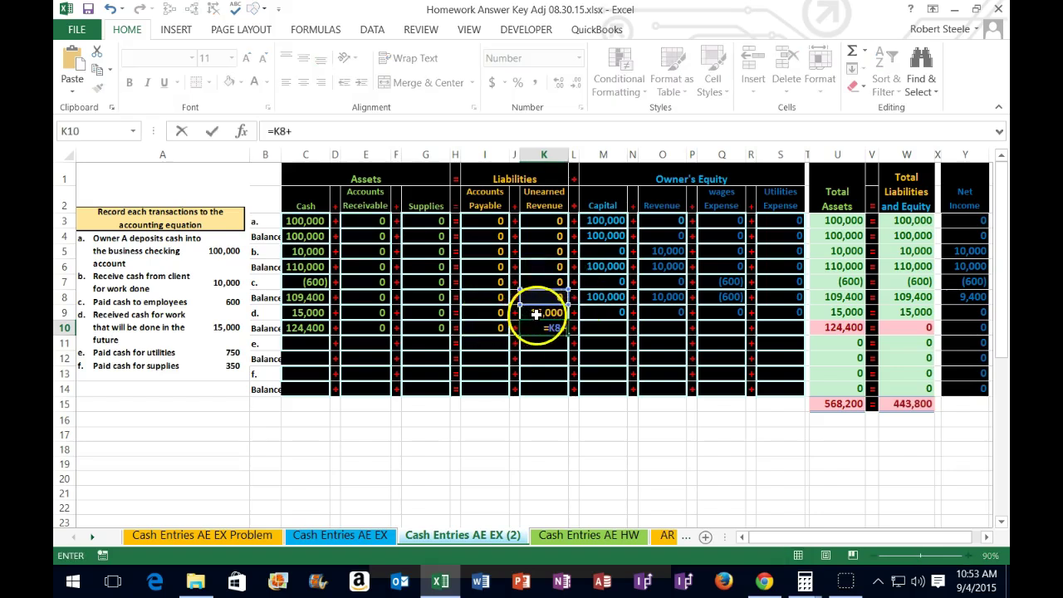
key("Tab")
key("Tab")
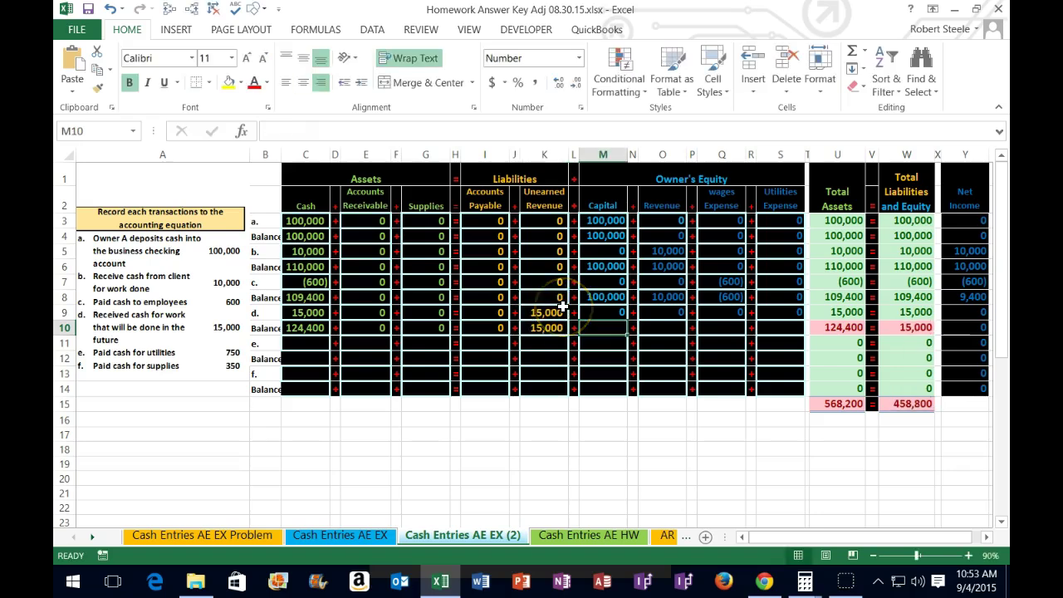
Step: Calculate the Capital balance after transaction d in M10 by adding M8 and M9
type("=")
left_click(598, 296)
type("+")
left_click(594, 312)
key("Tab")
key("Tab")
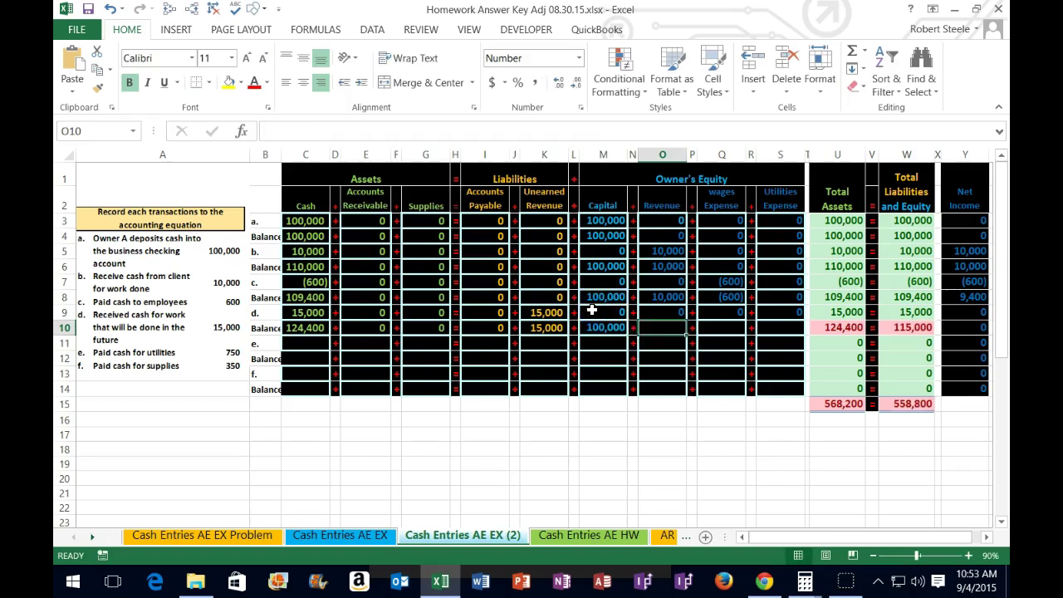
Step: Calculate the Revenue balance after transaction d in O10 with the formula =O8+O9
type("=")
left_click(656, 294)
type("+")
left_click(662, 308)
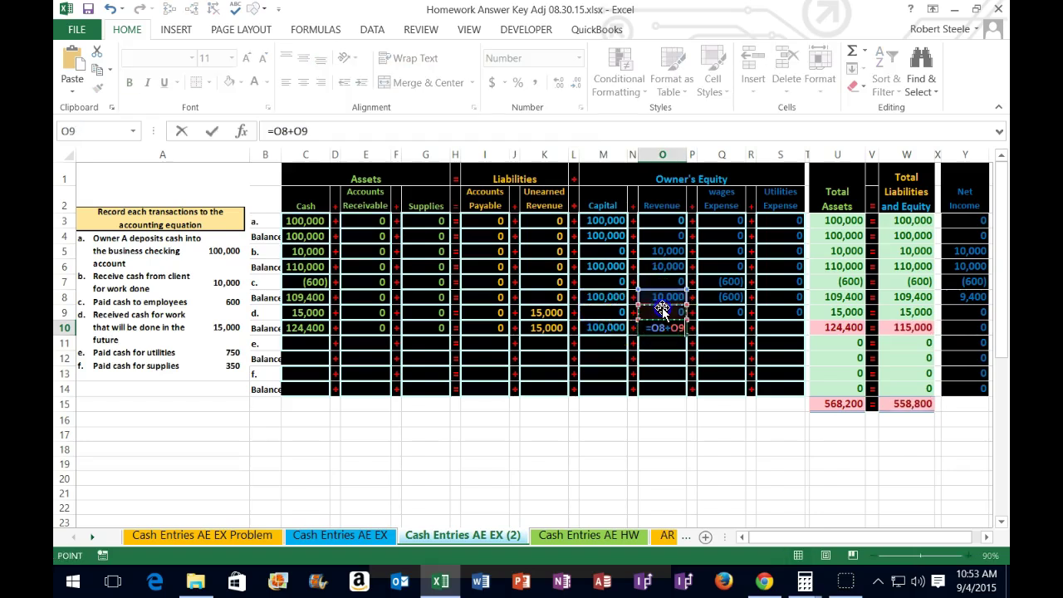
key("Tab")
key("Tab")
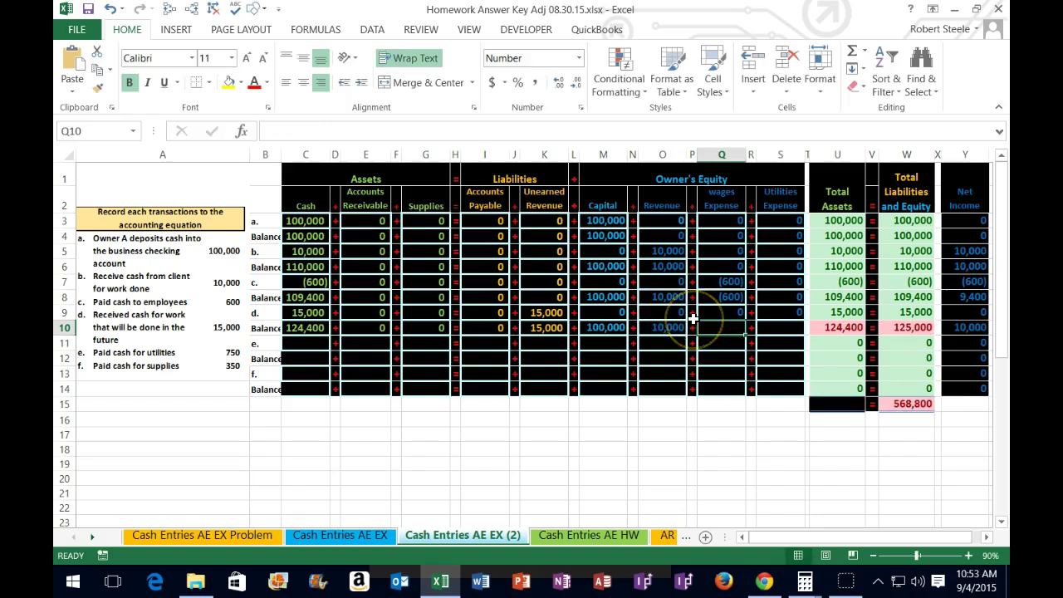
Step: Calculate the Wages Expense balance after transaction d in Q10 with the formula =Q8+Q9
type("=")
left_click(714, 296)
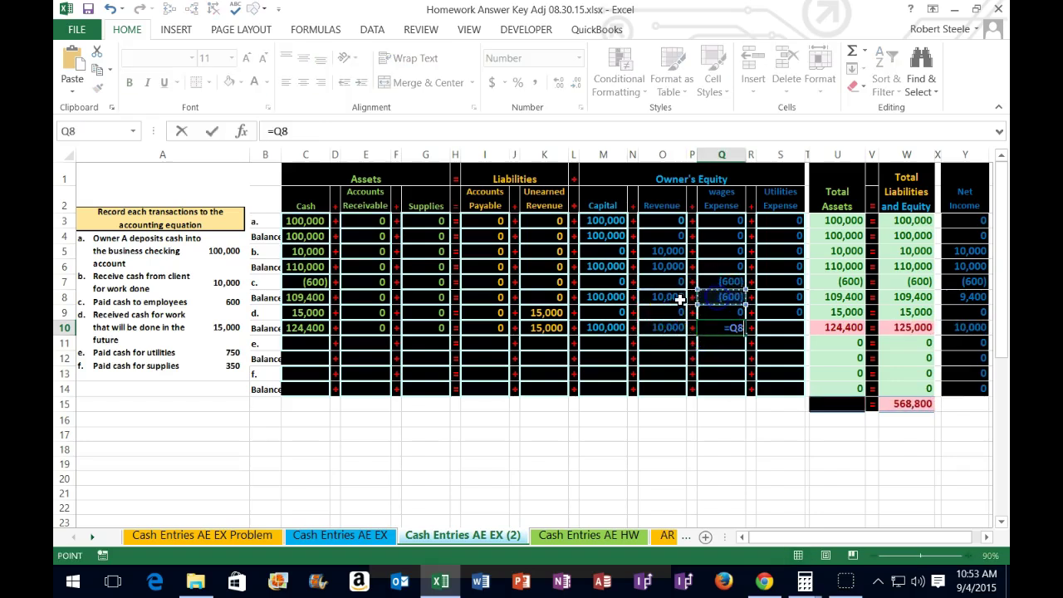
type("+")
left_click(737, 315)
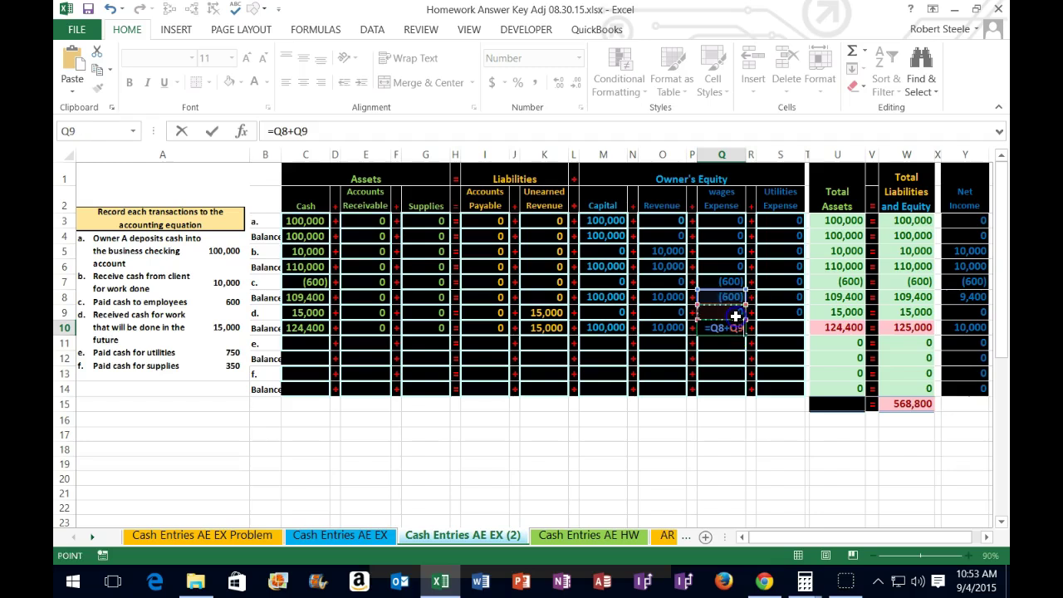
key("Tab")
key("Tab")
Step: Calculate the Utilities Expense balance after transaction d in S10 with the formula =S8+S9
type("=")
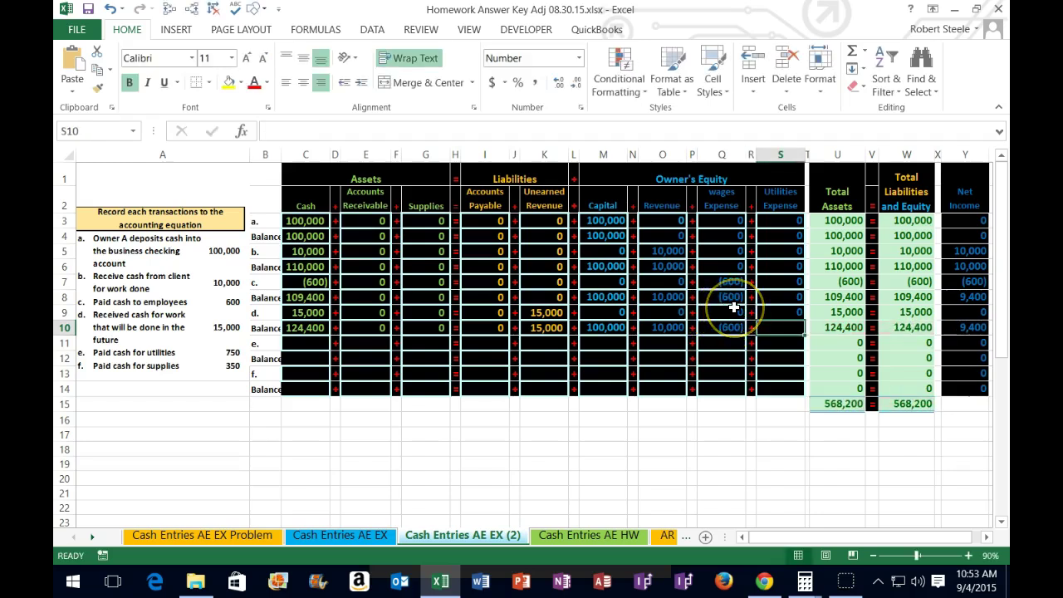
left_click(776, 299)
type("+")
left_click(781, 314)
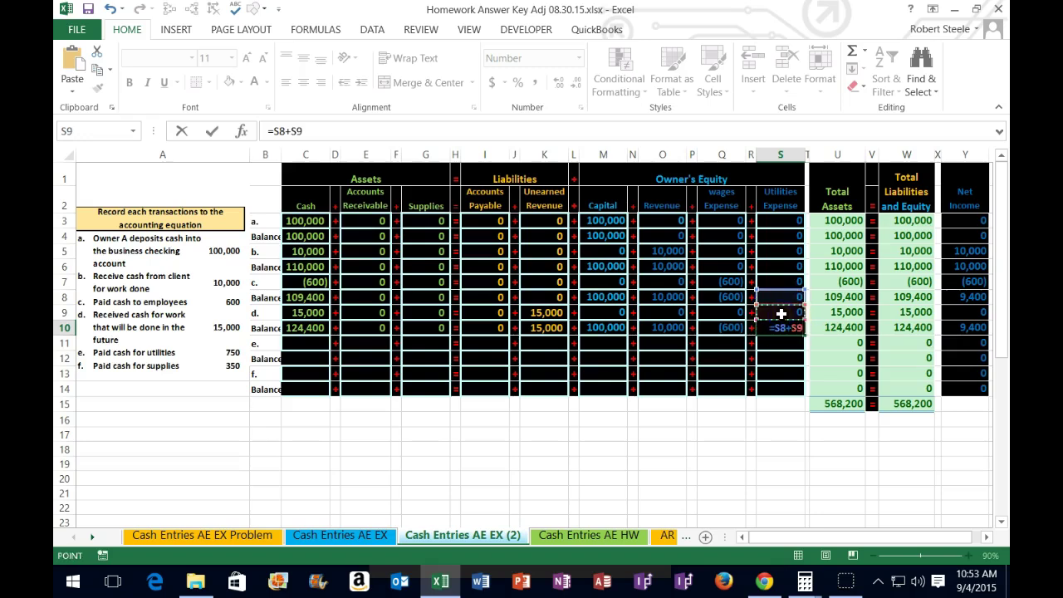
key("Return")
Step: Compare the row 10 asset balances with the liabilities and equity balances, and review rows 10 through 12
left_click_drag(289, 328, 401, 326)
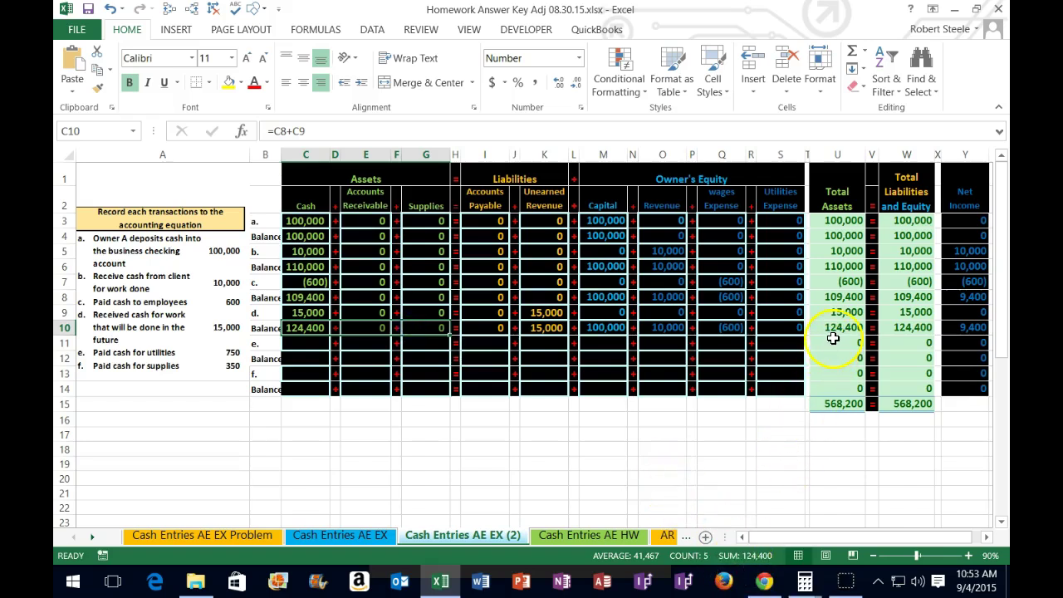
left_click_drag(466, 324, 762, 326)
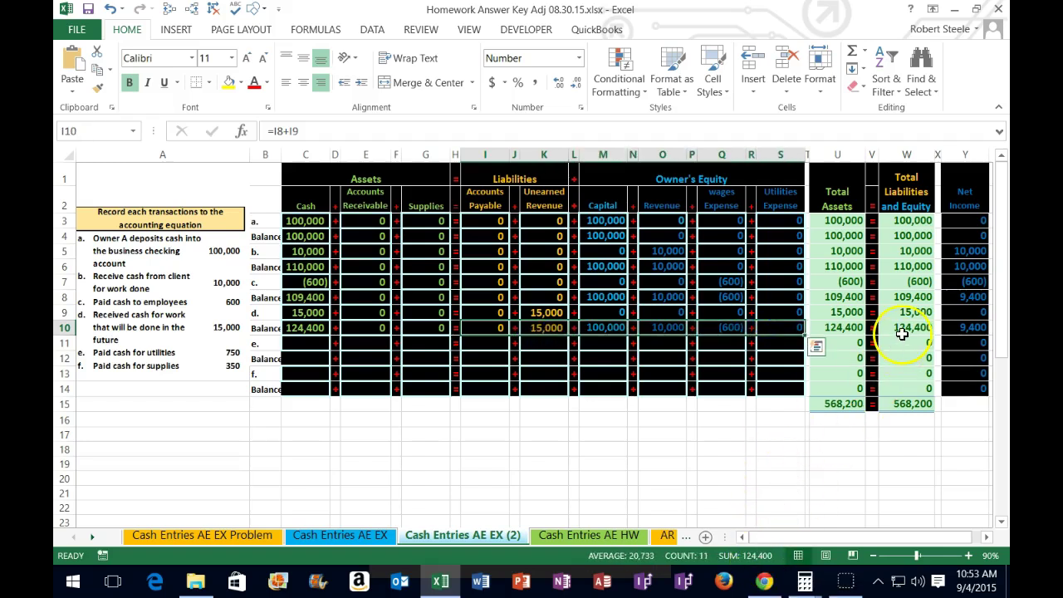
left_click(362, 358)
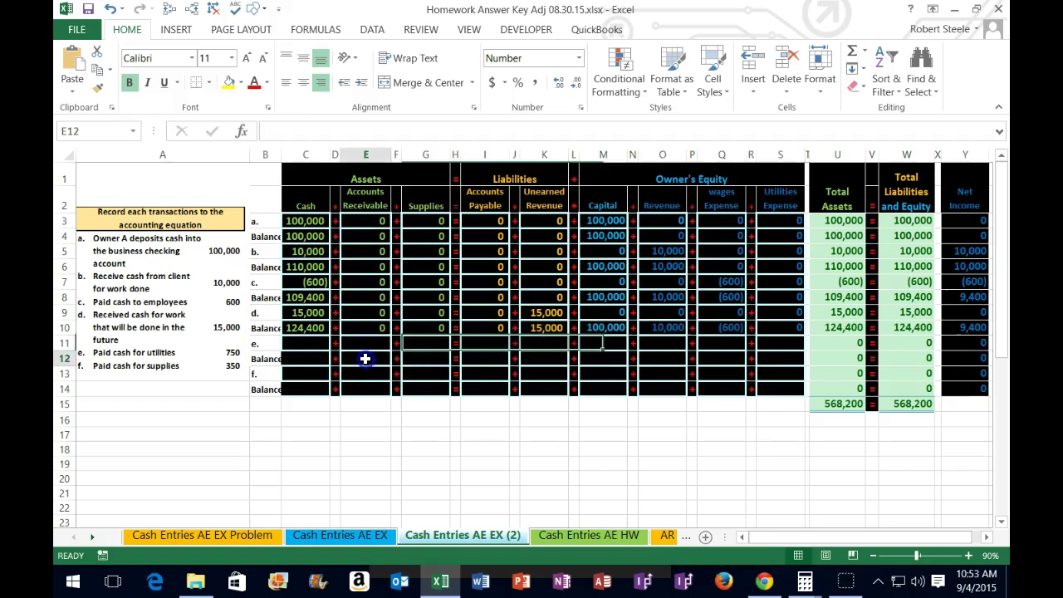
left_click_drag(270, 328, 770, 356)
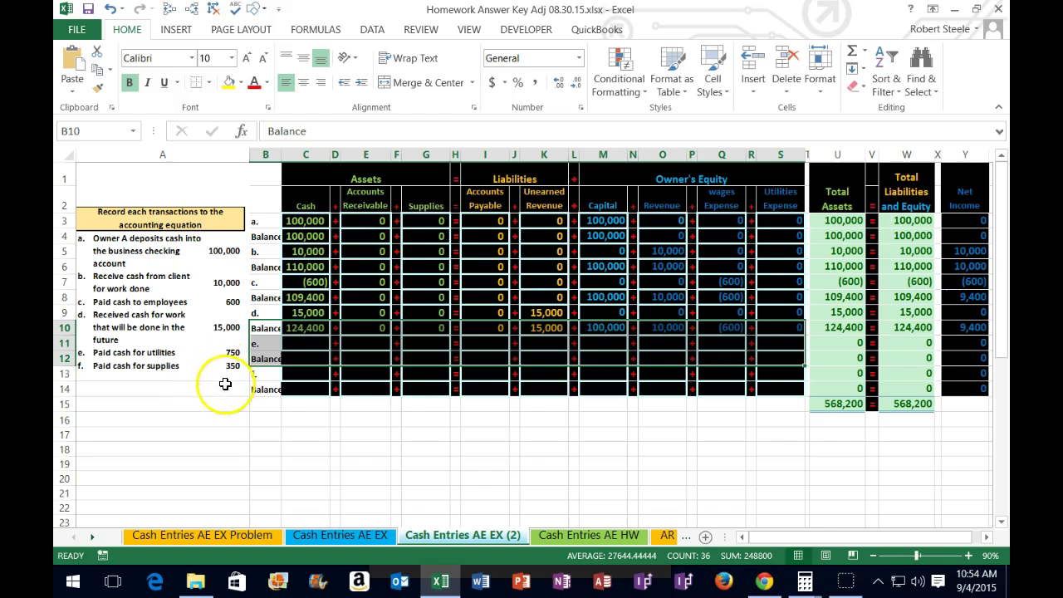
Step: Record the cash paid for utilities in transaction e as -750 in the Cash cell C11
left_click(305, 343)
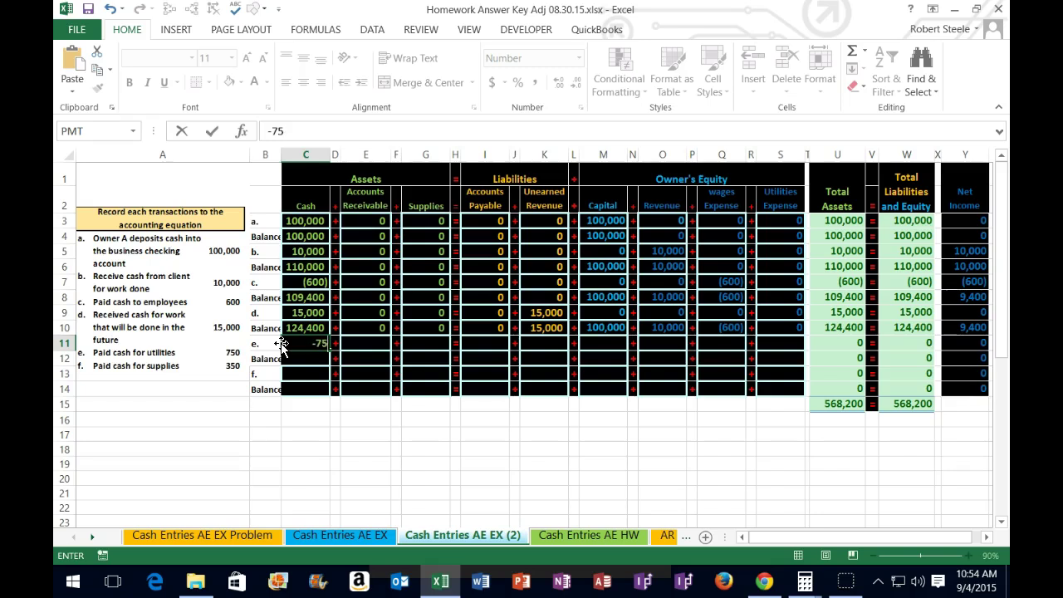
key("Return")
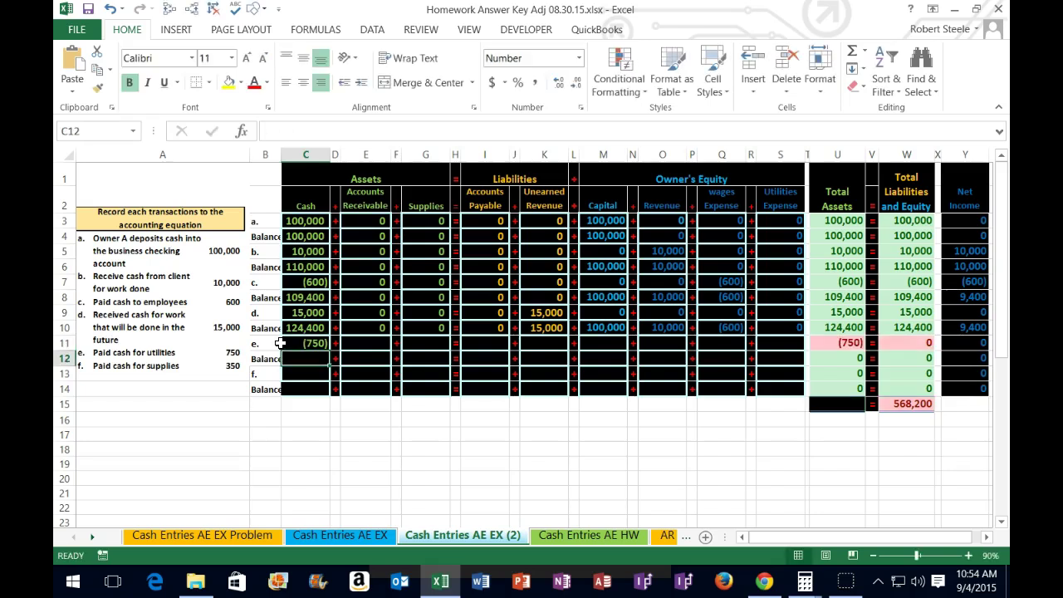
left_click(300, 345)
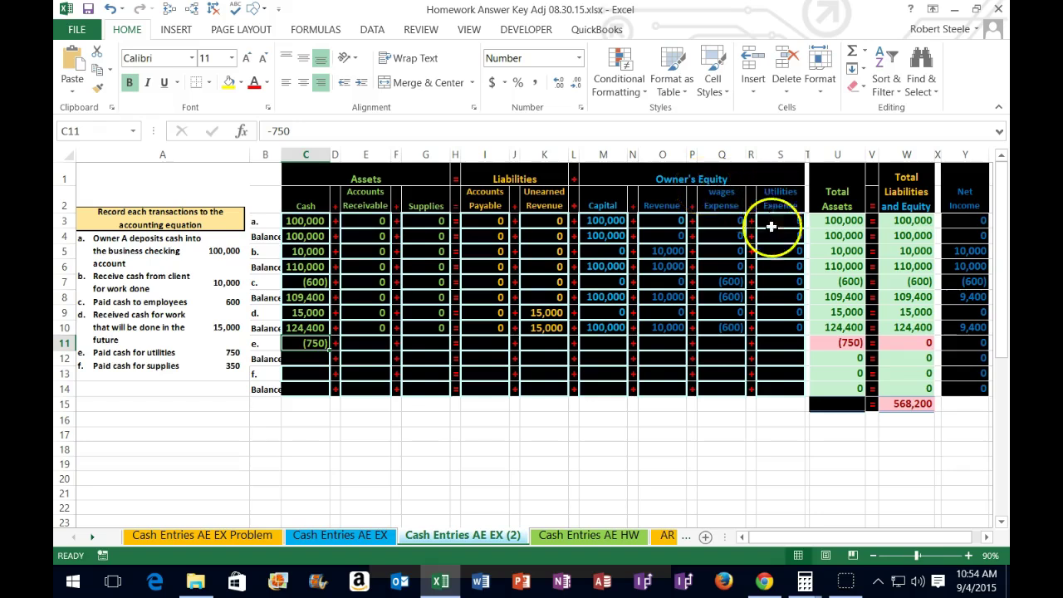
Step: Record -750 in the Utilities Expense cell S11 for transaction e
left_click(779, 343)
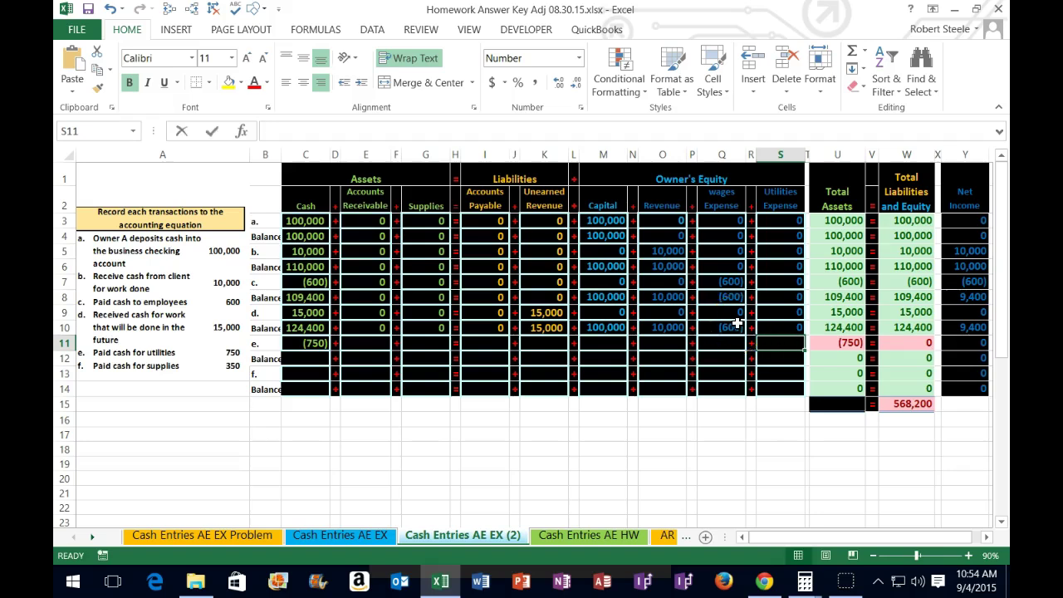
type("-")
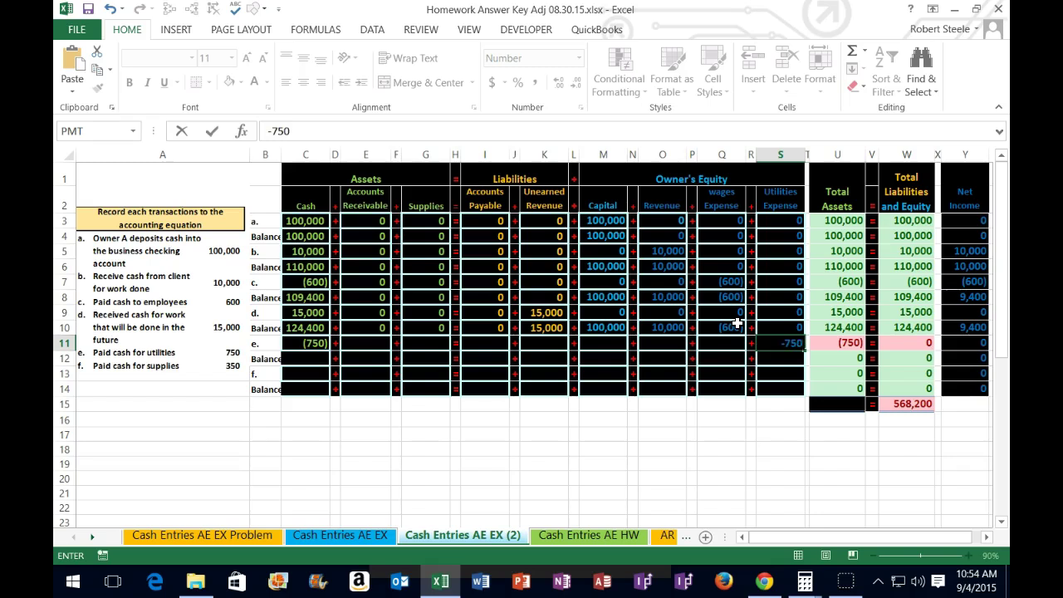
type("750")
key("Return")
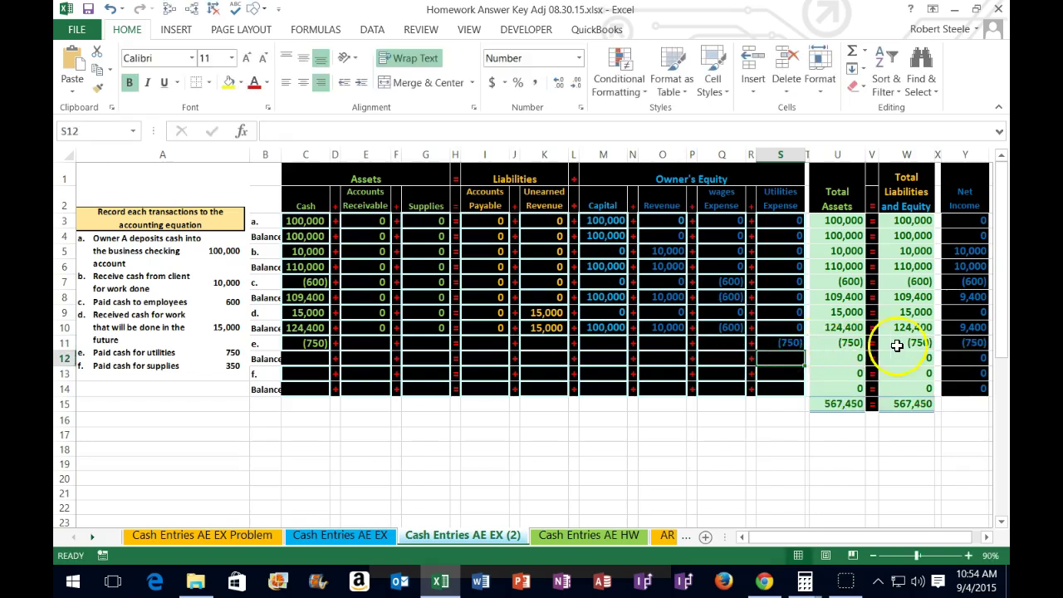
Step: Enter 0 for transaction e in Accounts Receivable, Supplies, Accounts Payable, Unearned Revenue, Capital, Revenue and Wages Expense across row 11
left_click(368, 343)
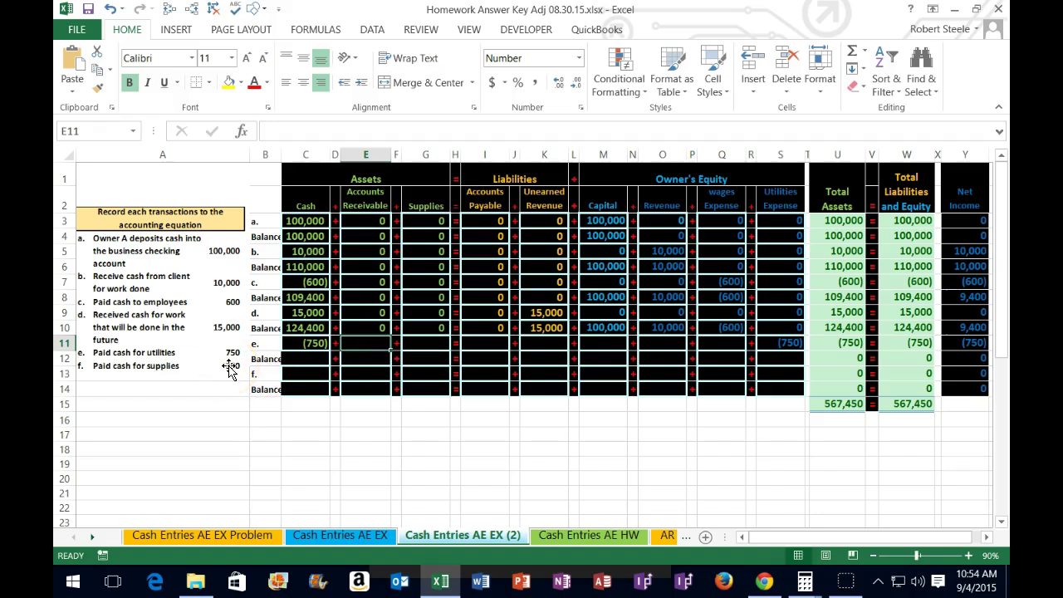
type("0")
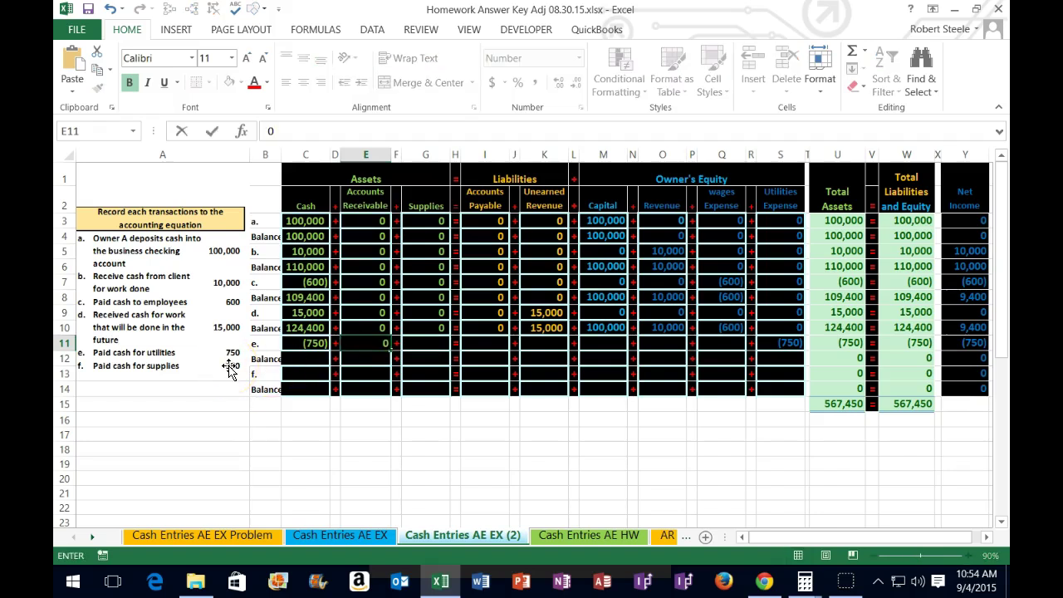
key("Right")
key("Right")
type("0")
key("Right")
key("Right")
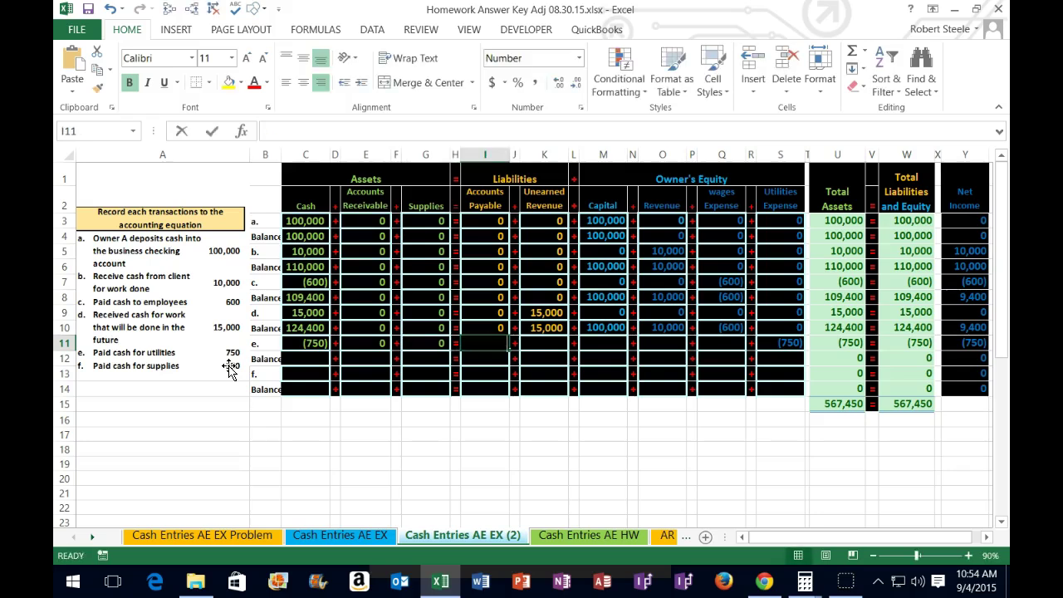
type("0")
key("Right")
key("Right")
type("0")
key("Right")
key("Right")
type("0")
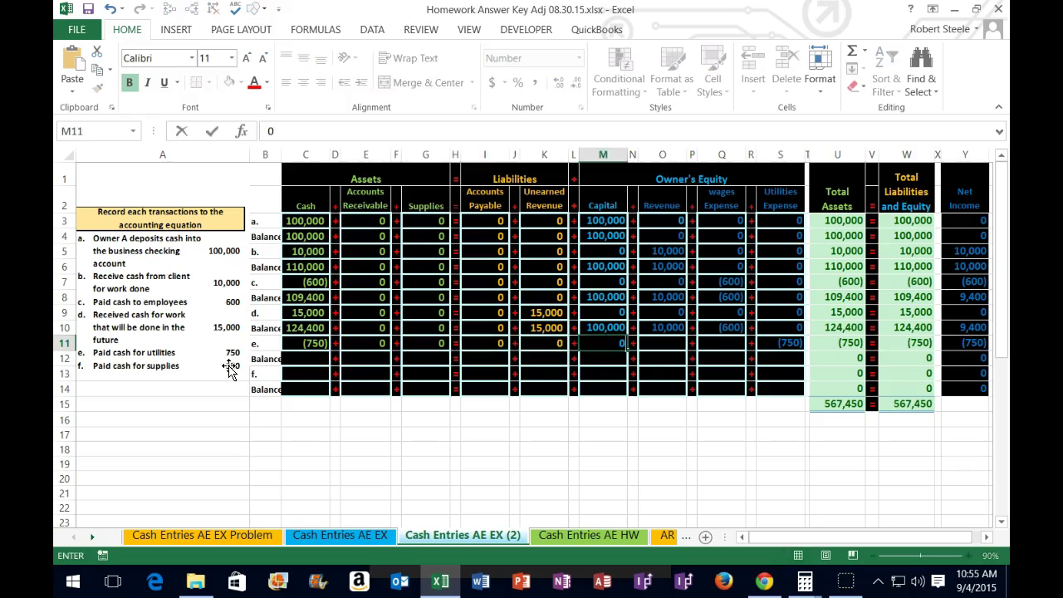
key("Right")
key("Right")
type("0")
key("Right")
key("Right")
type("0")
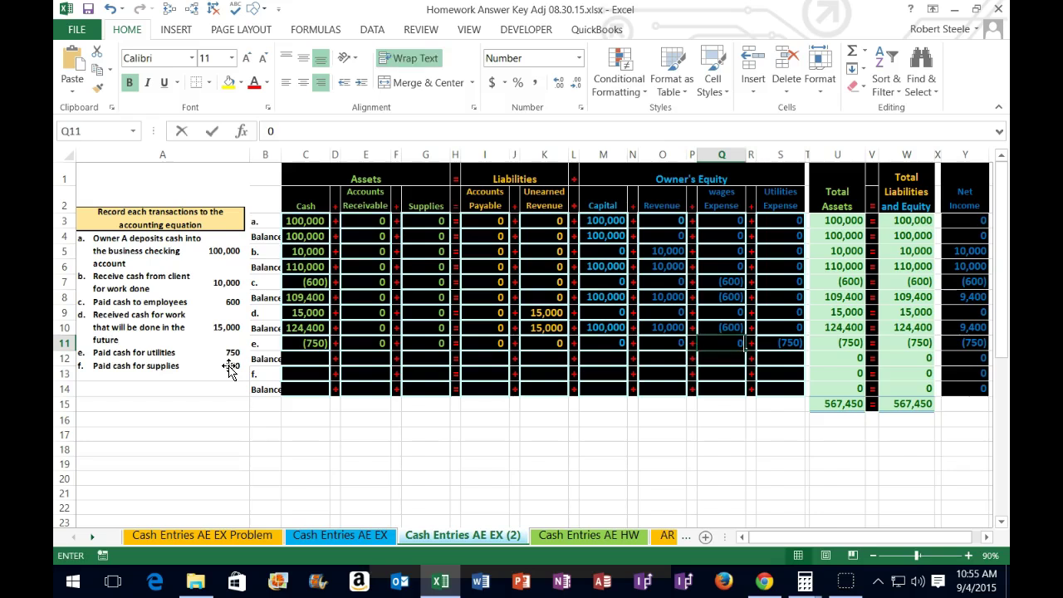
key("Return")
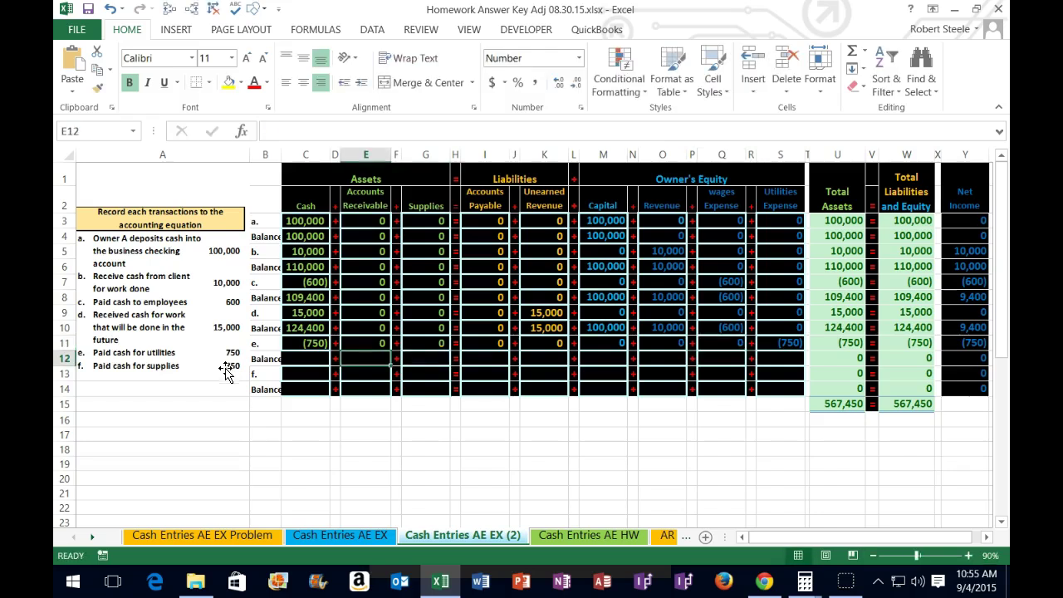
Step: Review rows 10 and 11, and compute the new Cash balance in the Calculator as 124400-750
left_click_drag(265, 327, 775, 343)
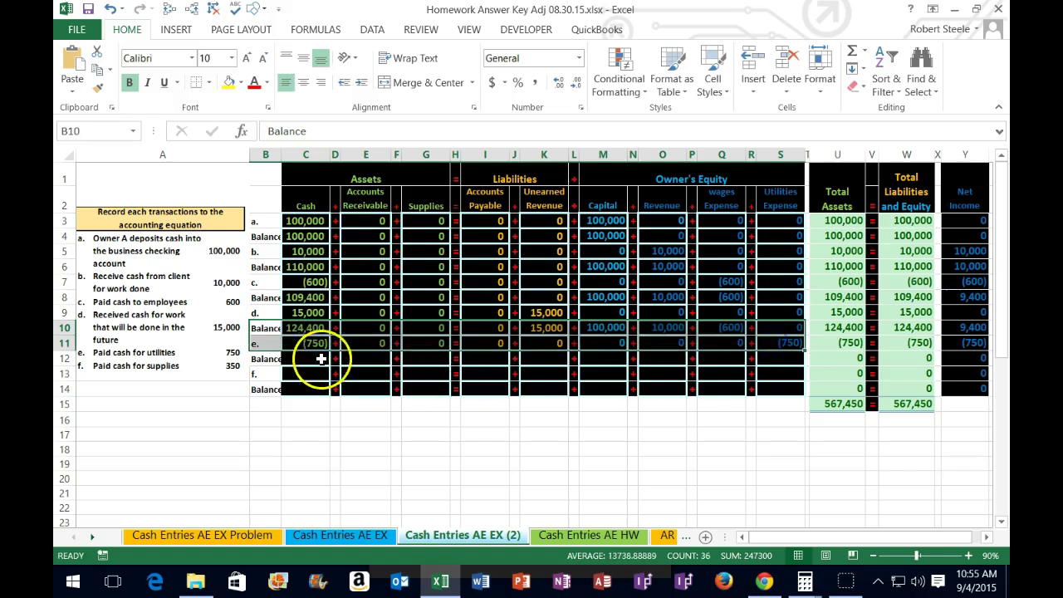
key("XF86Calculator")
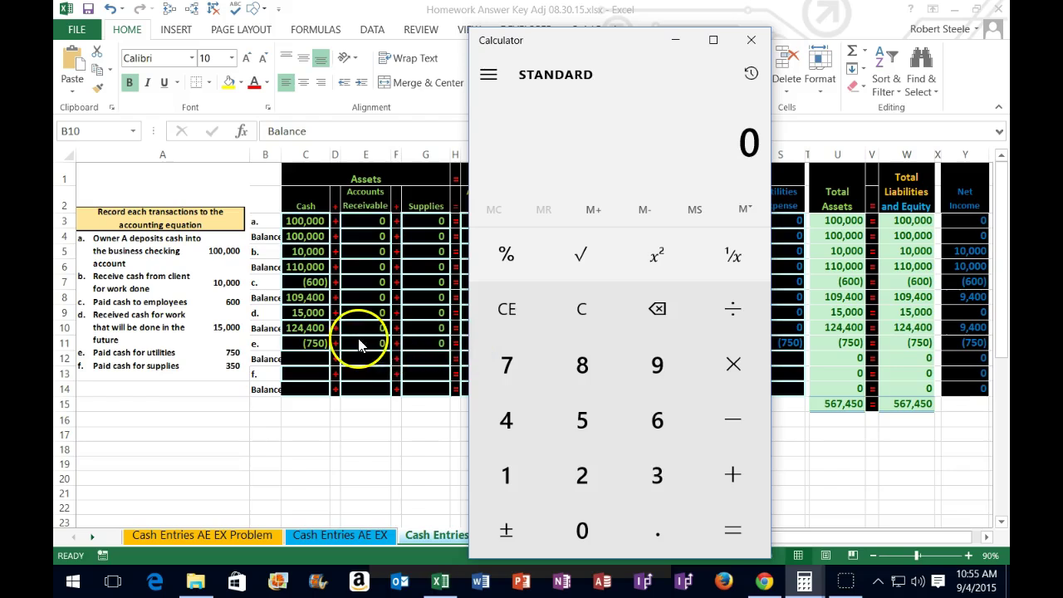
type("124400-7")
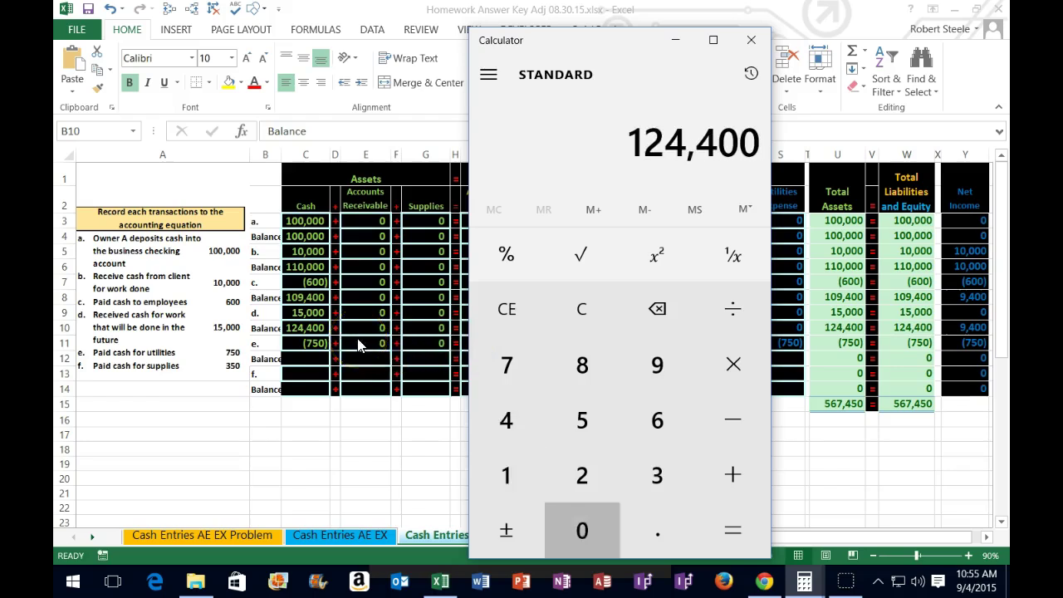
type("50")
key("Return")
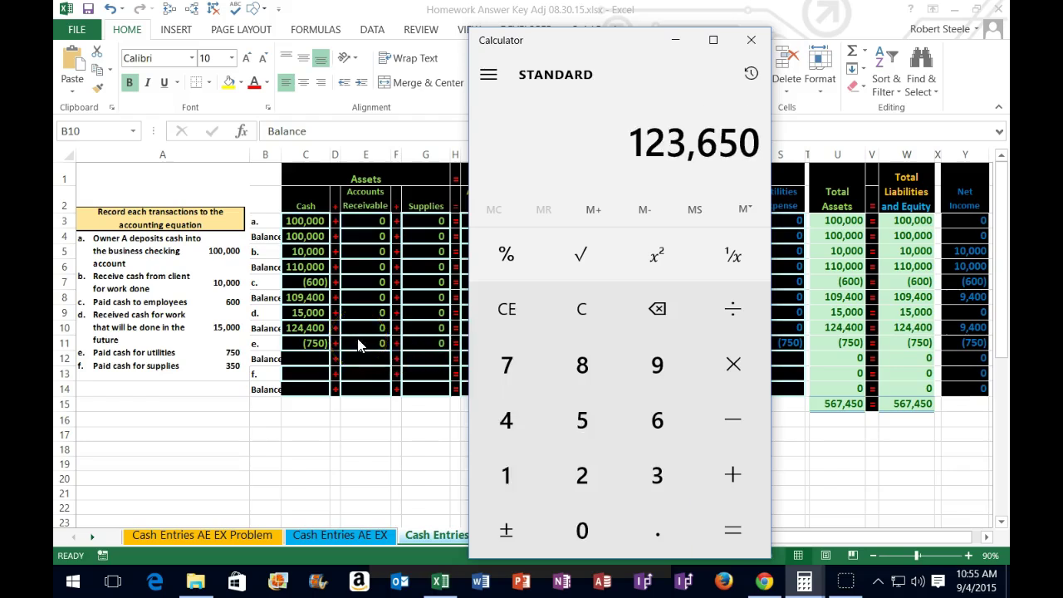
Step: Try the formula =C10+C11 in the Cash balance cell C12, and clear the cell
left_click(312, 358)
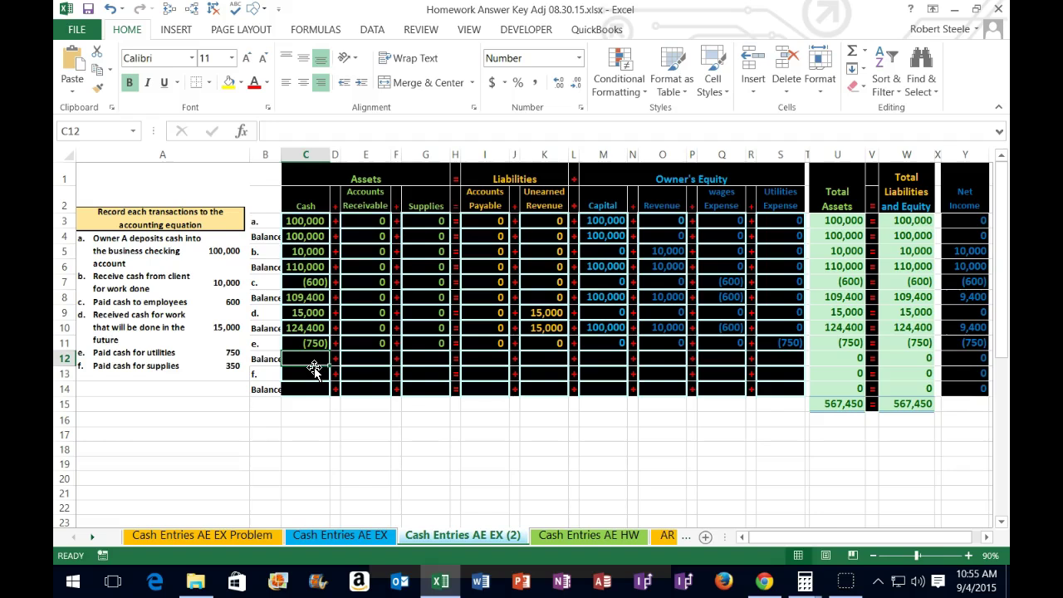
type("=")
left_click(287, 330)
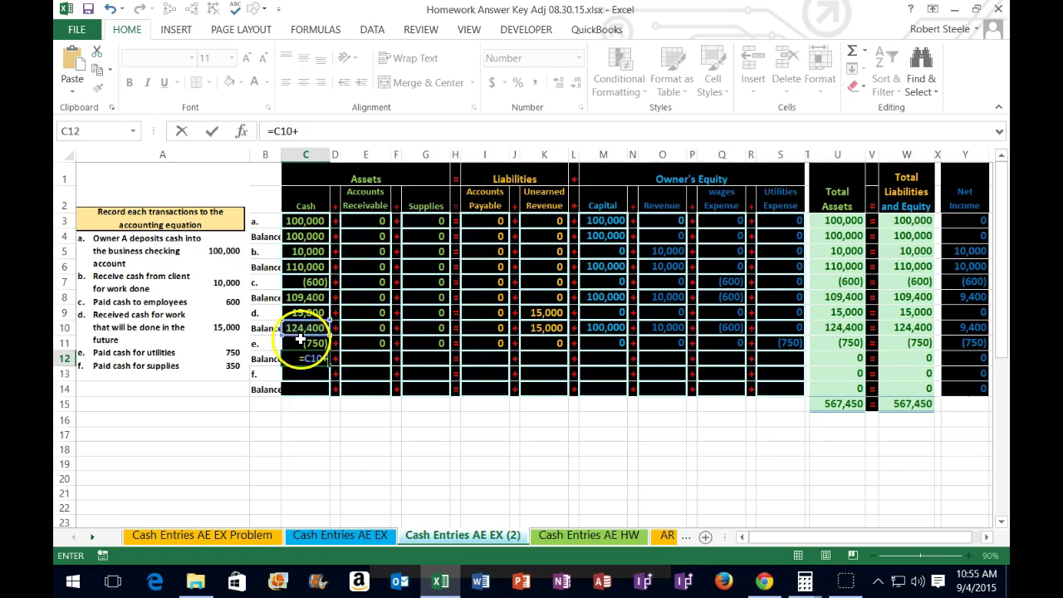
type("+")
left_click(300, 340)
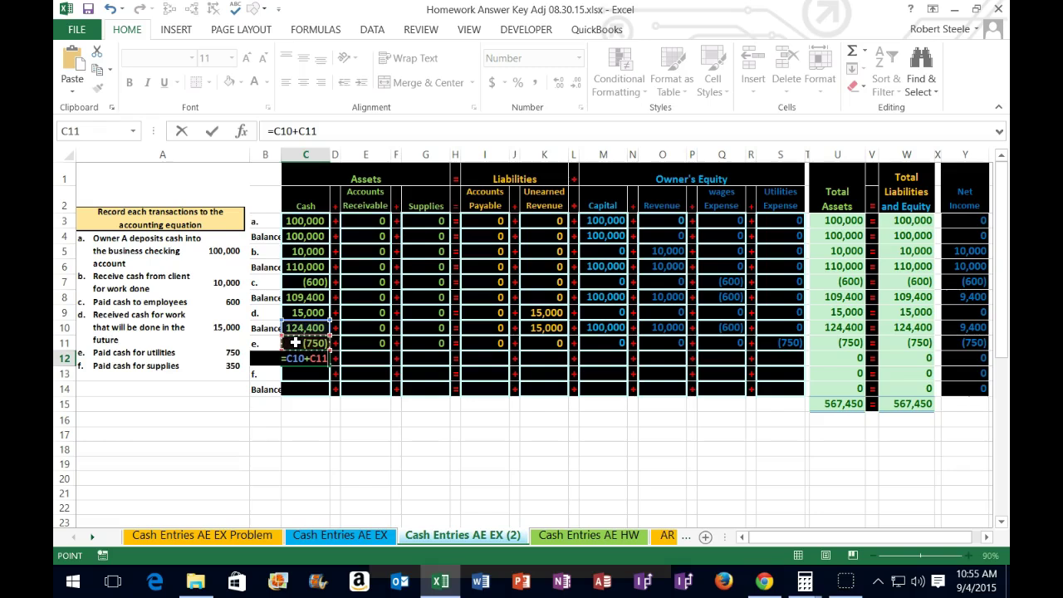
key("Return")
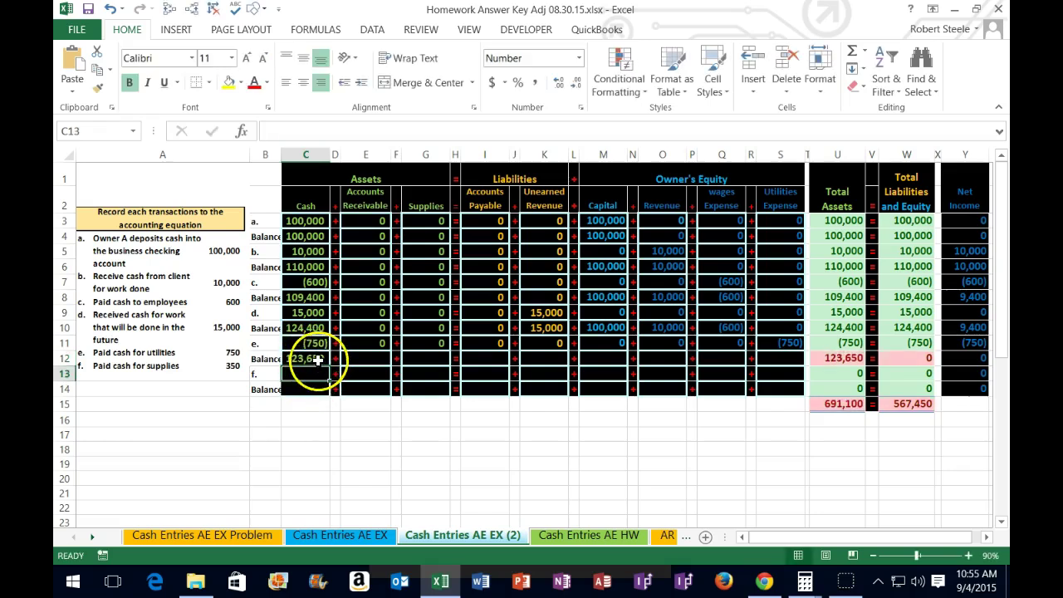
left_click(318, 359)
key("Delete")
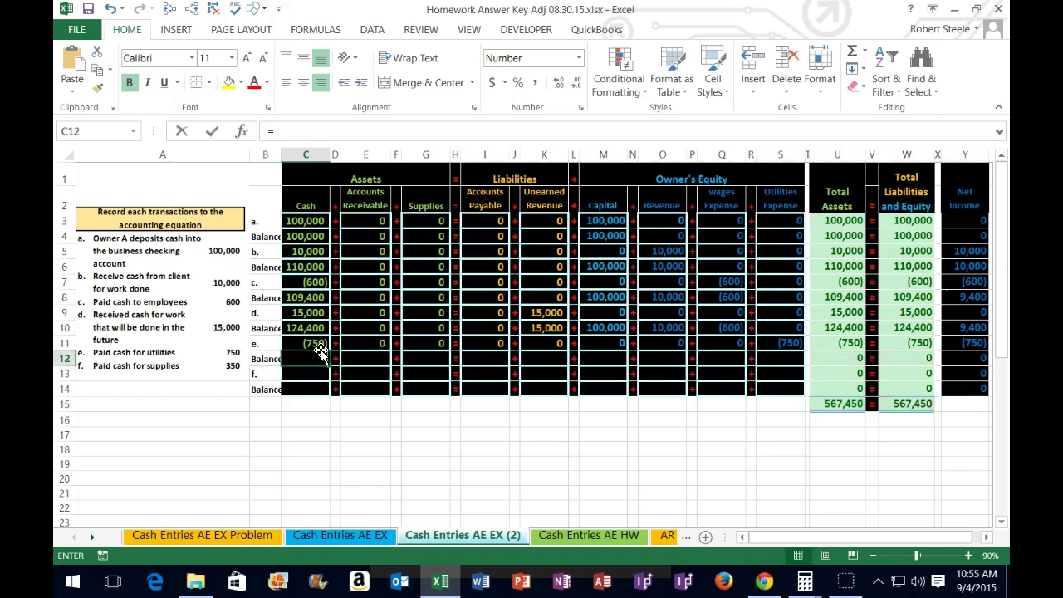
Step: Try subtracting the row 11 amount with =C10-C11 in Cash balance cell C12, and delete that formula
type("=")
left_click(309, 329)
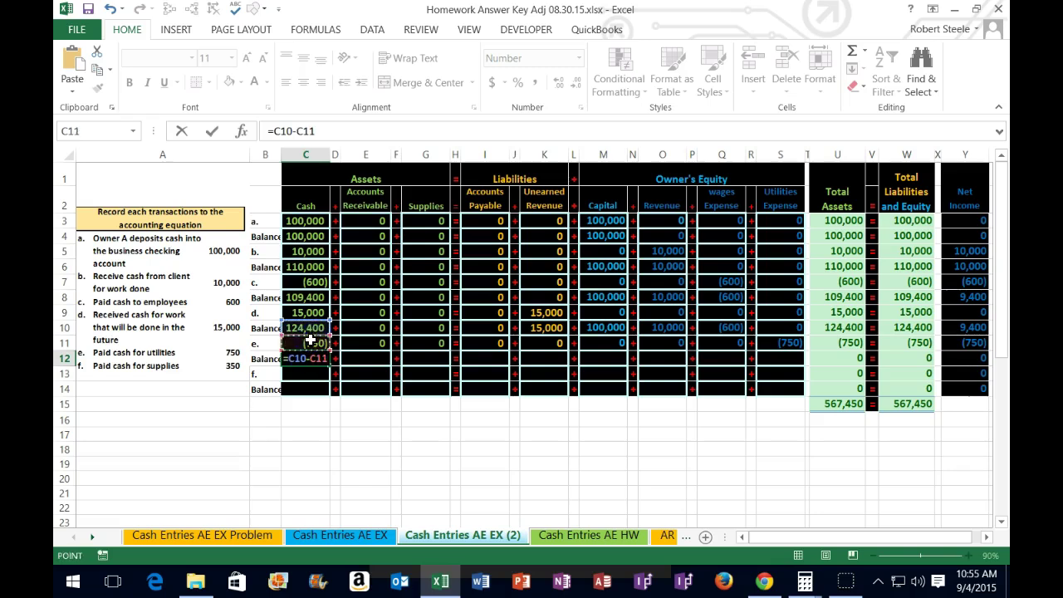
key("Return")
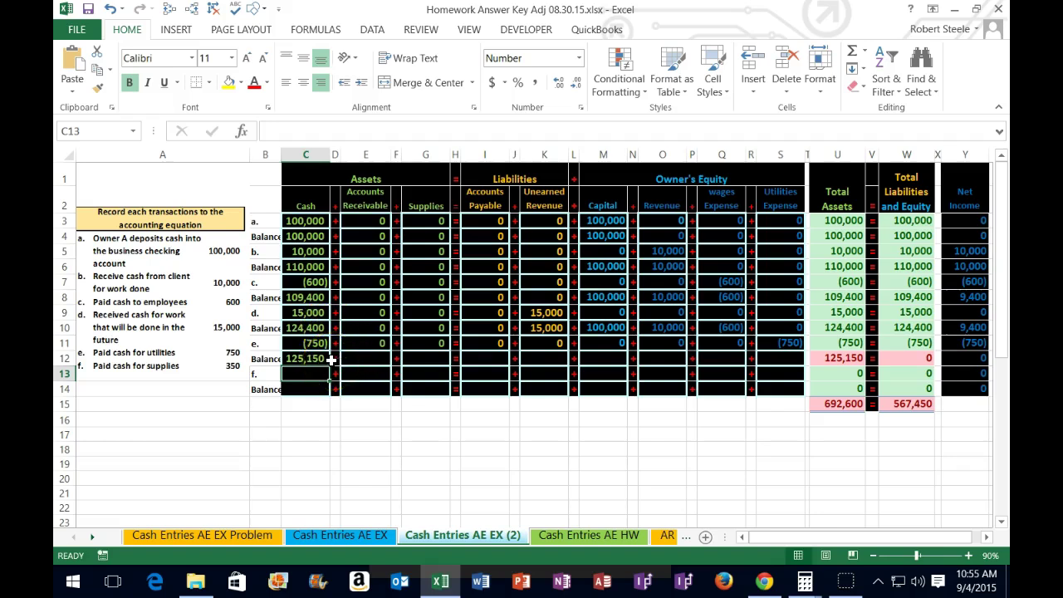
left_click(317, 357)
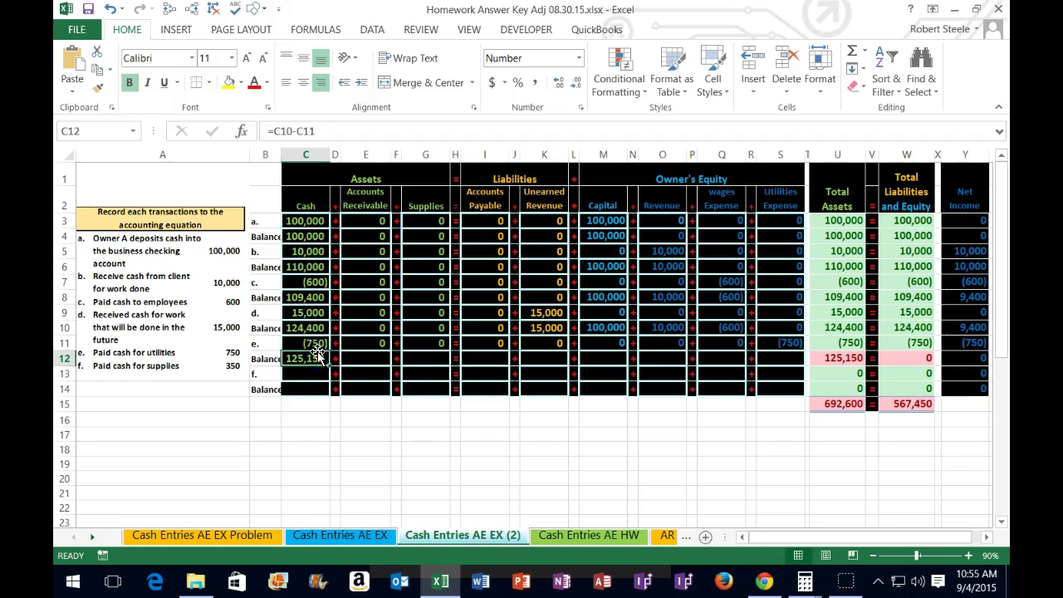
key("Delete")
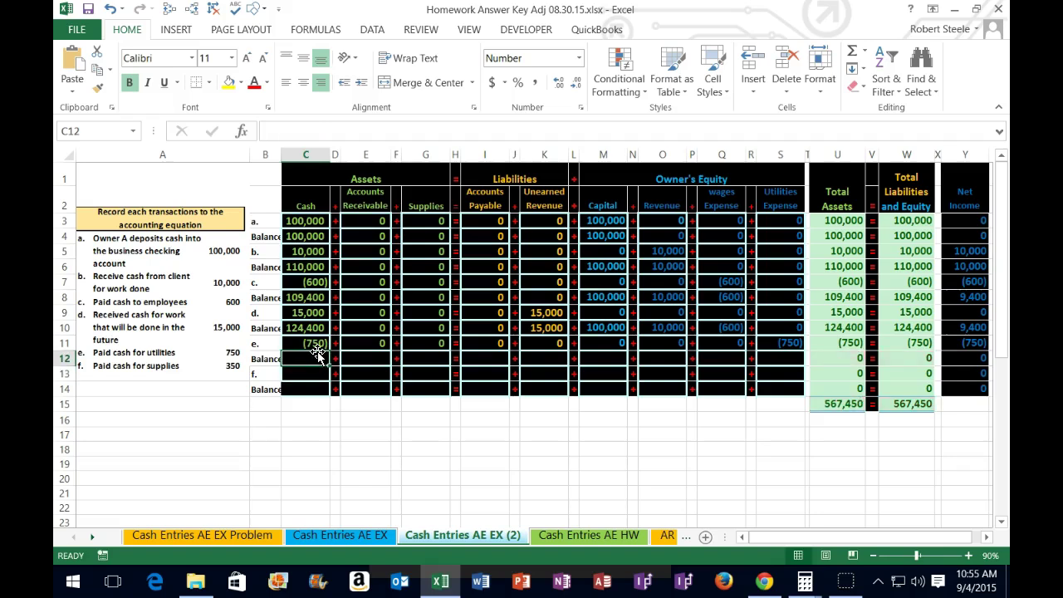
Step: Calculate the Cash balance after transaction e in cell C12 with the formula =C10+C11
type("=")
left_click(304, 328)
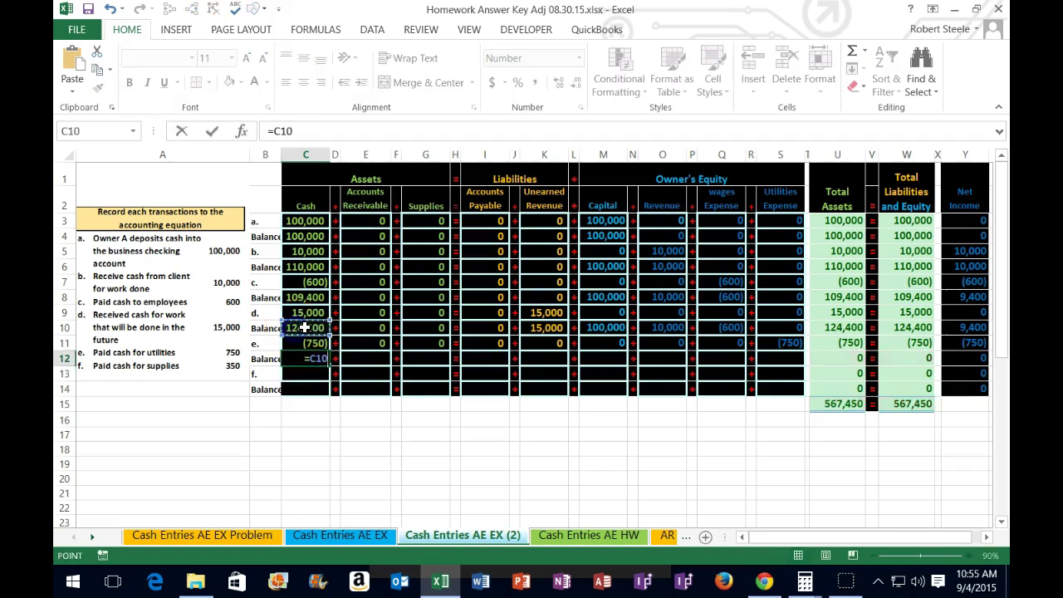
type("+")
left_click(301, 343)
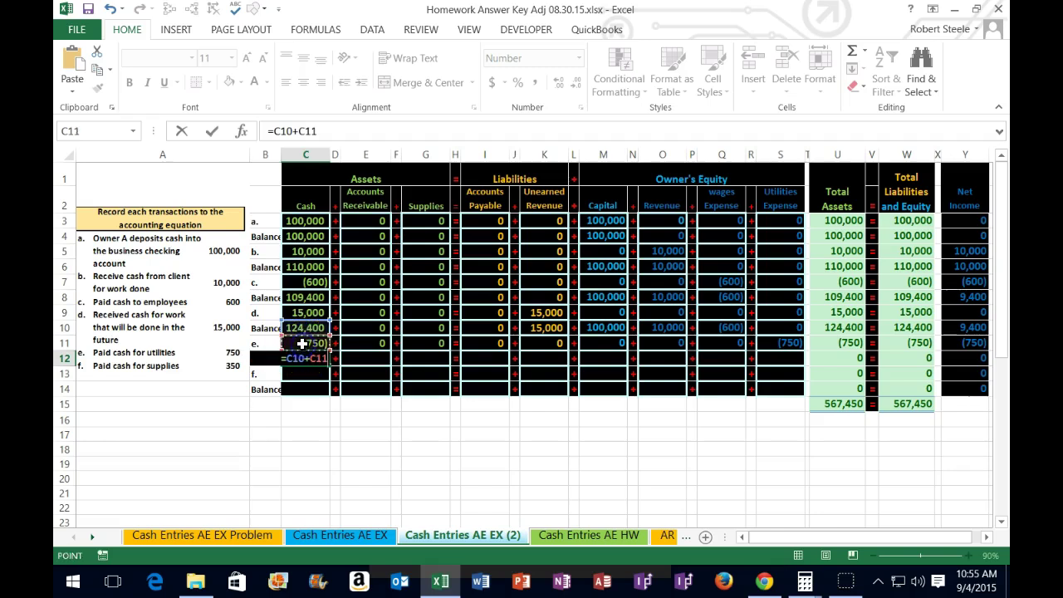
key("Return")
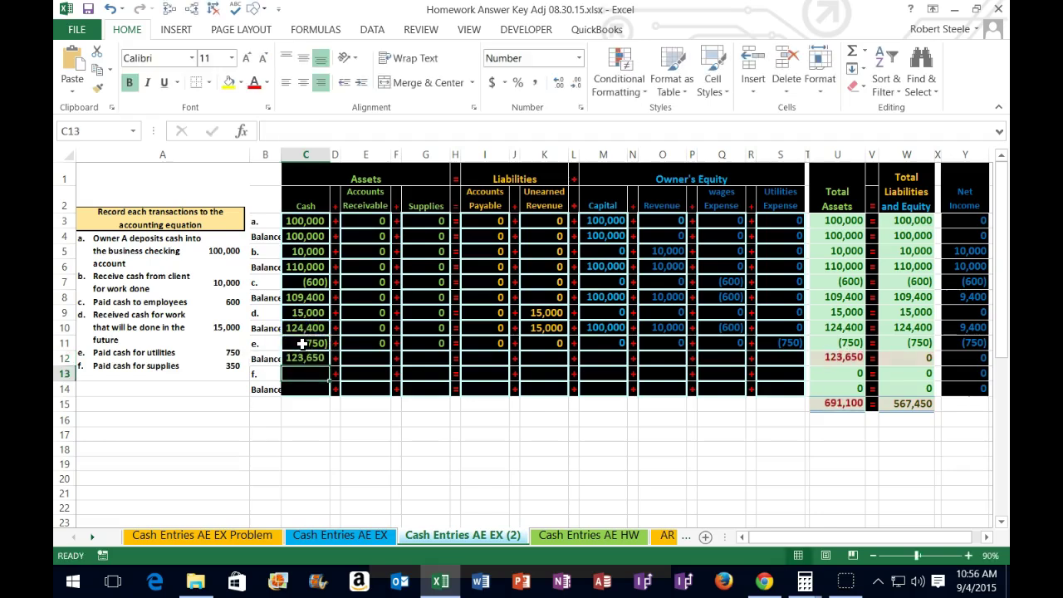
left_click(309, 360)
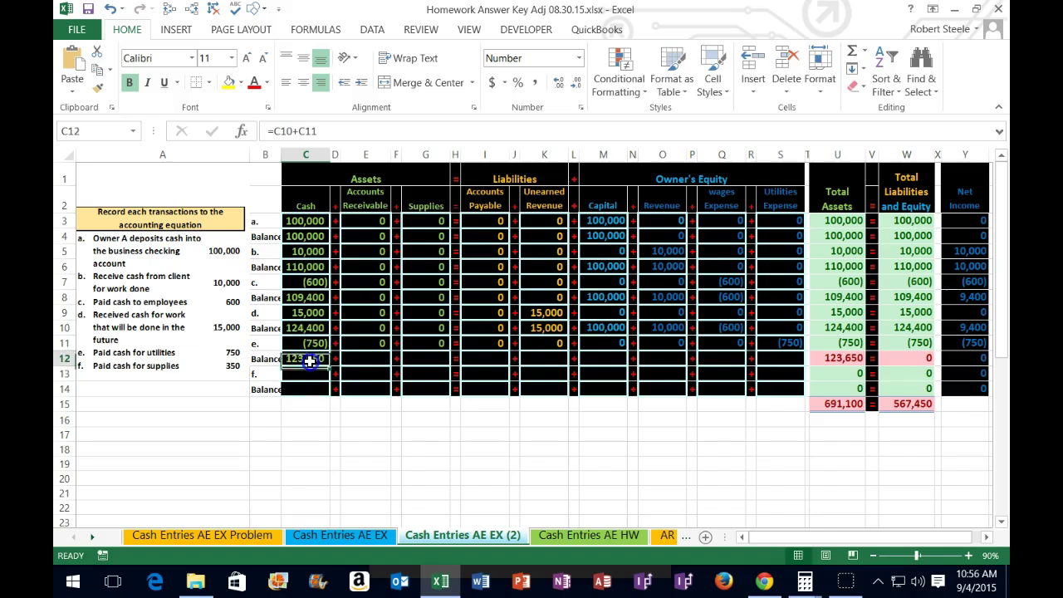
Step: Calculate the Accounts Receivable balance in cell E12 with the formula =E10+E11
left_click(370, 358)
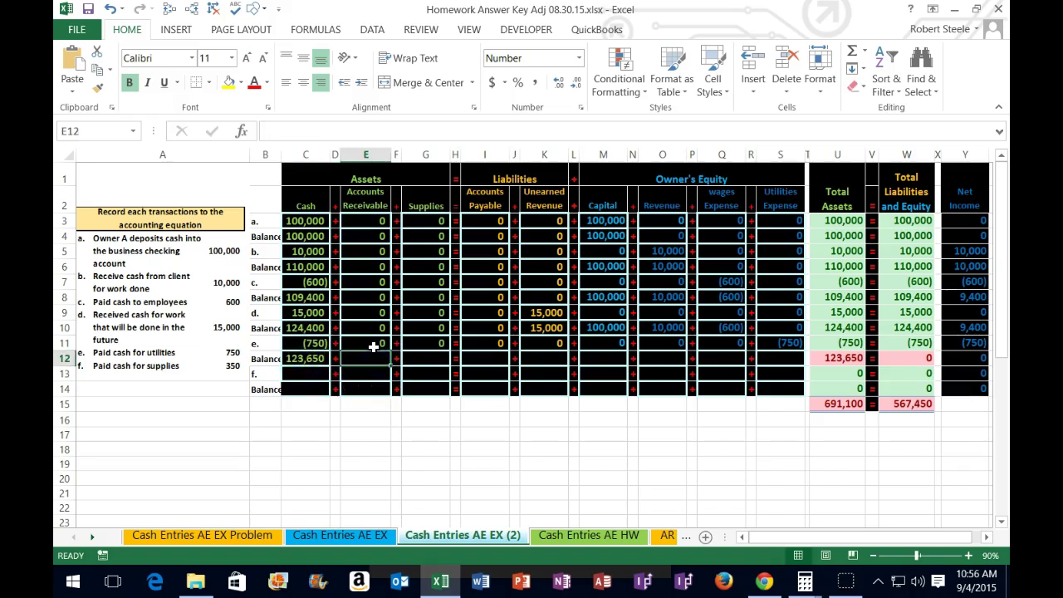
type("=")
left_click(358, 331)
type("+")
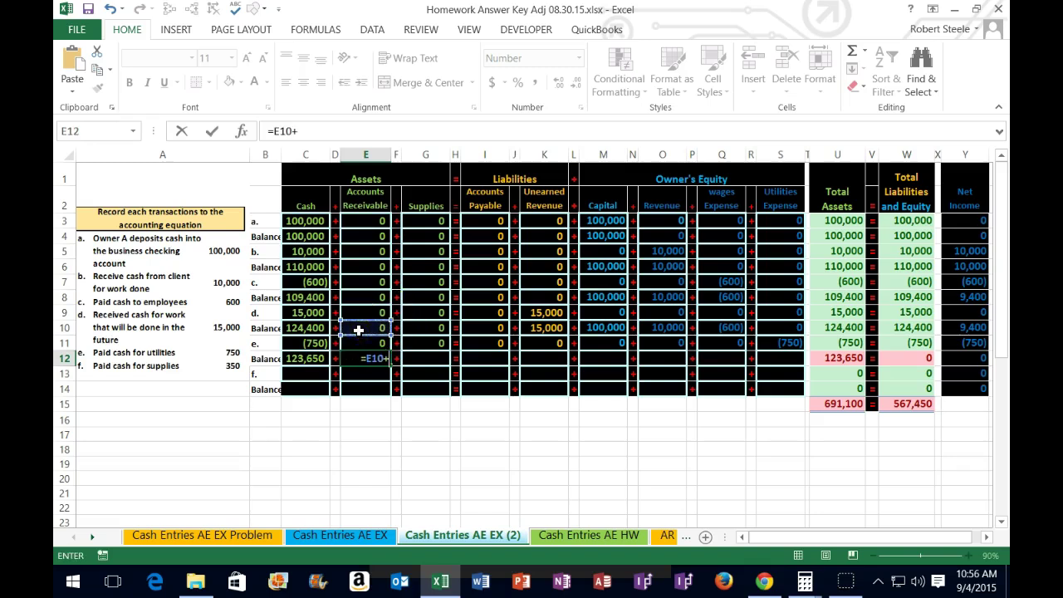
left_click(359, 346)
key("Tab")
key("Tab")
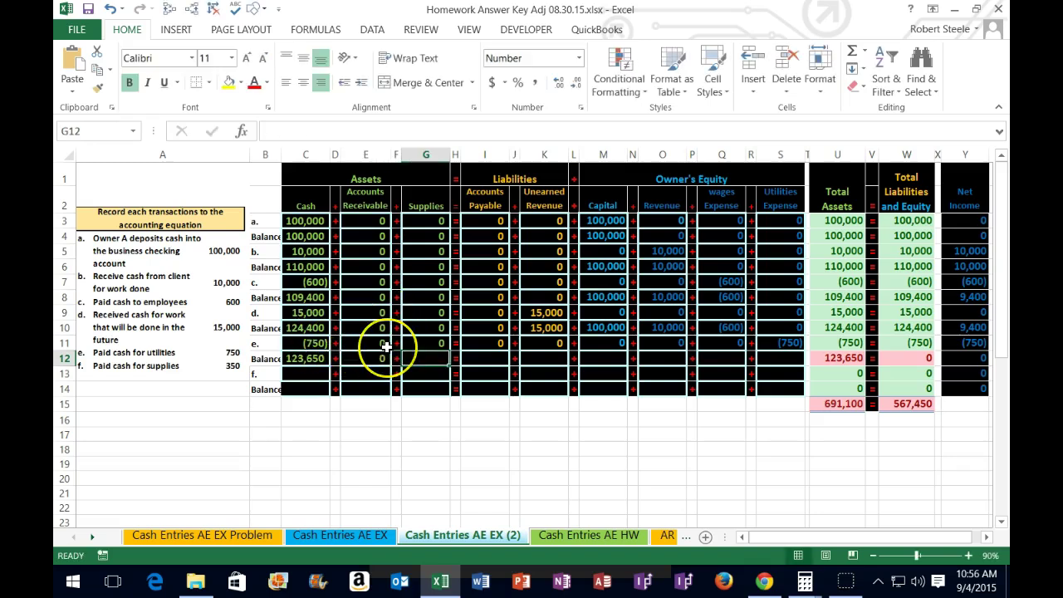
Step: Calculate the Supplies balance in cell G12 with the formula =G10+G11
type("=")
left_click(430, 327)
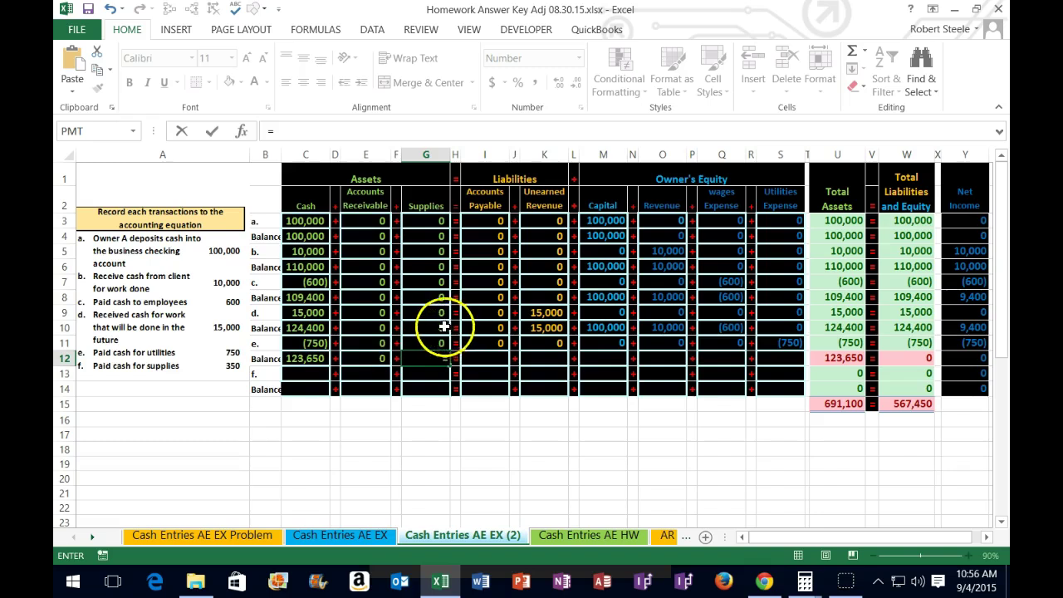
type("+")
left_click(424, 344)
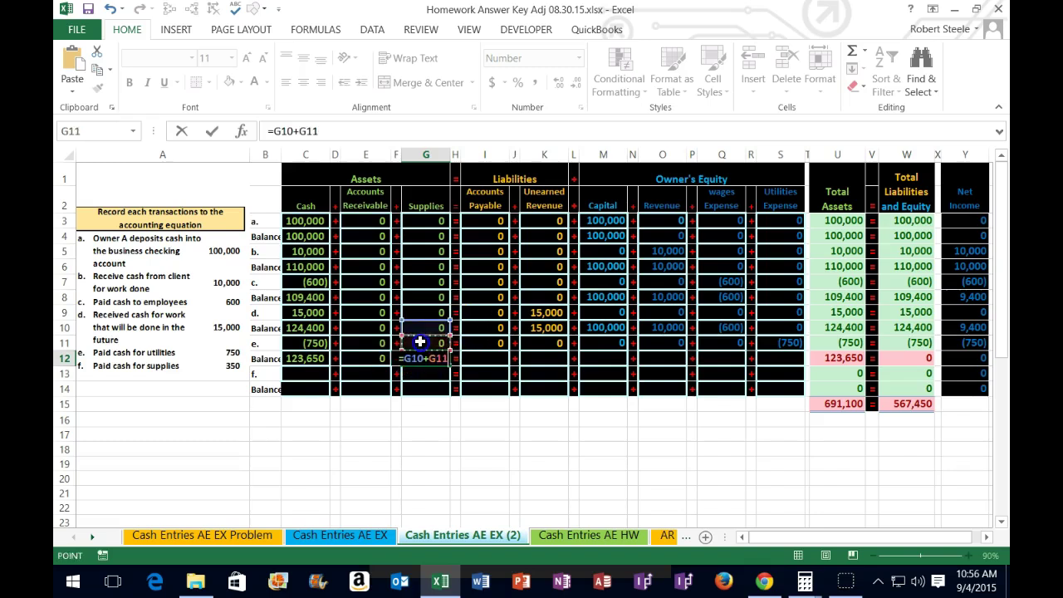
key("Tab")
key("Tab")
Step: Calculate the Accounts Payable balance in cell I12 with the formula =I10+I11
type("=")
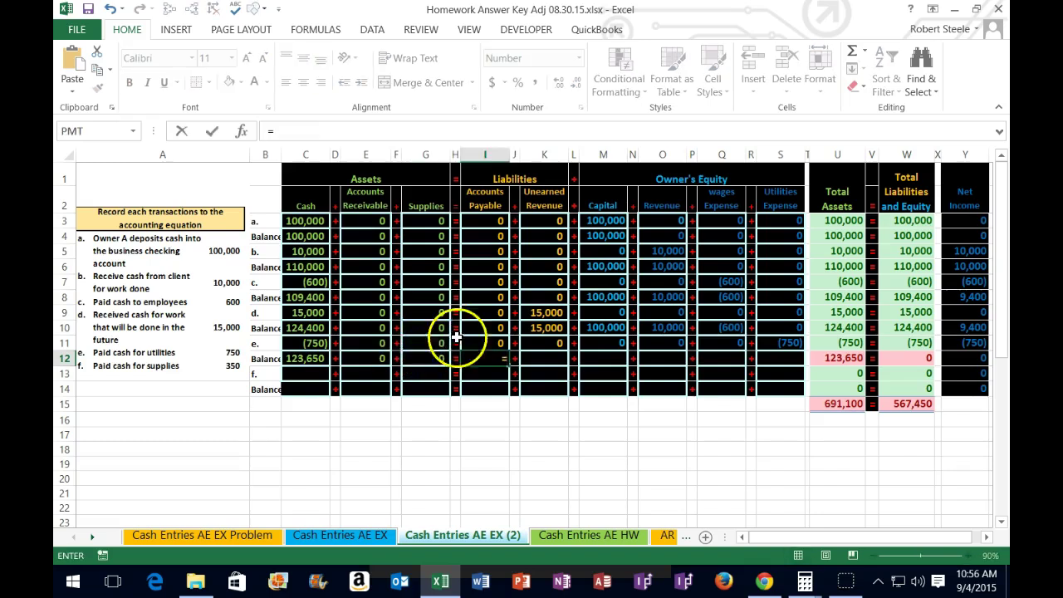
left_click(480, 326)
type("+")
left_click(487, 342)
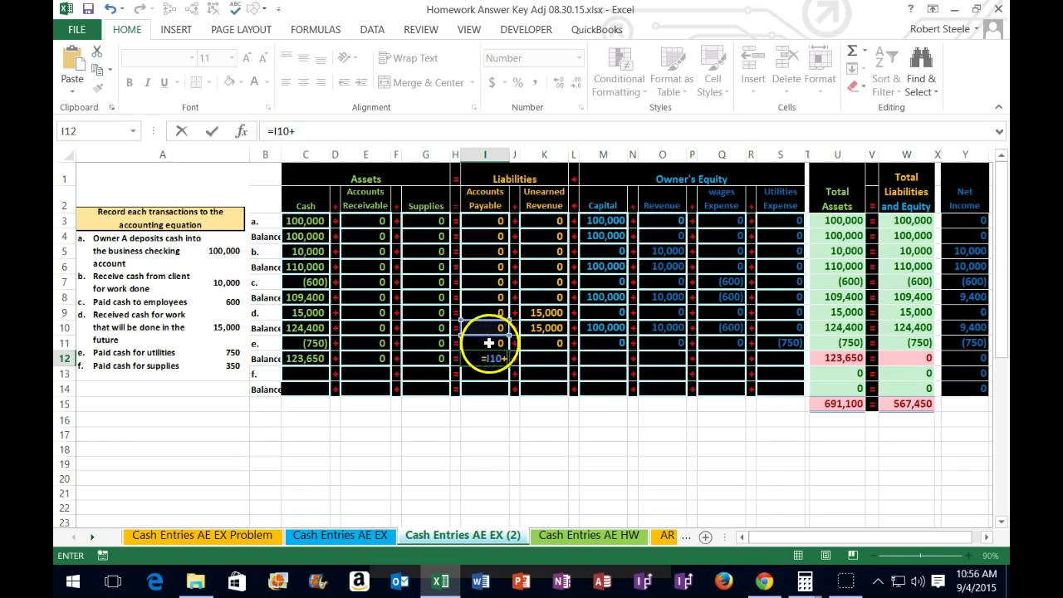
key("Tab")
key("Tab")
Step: Calculate the Unearned Revenue balance in cell K12 with the formula =K10+K11
type("=")
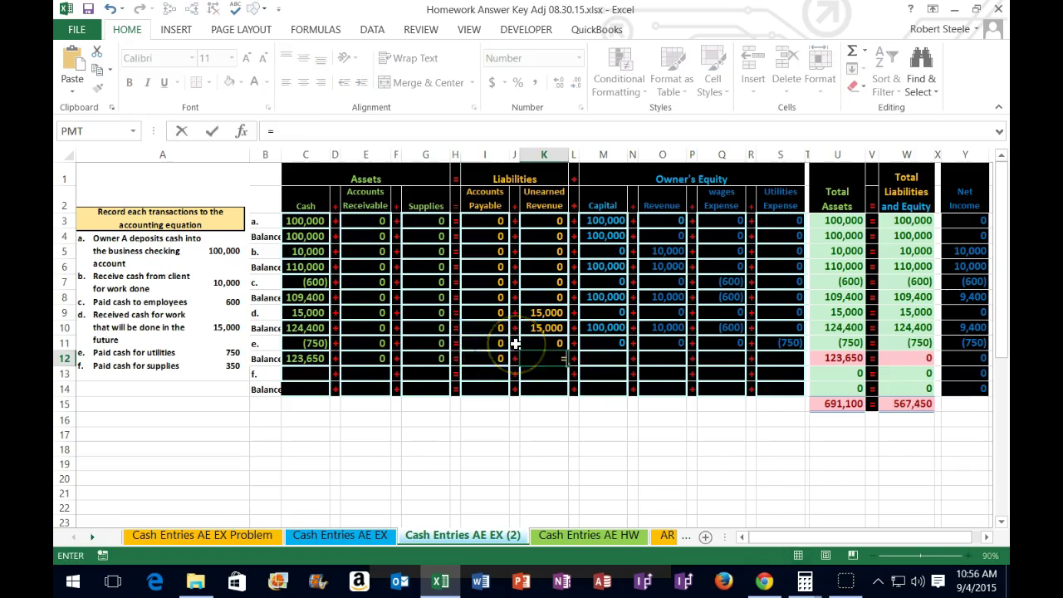
left_click(534, 325)
type("+")
left_click(541, 342)
key("Tab")
key("Tab")
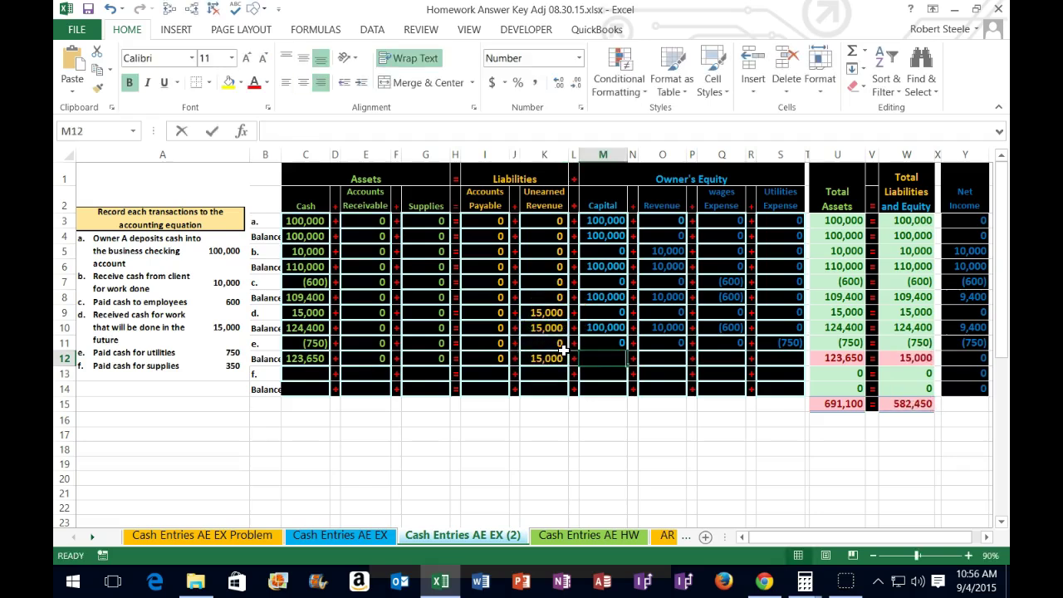
Step: Calculate the Capital balance in cell M12 with the formula =M10+M11
type("=")
left_click(589, 329)
type("+")
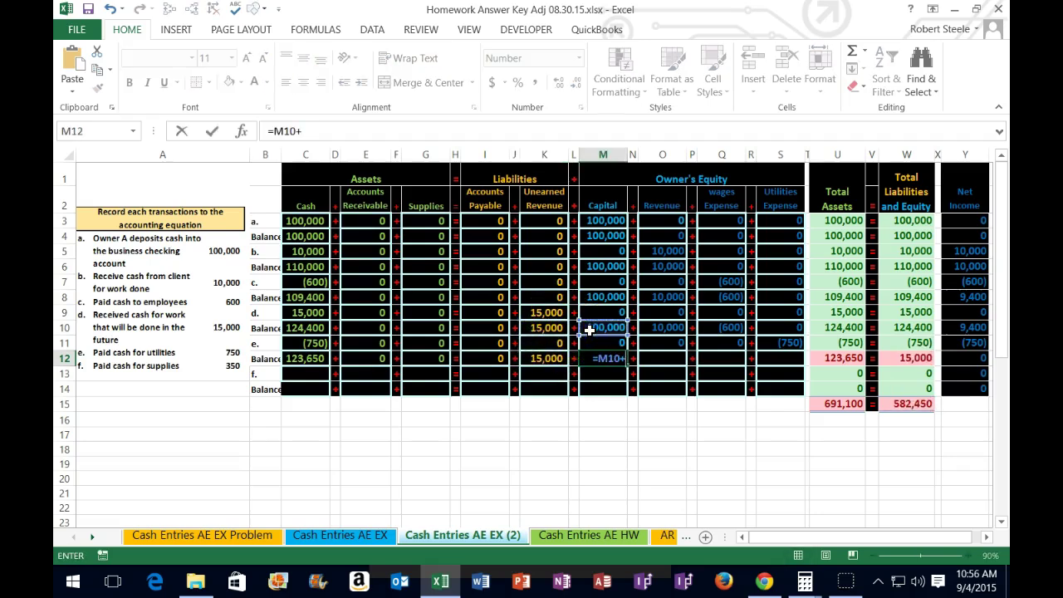
left_click(612, 341)
key("Tab")
key("Tab")
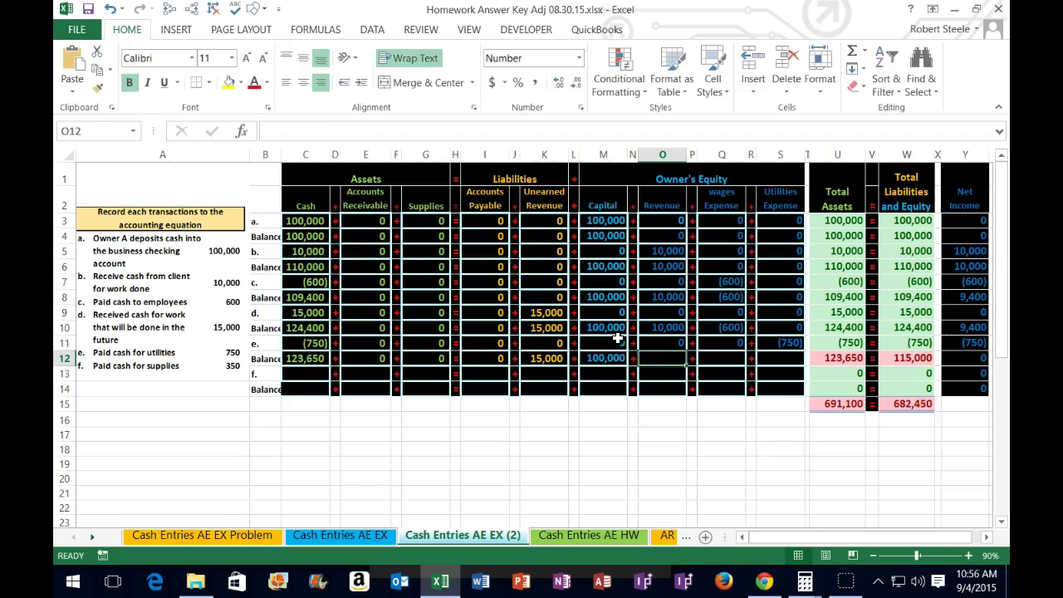
Step: Calculate the Revenue balance in cell O12 with the formula =O10+O11
type("=")
left_click(639, 323)
type("+")
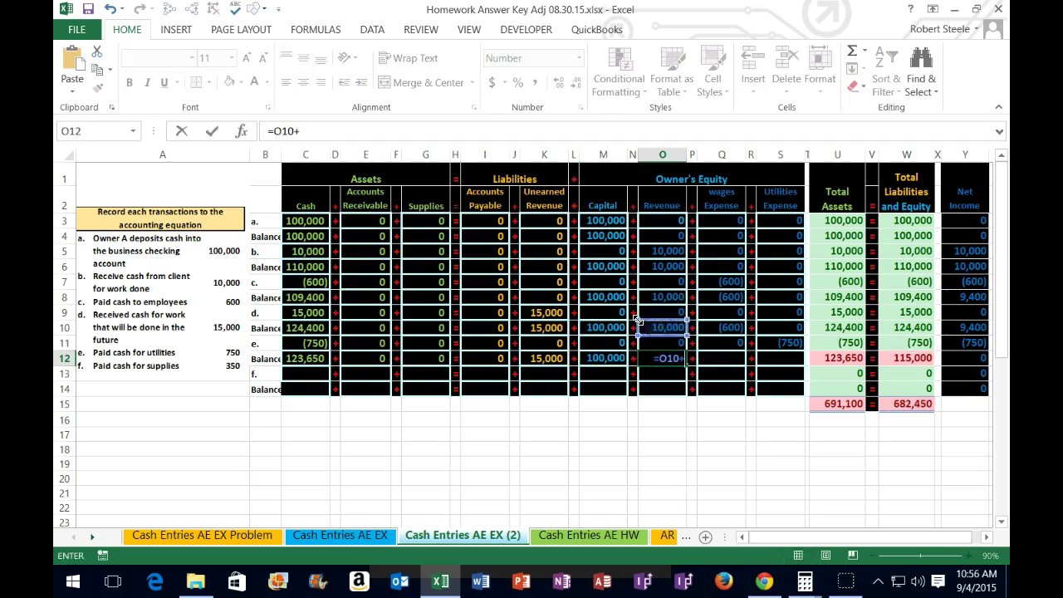
left_click(666, 341)
key("Tab")
key("Tab")
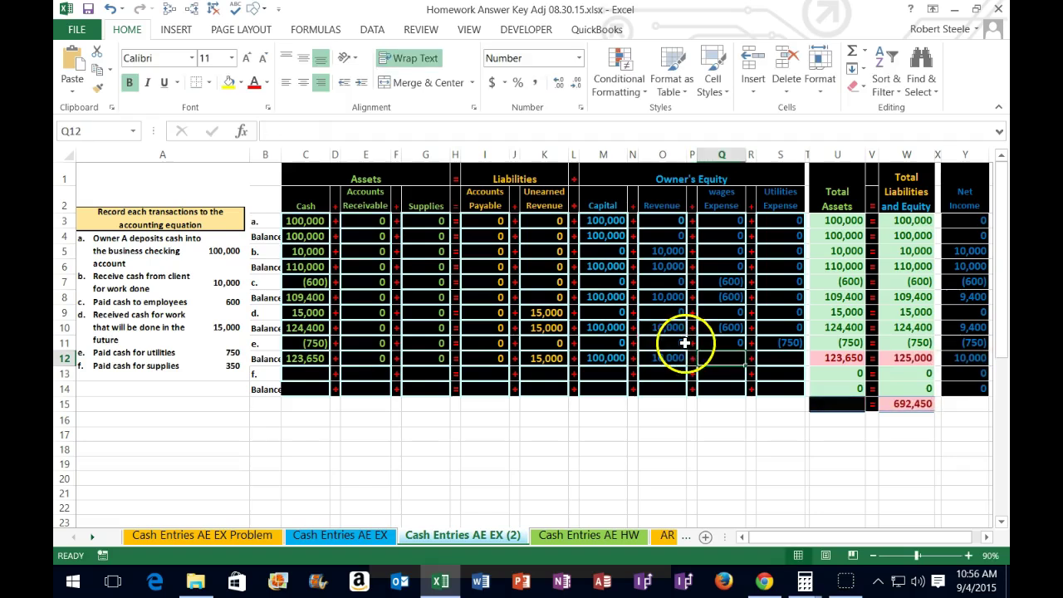
Step: Calculate the Wages Expense balance in cell Q12 with the formula =Q10+Q11
type("=")
left_click(707, 325)
type("+")
left_click(717, 337)
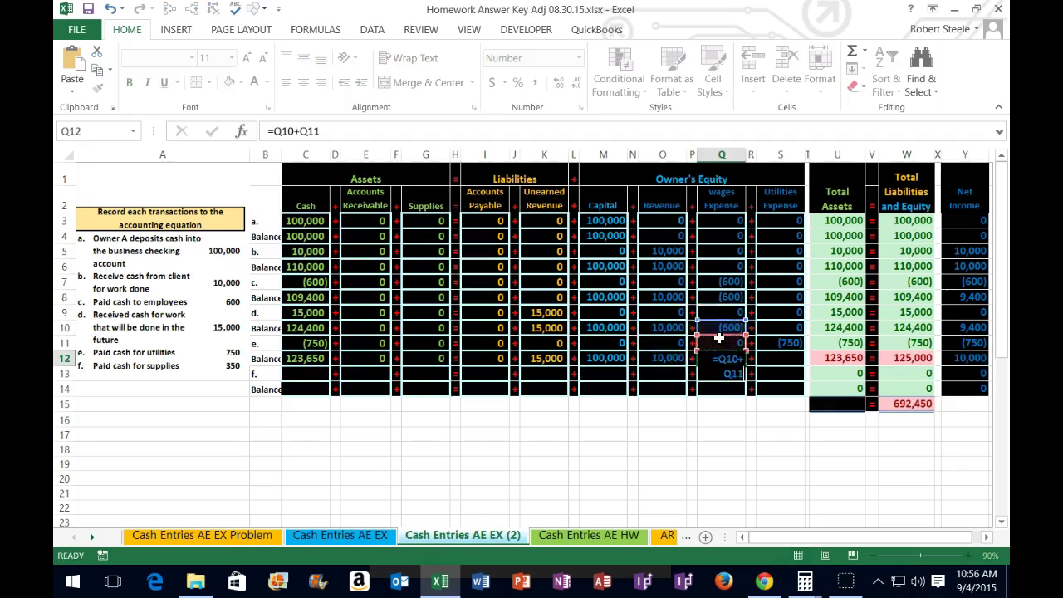
key("Tab")
key("Tab")
Step: Calculate the Utilities Expense balance in cell S12 with the formula =S10+S11
type("=")
left_click(778, 330)
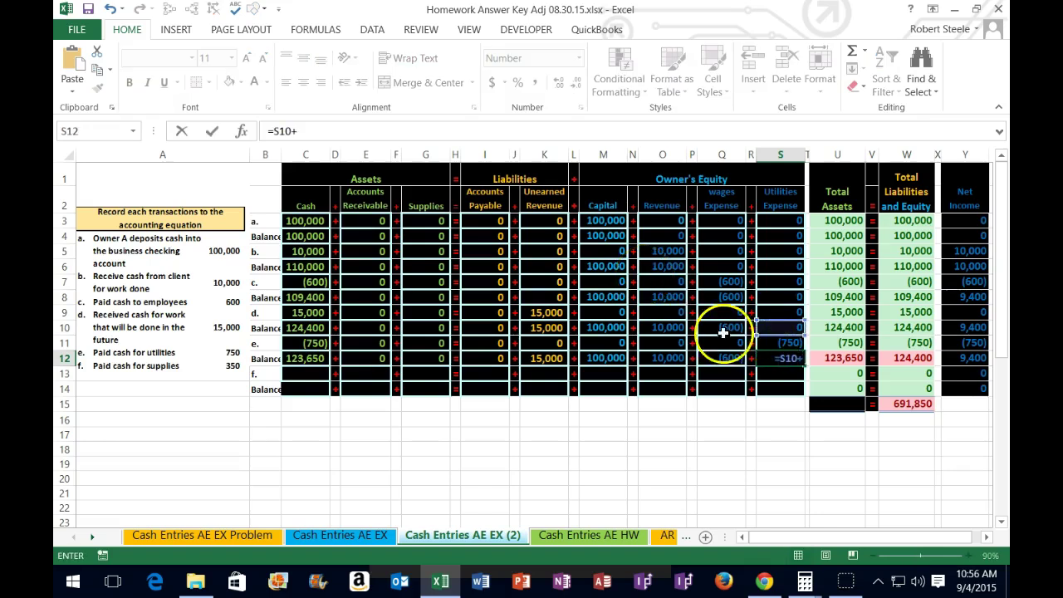
type("+")
left_click(794, 342)
key("Return")
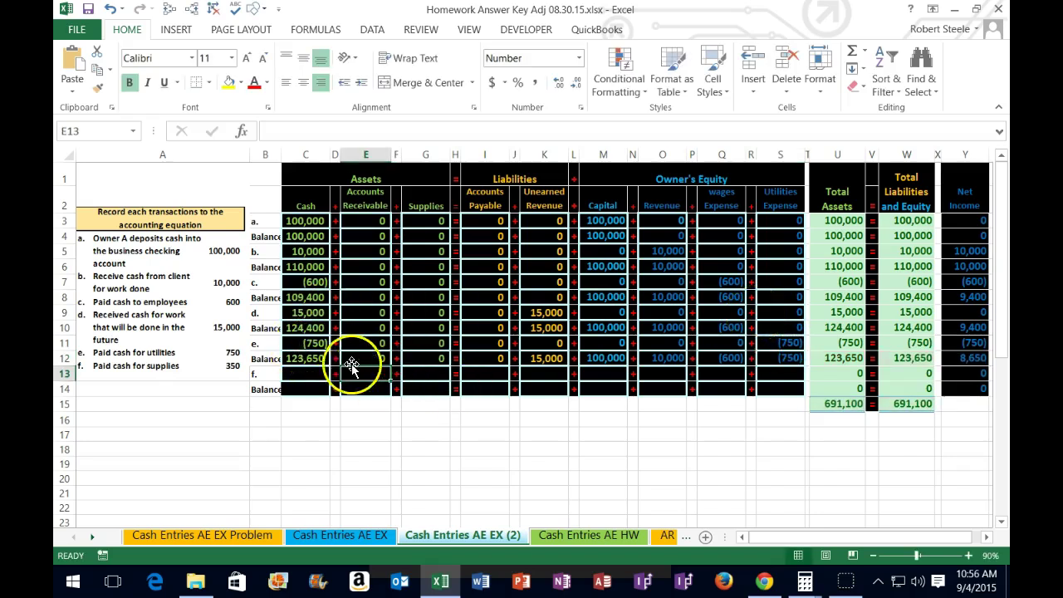
Step: Compare the sum of the row 12 asset balances with the sum of the liabilities and owner's equity balances
left_click_drag(305, 359, 452, 364)
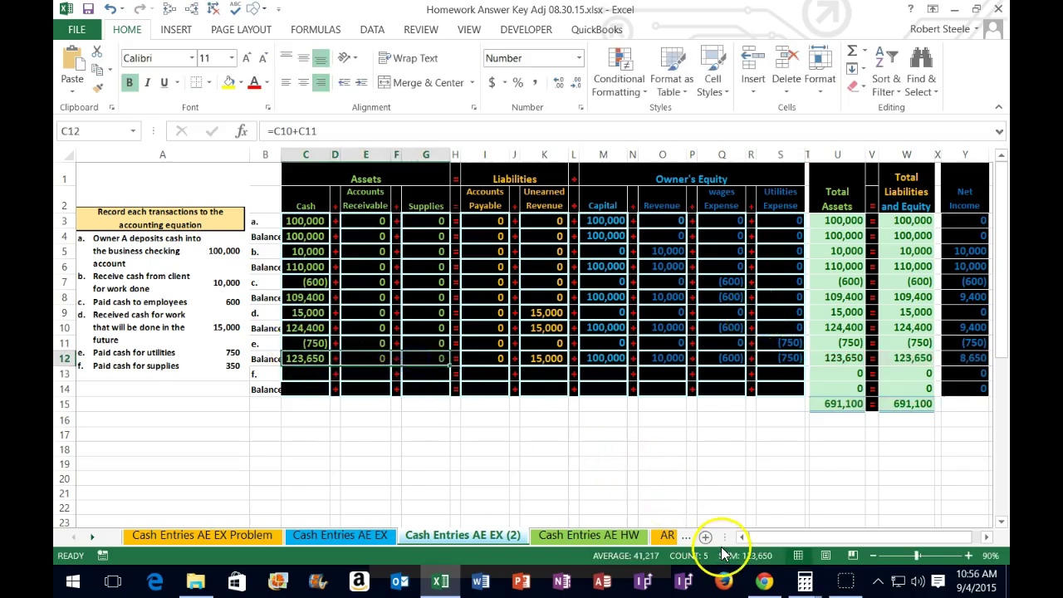
left_click(493, 358)
left_click_drag(497, 358, 766, 358)
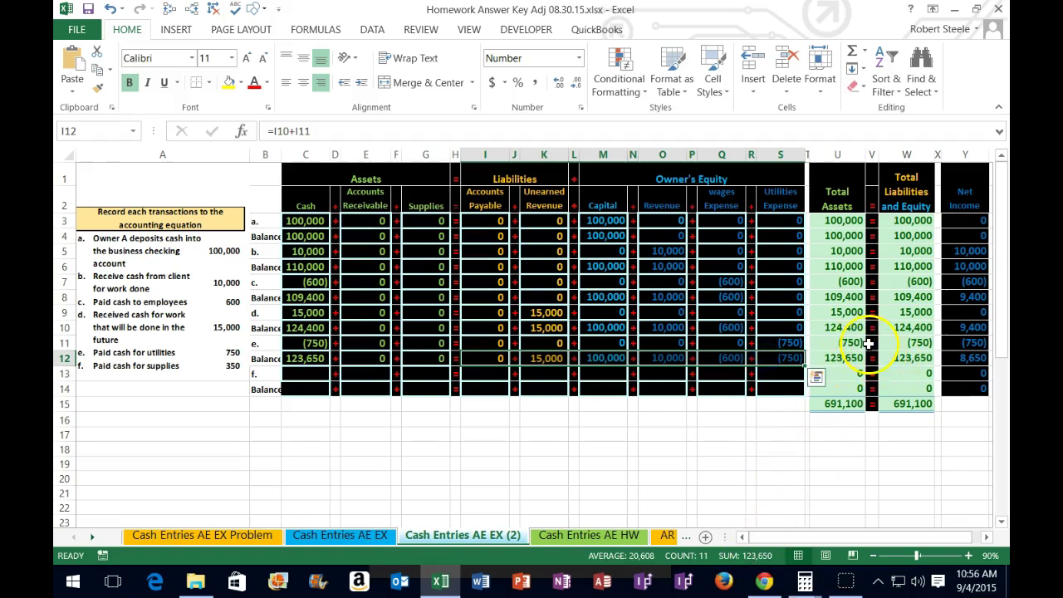
Step: Examine the net income of transaction e and the account balances in row 12
left_click(948, 345)
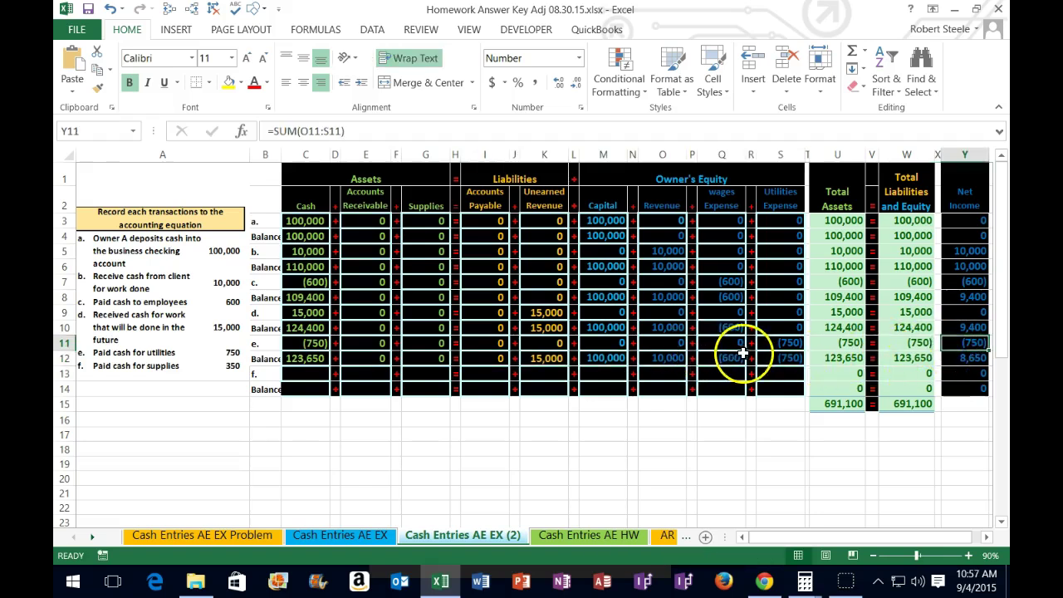
left_click(306, 358)
left_click_drag(267, 359, 766, 384)
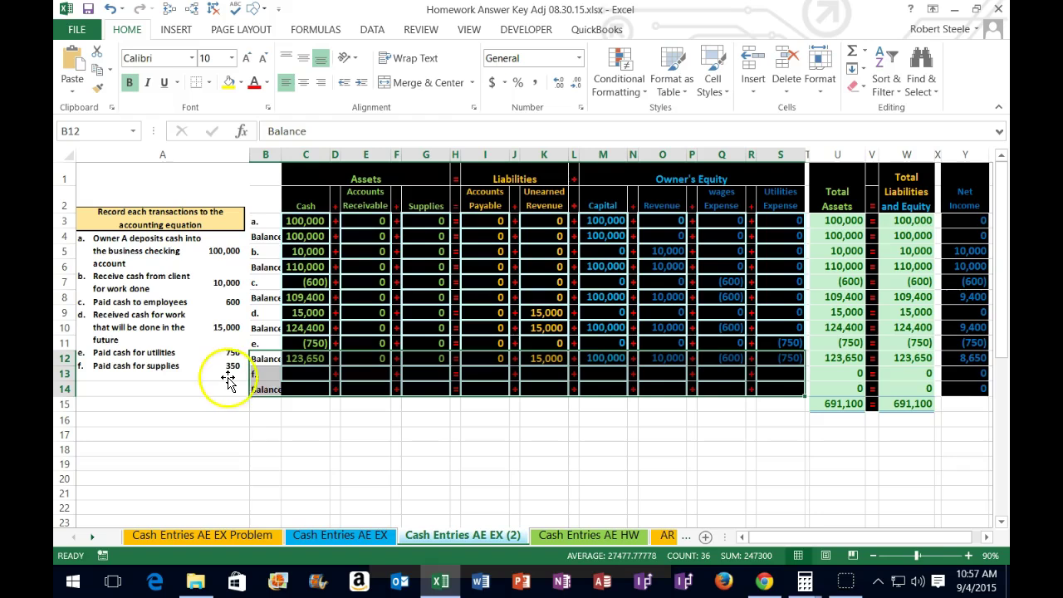
Step: Record transaction f by entering -350 under Cash in C13 and 350 under Supplies in G13
left_click(299, 375)
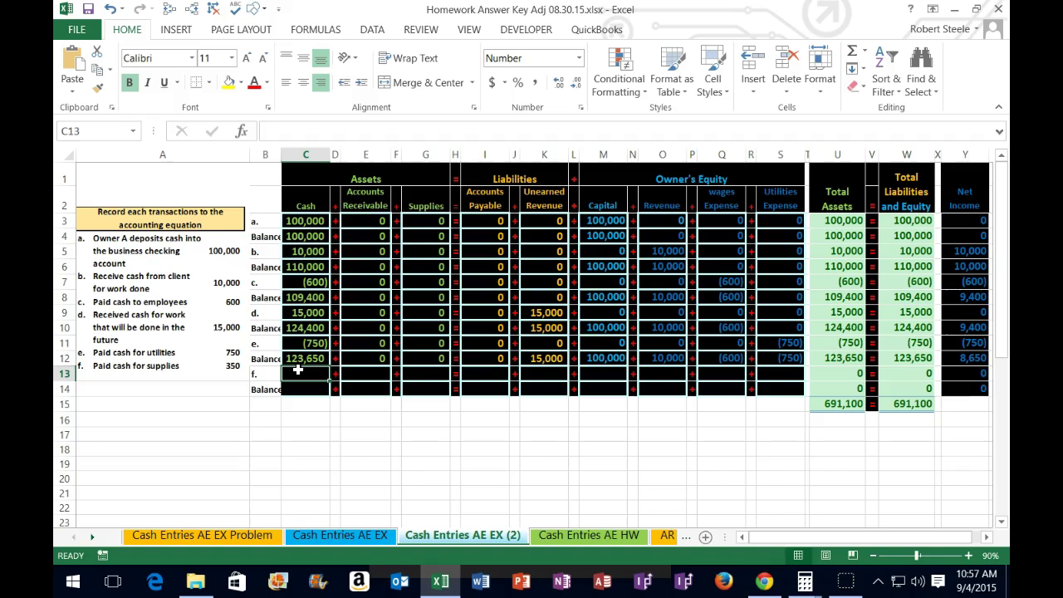
type("-")
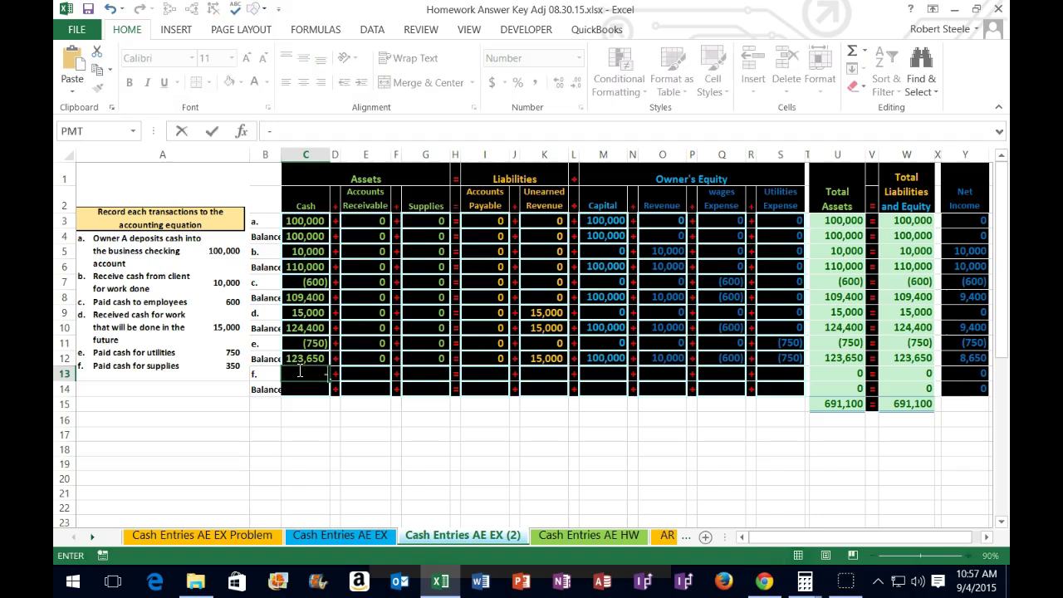
type("350")
key("Return")
left_click(299, 373)
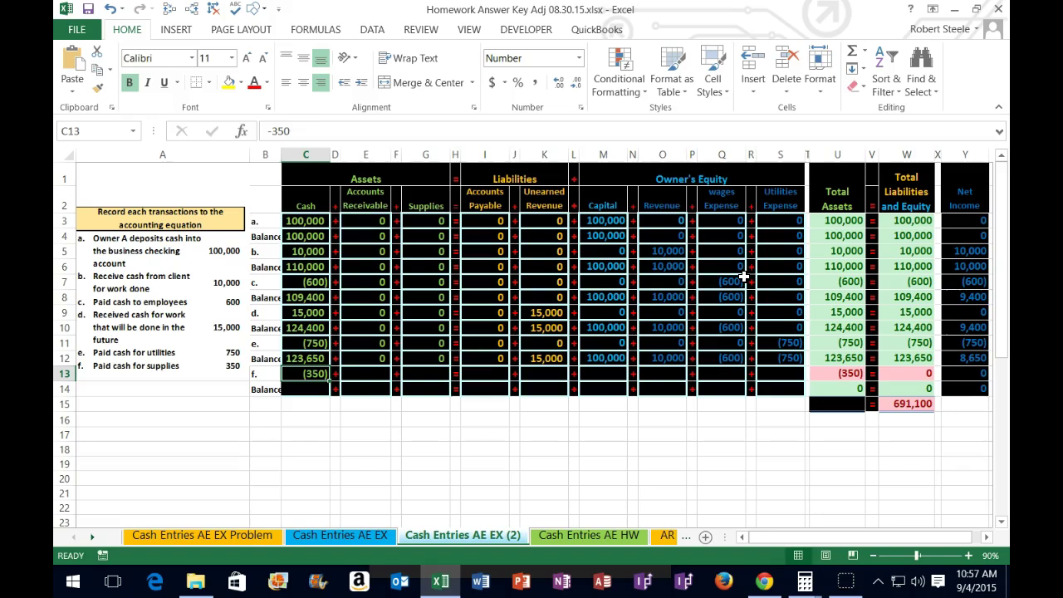
left_click(427, 373)
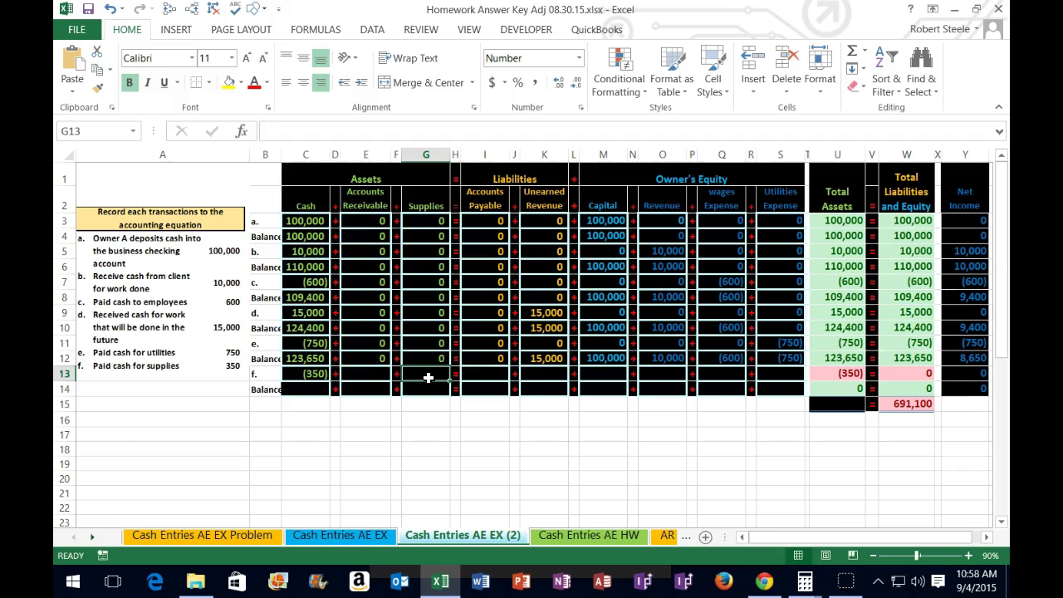
type("350")
key("Return")
Step: Enter 0 for transaction f under Accounts Receivable, Accounts Payable and Unearned Revenue in cells E13, I13 and K13
key("Left")
key("Left")
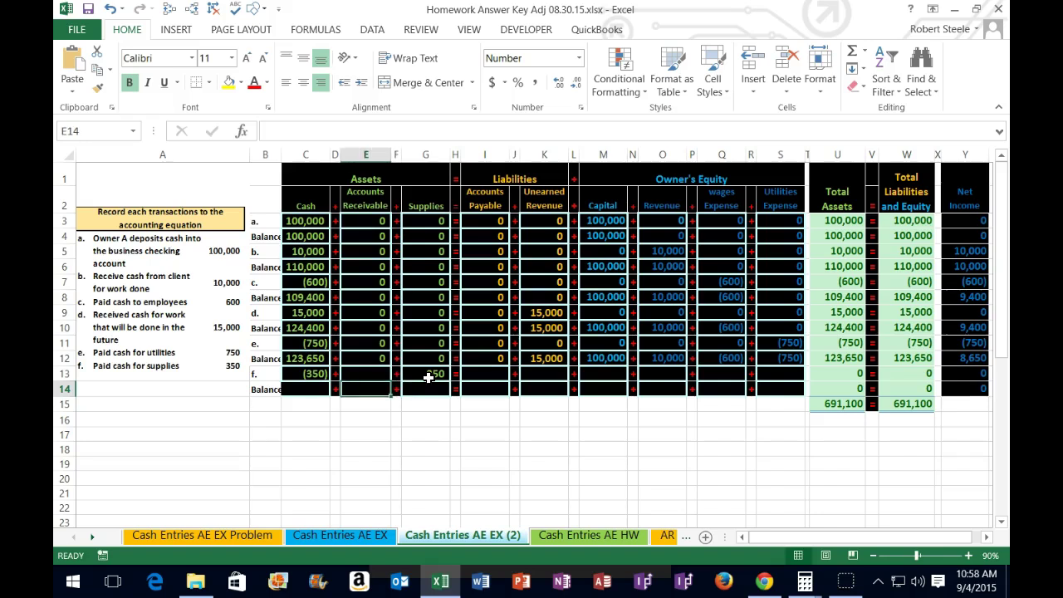
key("Up")
type("0")
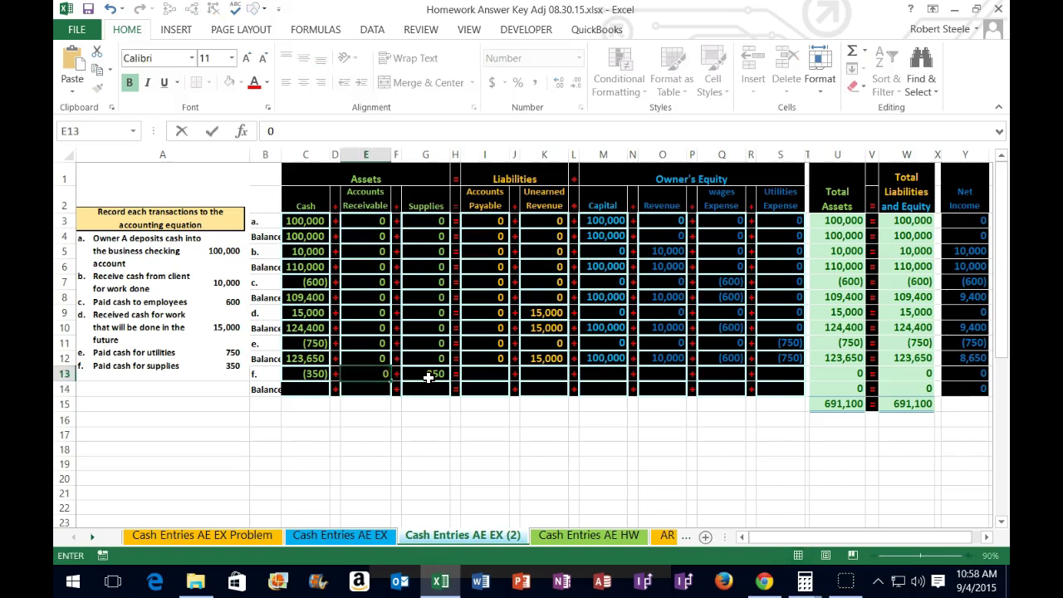
key("Right")
key("Right")
key("Right")
key("Right")
type("0")
key("Right")
key("Right")
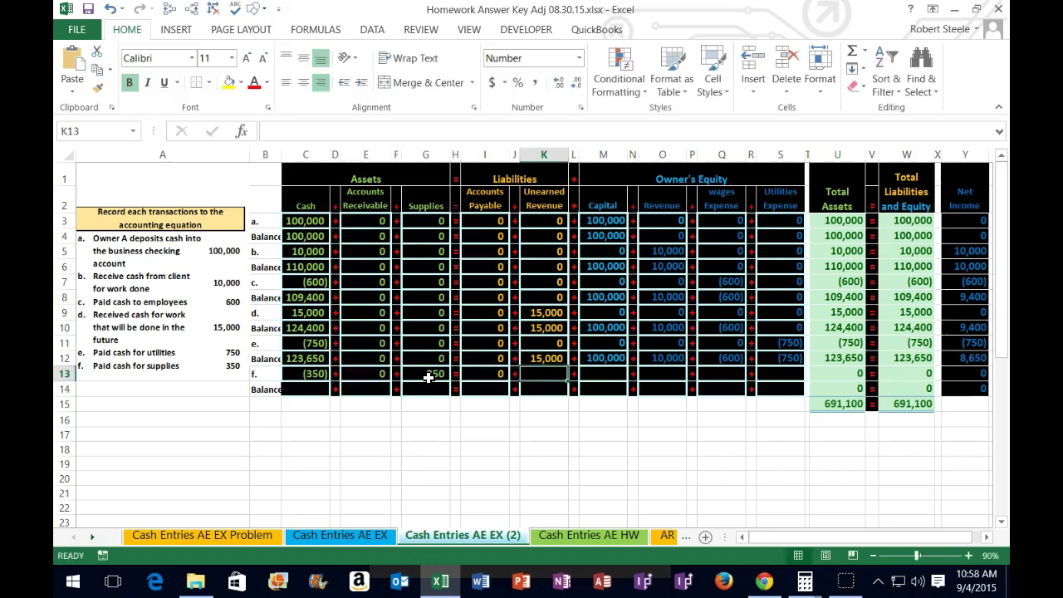
key("Right")
key("Right")
Step: Enter 0 for transaction f in the owner's equity accounts, cells M13, O13, Q13 and S13
type("0")
key("Right")
key("Right")
type("0")
key("Right")
key("Right")
type("0")
key("Right")
key("Right")
type("0")
left_click(378, 386)
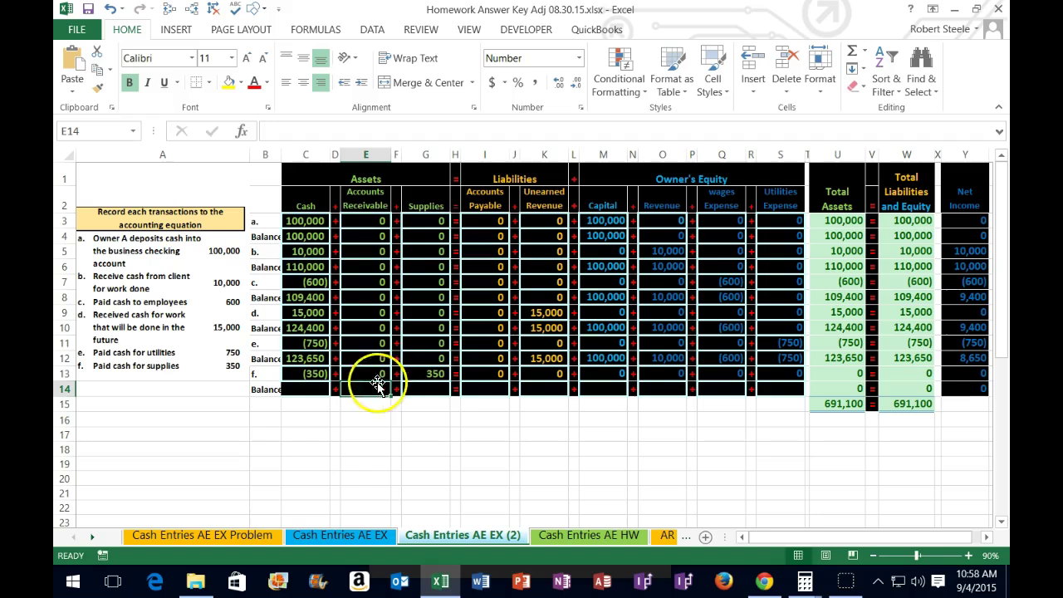
Step: Open Calculator, compute 123650 minus 350 to check the new Cash balance, and return to the Excel worksheet
left_click(314, 388)
key("XF86Calculator")
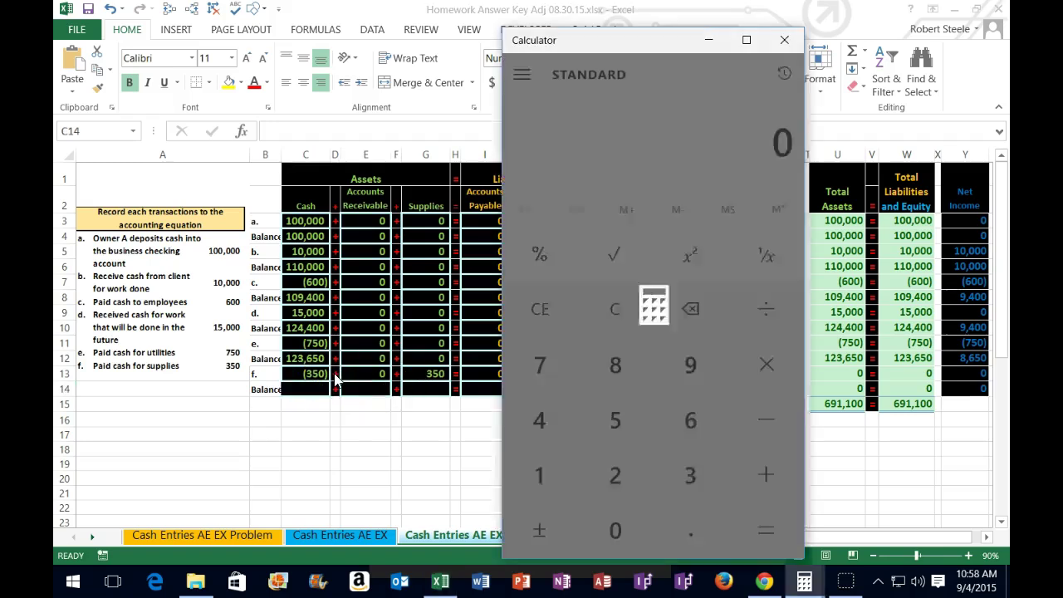
left_click_drag(612, 47, 486, 48)
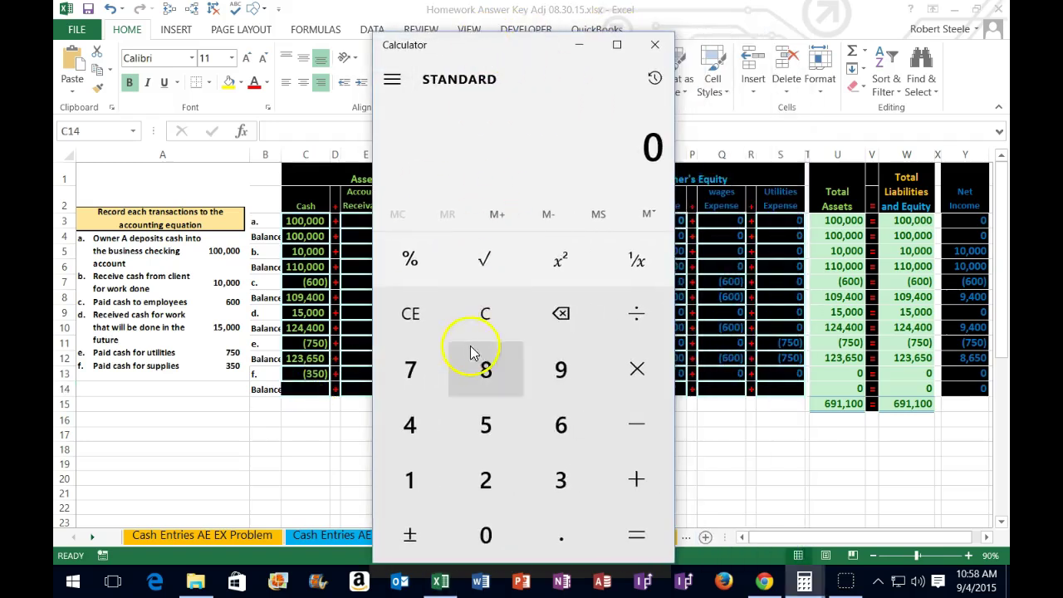
type("123650")
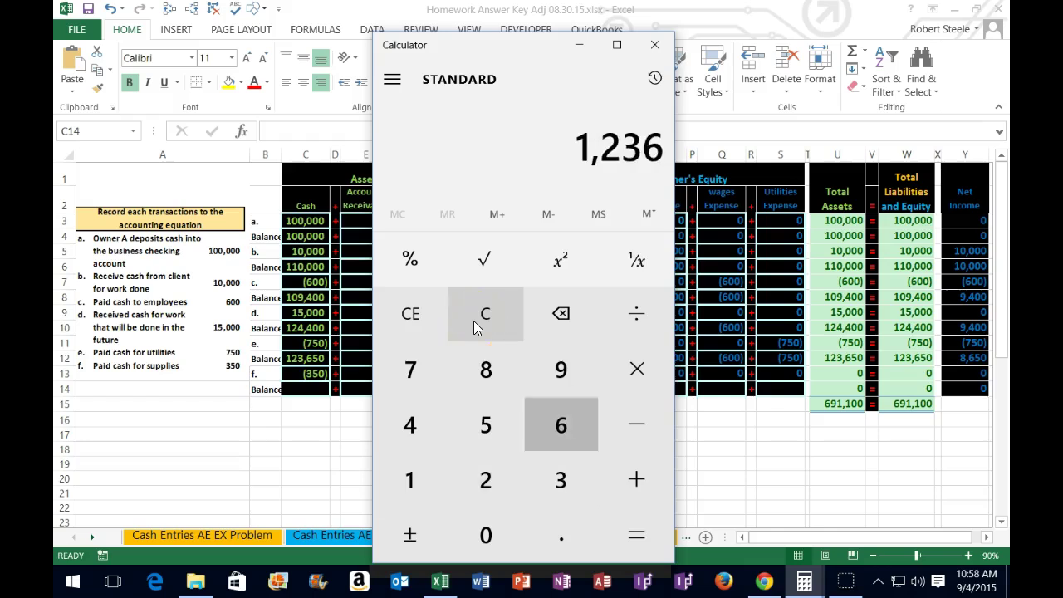
type("350")
key("Return")
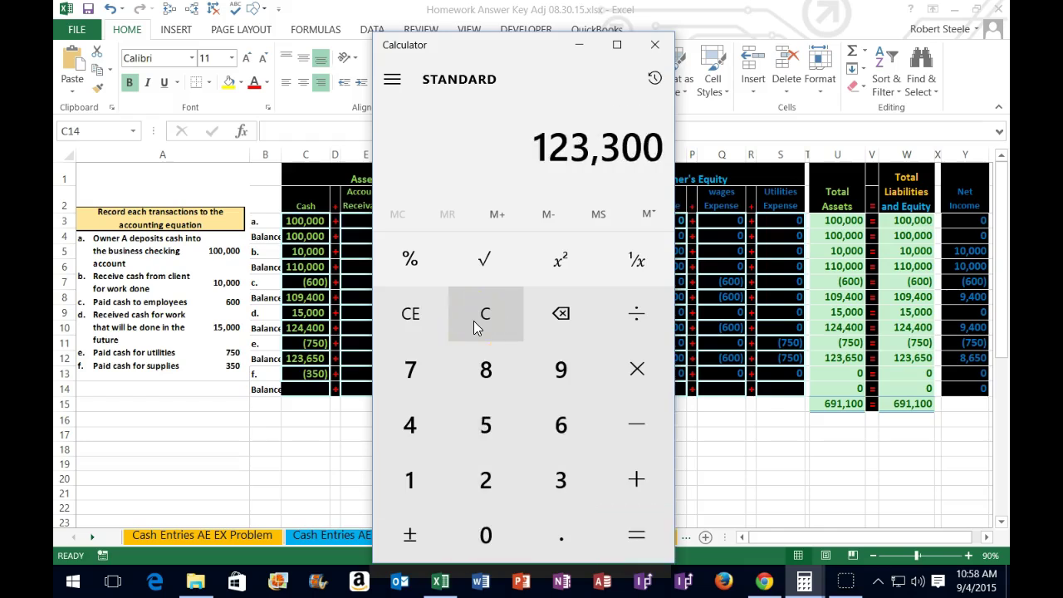
left_click(279, 309)
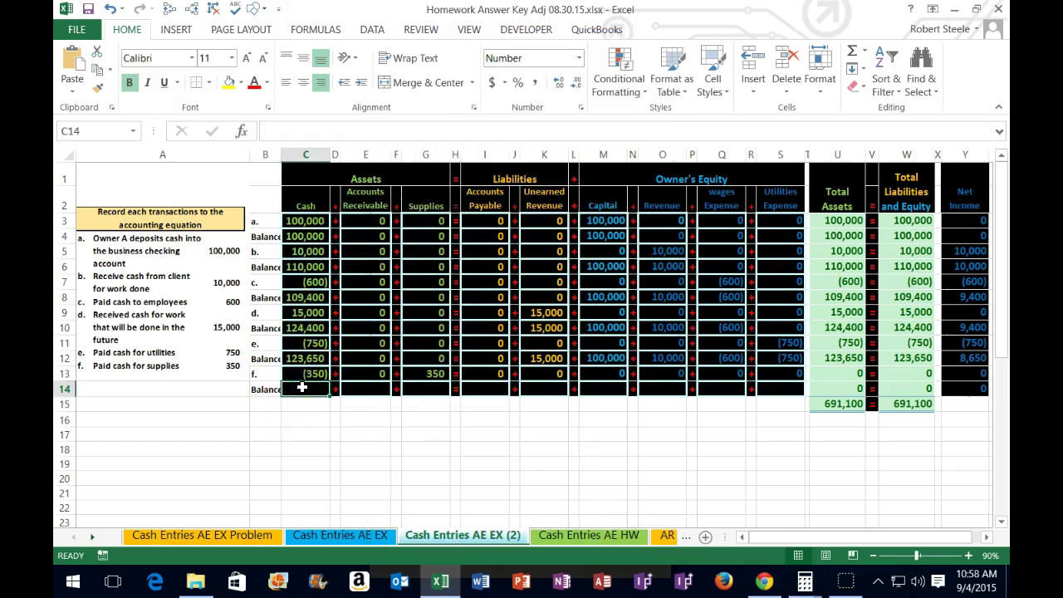
Step: Calculate the Cash balance in cell C14 with the formula =C12+C13
type("=")
left_click(303, 359)
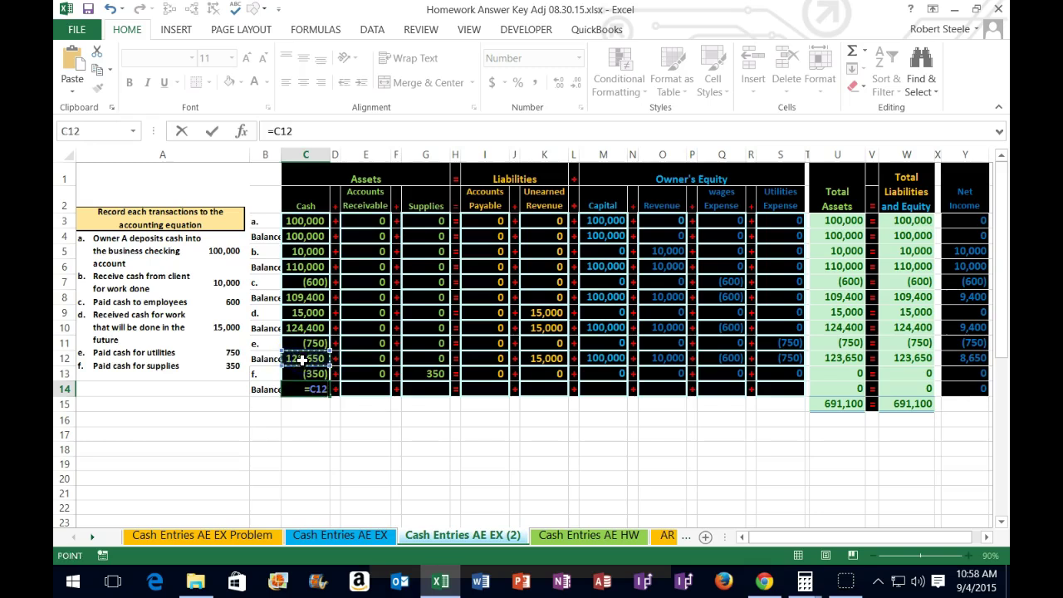
type("+")
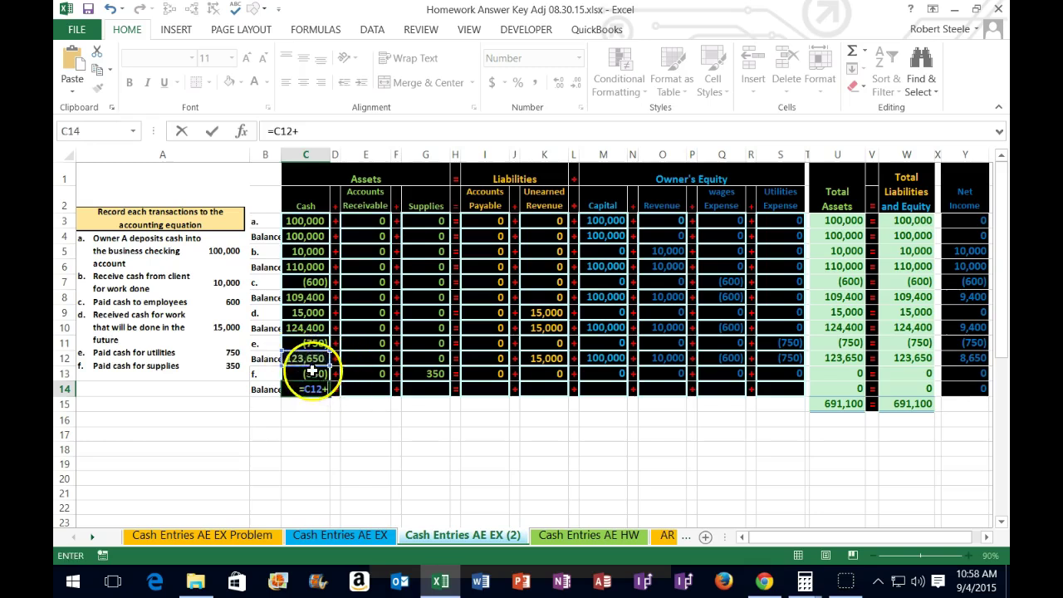
left_click(313, 373)
key("Return")
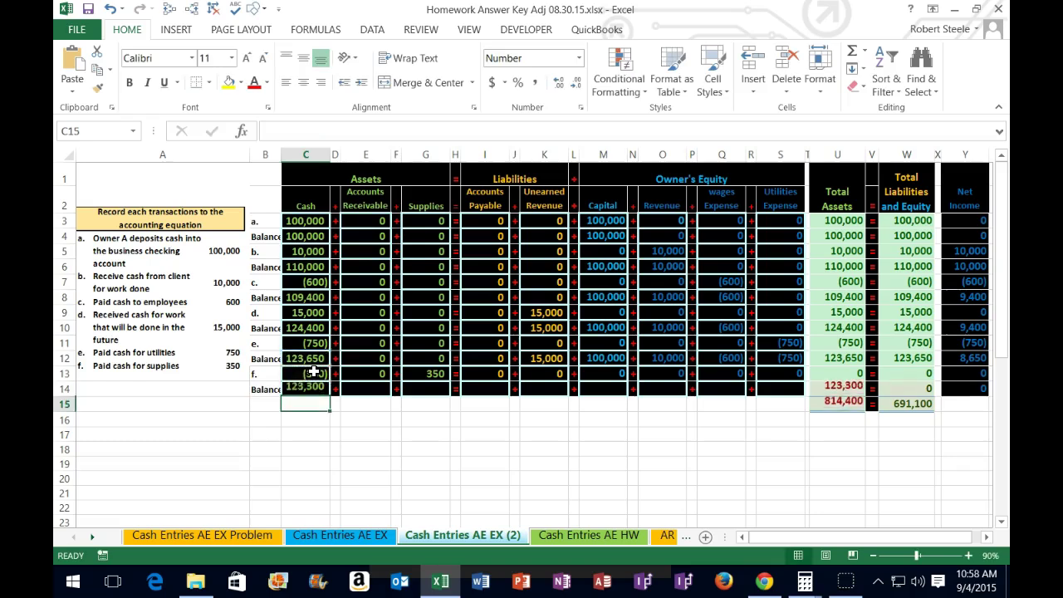
left_click(319, 413)
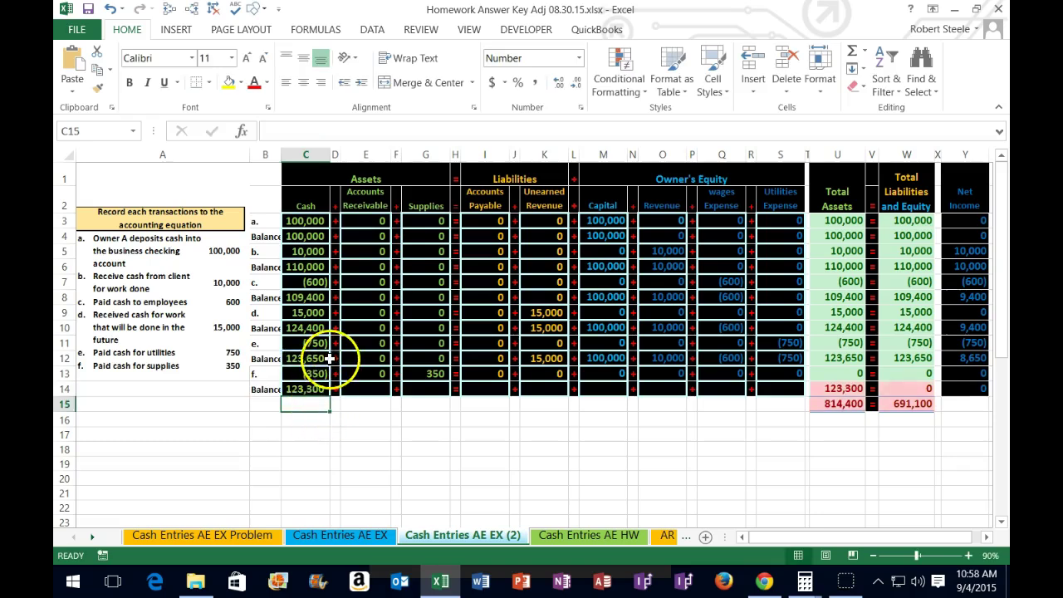
Step: Calculate the Accounts Receivable balance in cell E14 with the formula =E12+E13
left_click(356, 390)
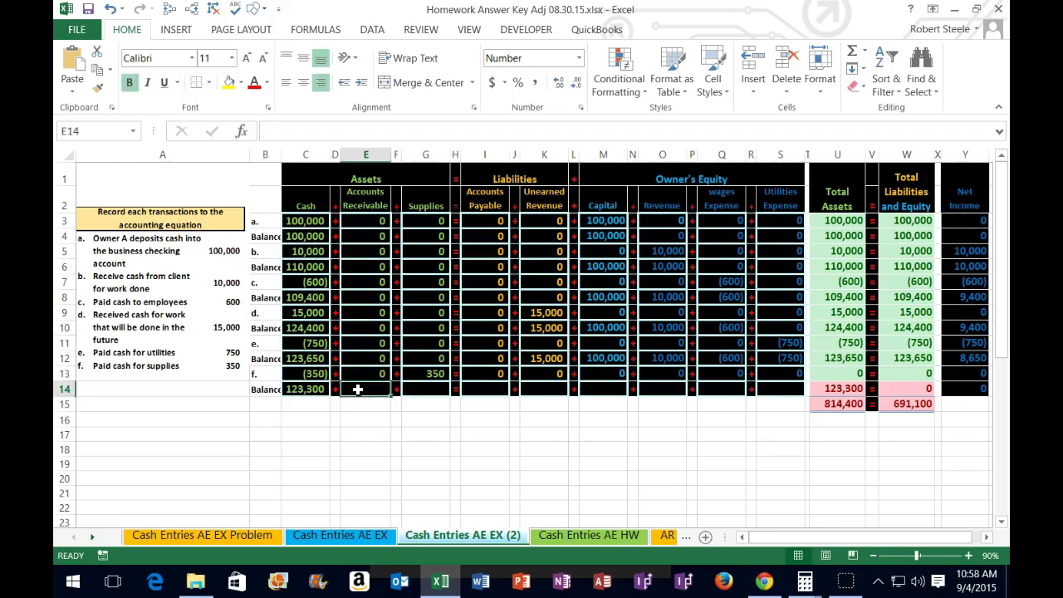
type("=")
left_click(358, 357)
type("+")
left_click(363, 372)
key("Tab")
key("Tab")
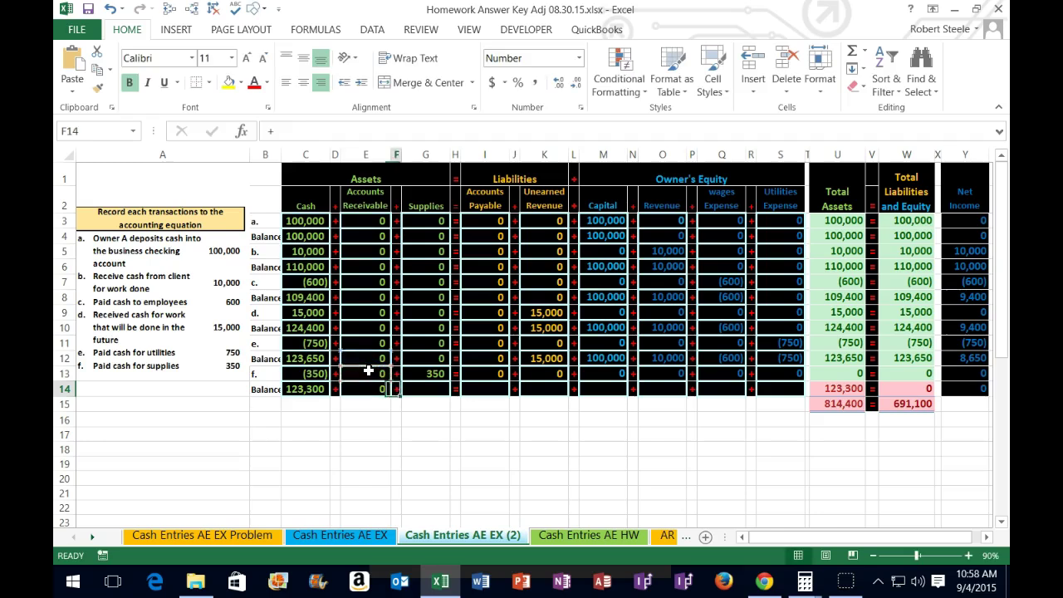
Step: Calculate the Supplies balance in cell G14 with the formula =G12+G13
type("=")
left_click(430, 359)
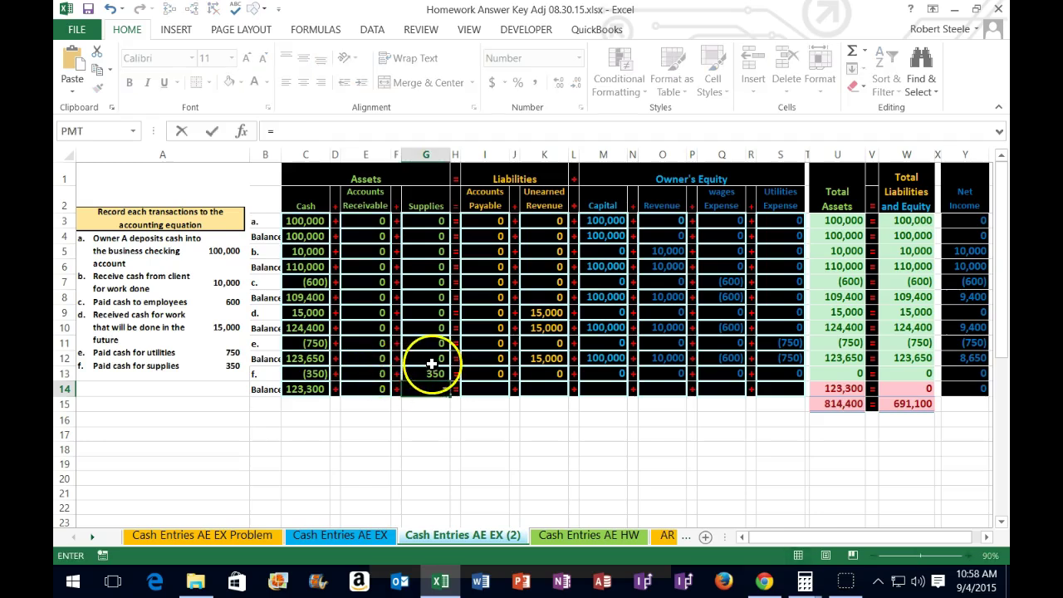
type("+")
left_click(422, 373)
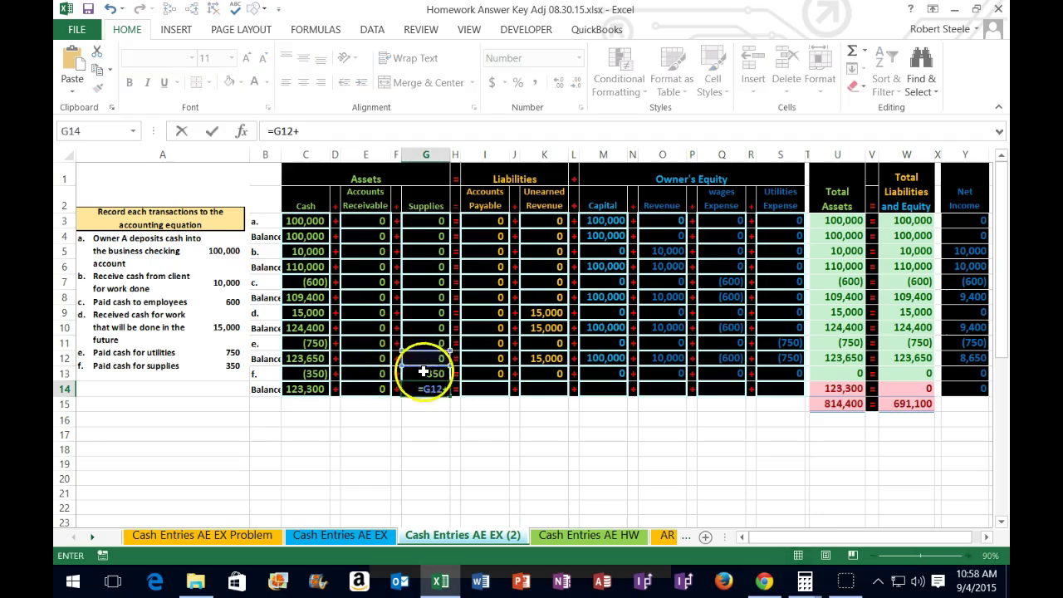
key("Tab")
key("Tab")
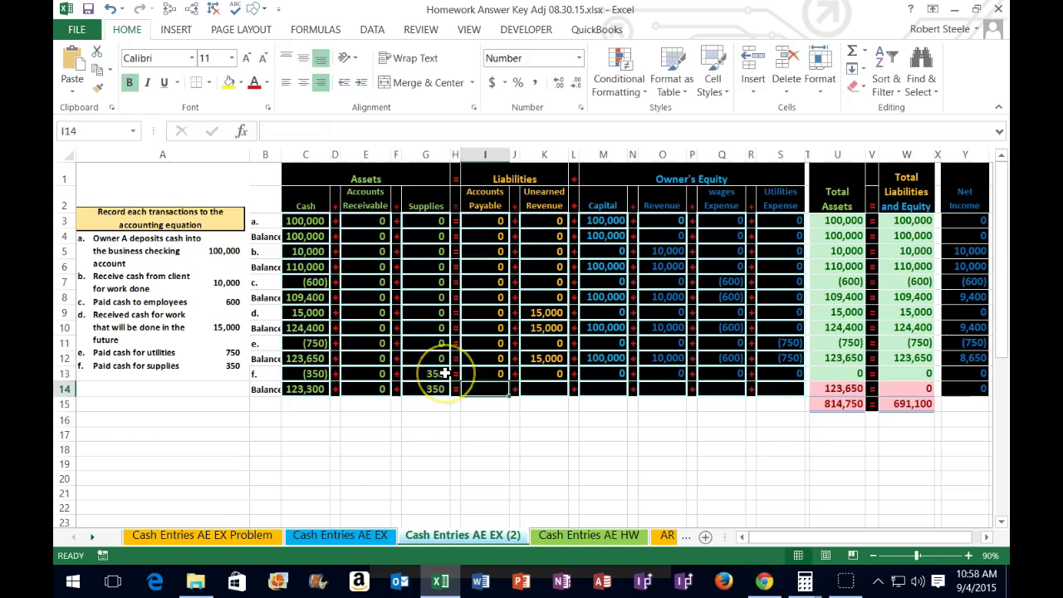
Step: Calculate the Accounts Payable balance in cell I14 with the formula =I12+I13
type("=")
left_click(499, 362)
type("+")
left_click(493, 372)
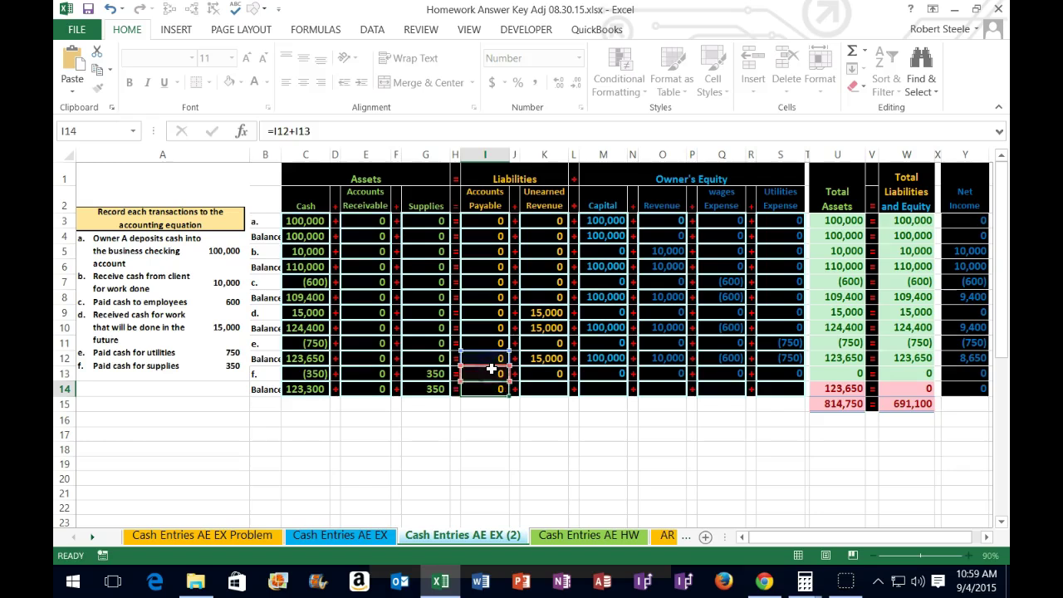
key("Tab")
key("Tab")
Step: Calculate the Unearned Revenue balance in cell K14 with the formula =K12+K13
type("=")
left_click(540, 356)
type("+")
left_click(546, 371)
key("Tab")
key("Tab")
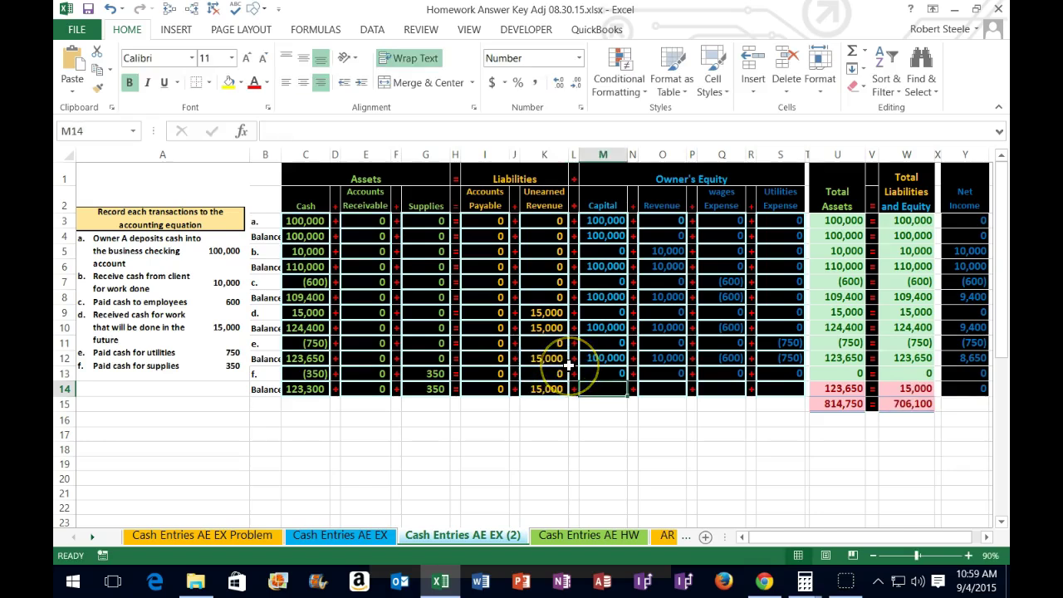
Step: Calculate the Capital balance in cell M14 with the formula =M12+M13
type("=")
left_click(593, 360)
type("+")
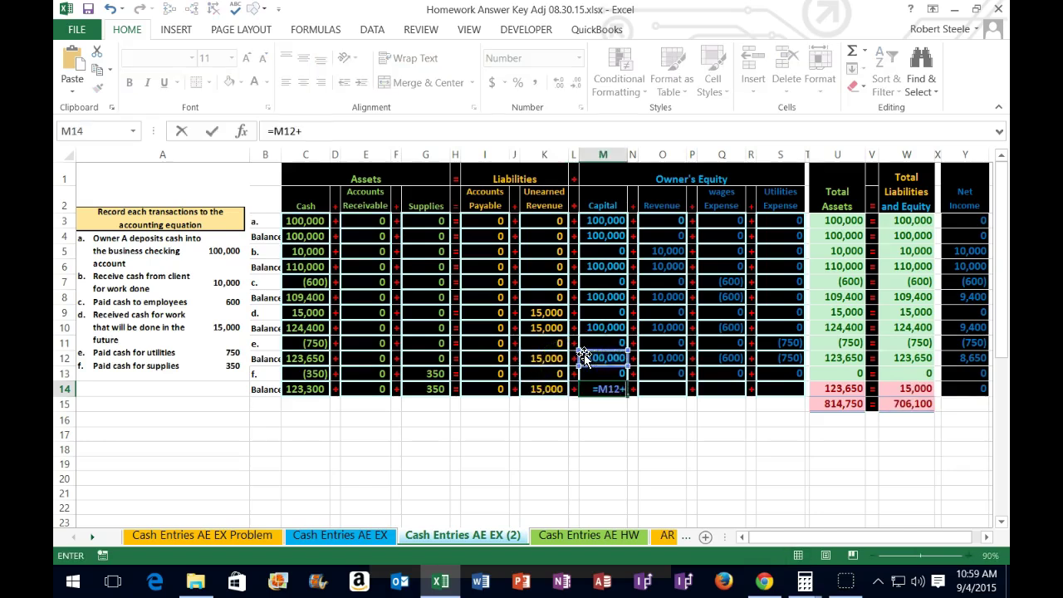
left_click(599, 373)
key("Tab")
key("Tab")
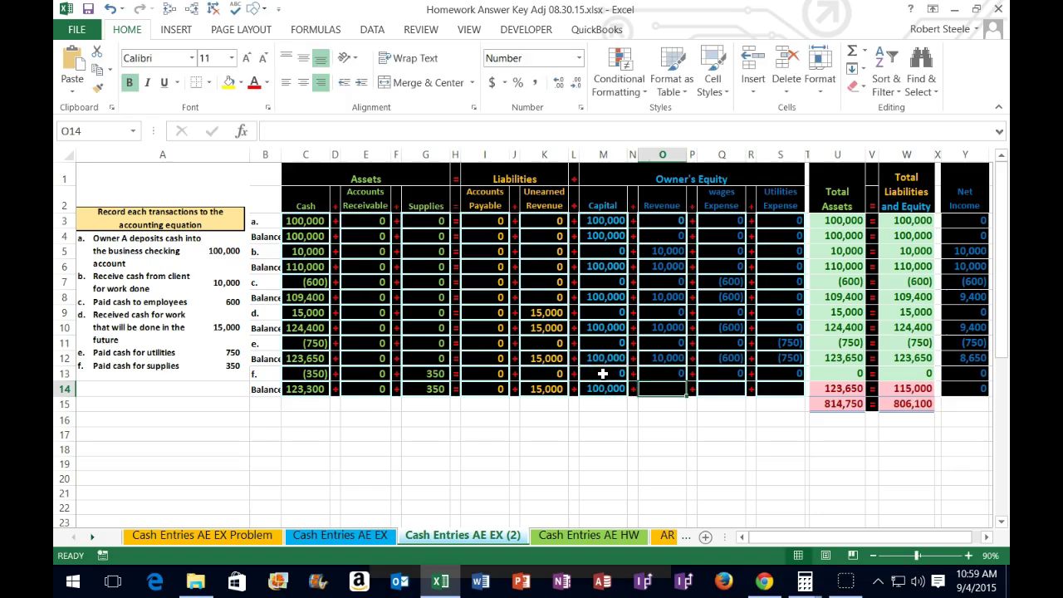
Step: Calculate the Revenue balance in cell O14 with the formula =O12+O13
type("=")
left_click(650, 359)
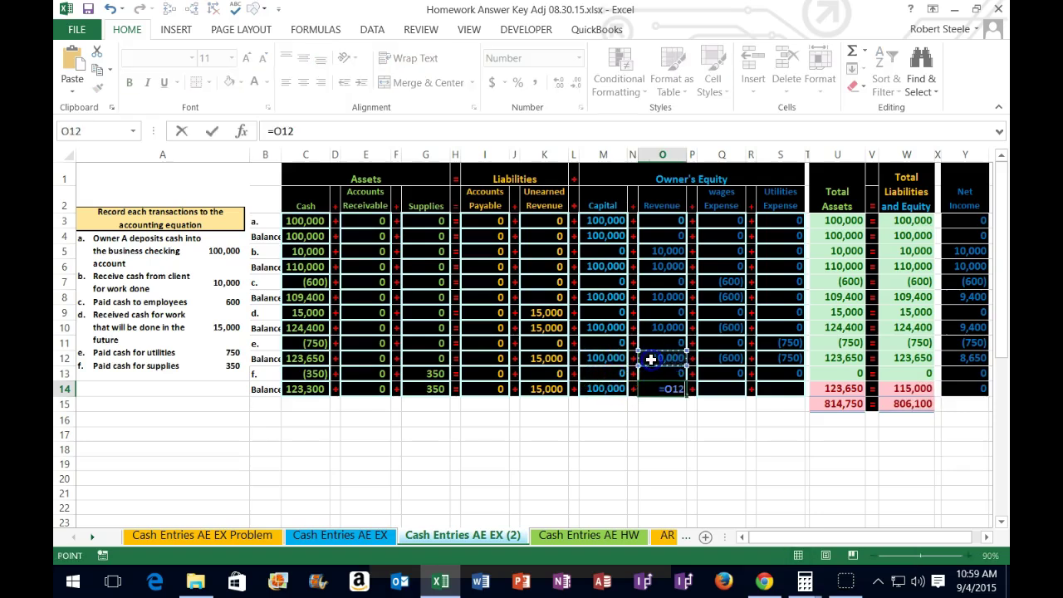
type("+")
left_click(652, 374)
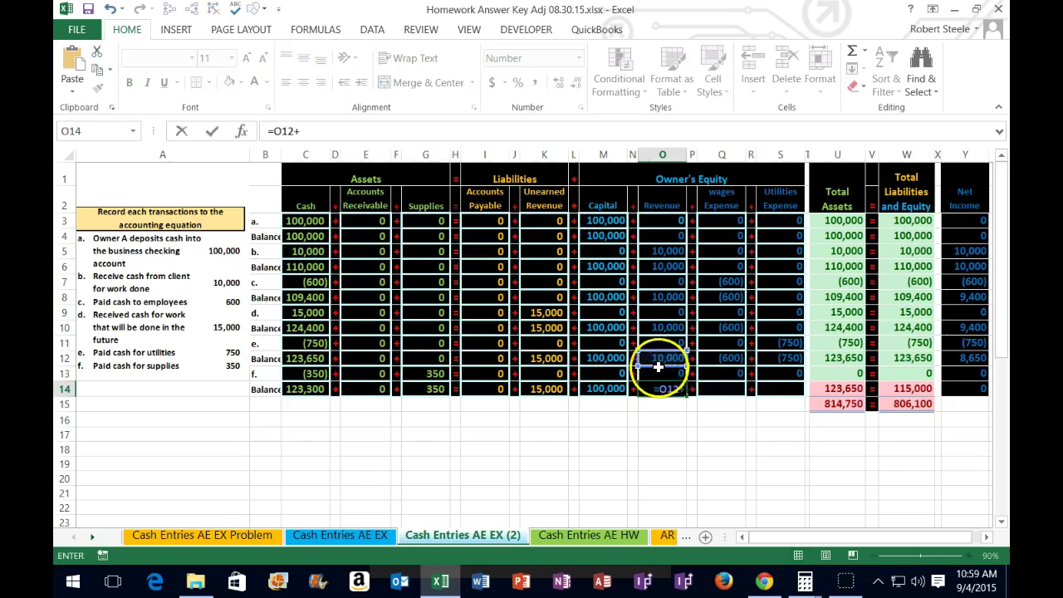
key("Tab")
key("Tab")
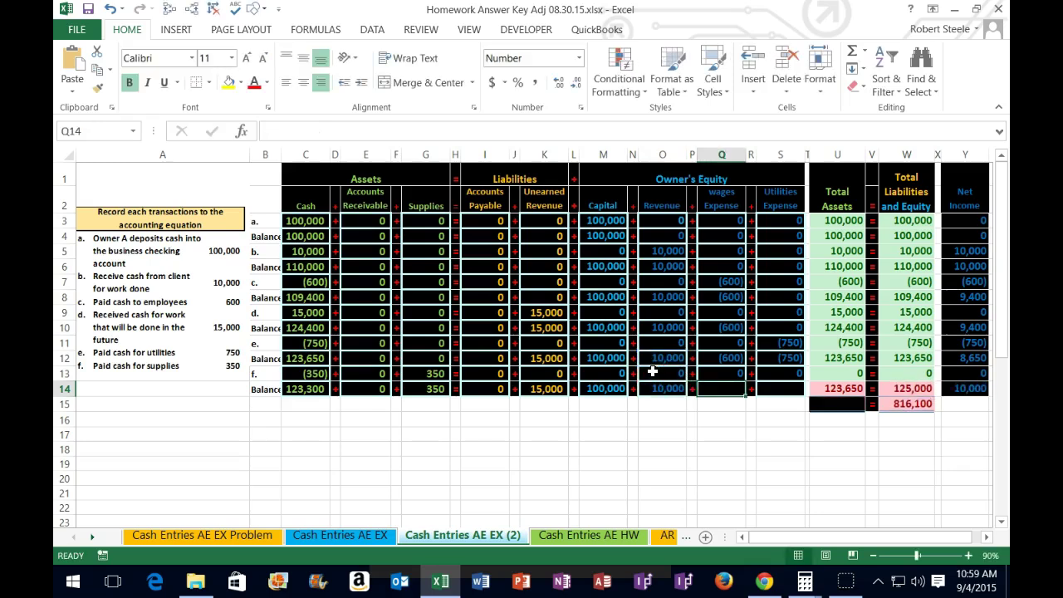
Step: Calculate the Wages Expense balance in cell Q14 with the formula =Q12+Q13
type("=")
left_click(712, 359)
type("+")
left_click(712, 373)
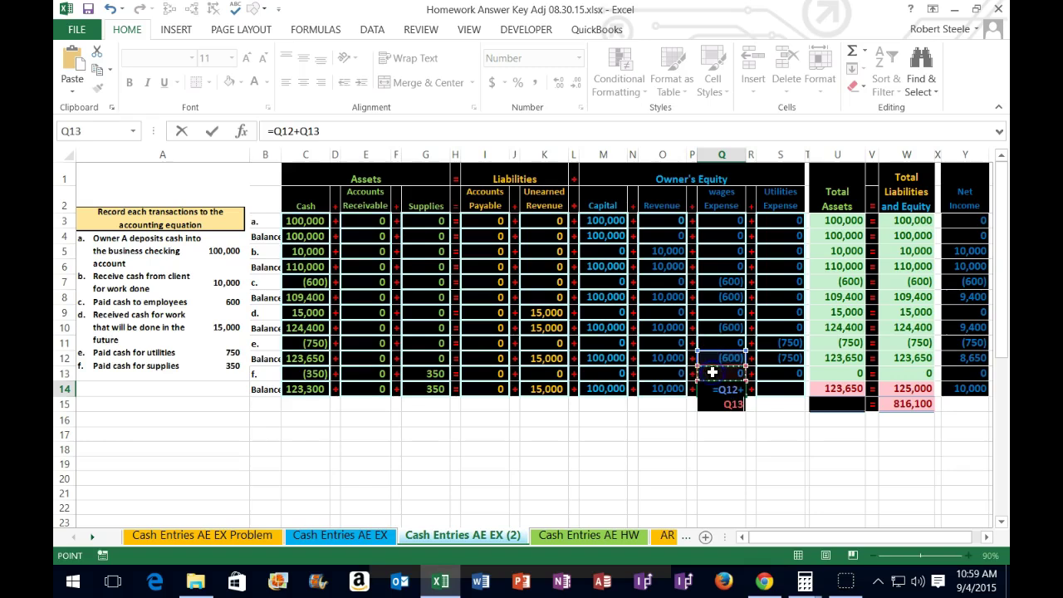
key("Tab")
key("Tab")
Step: Calculate the Utilities Expense balance in cell S14 with the formula =S12+S13
type("=")
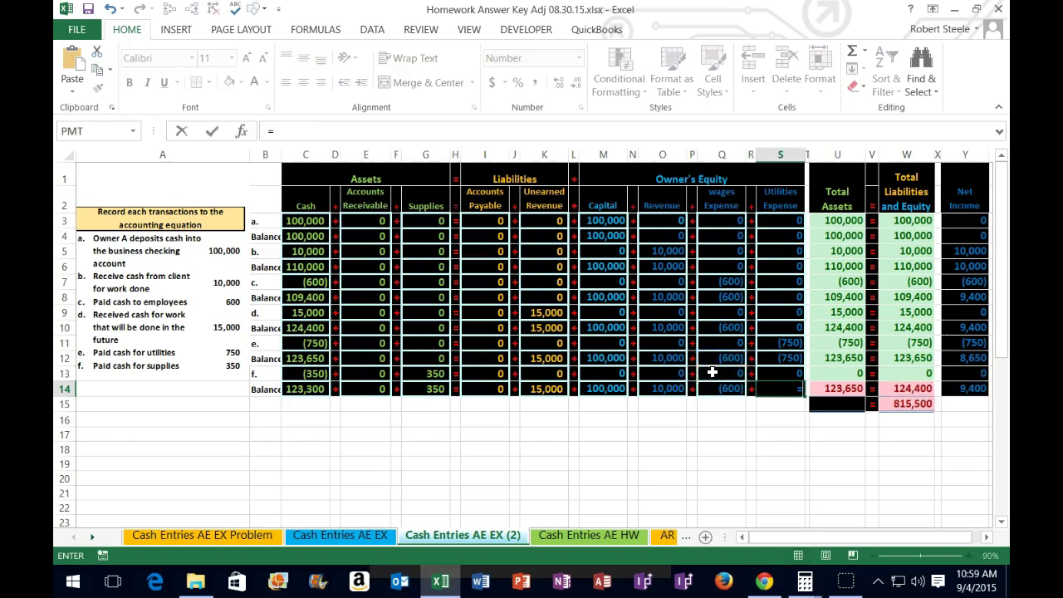
left_click(757, 353)
type("+")
left_click(754, 372)
key("Return")
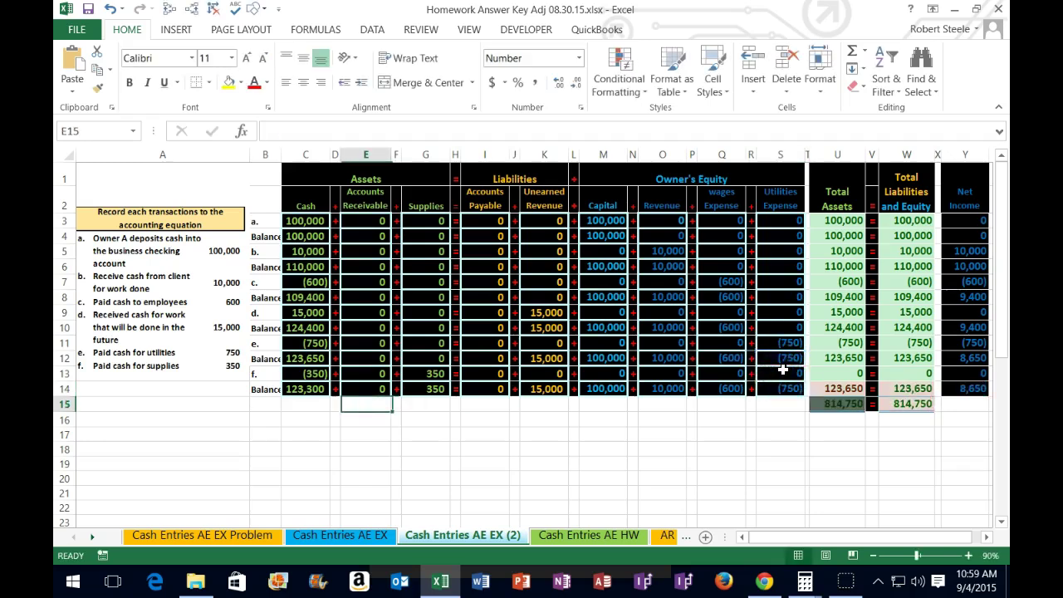
Step: Compare the row 14 asset balances with the liabilities and owner's equity balances, and examine the final net income
left_click_drag(309, 387, 415, 388)
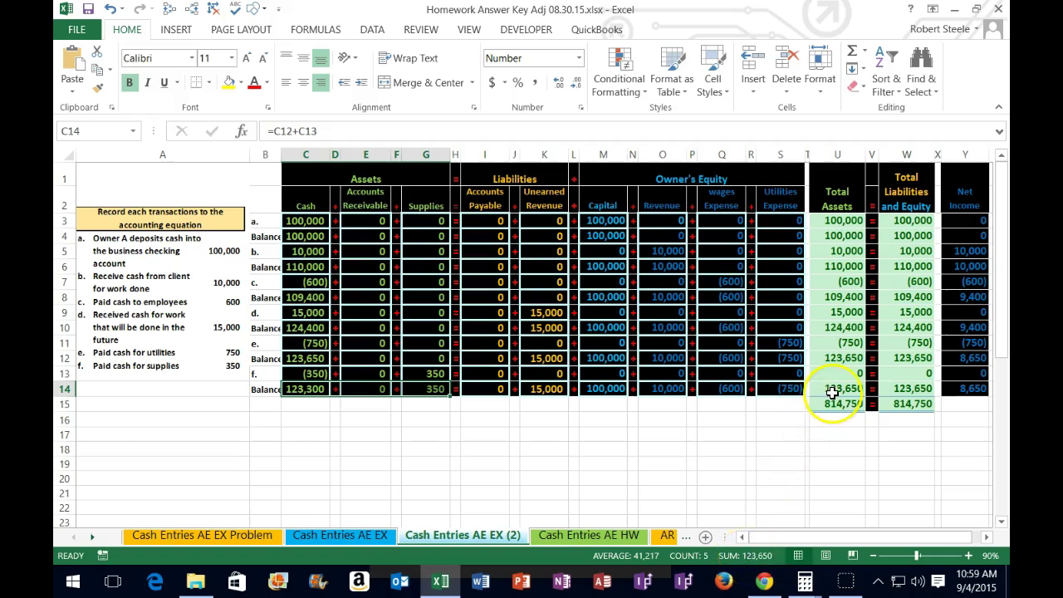
left_click_drag(490, 388, 785, 388)
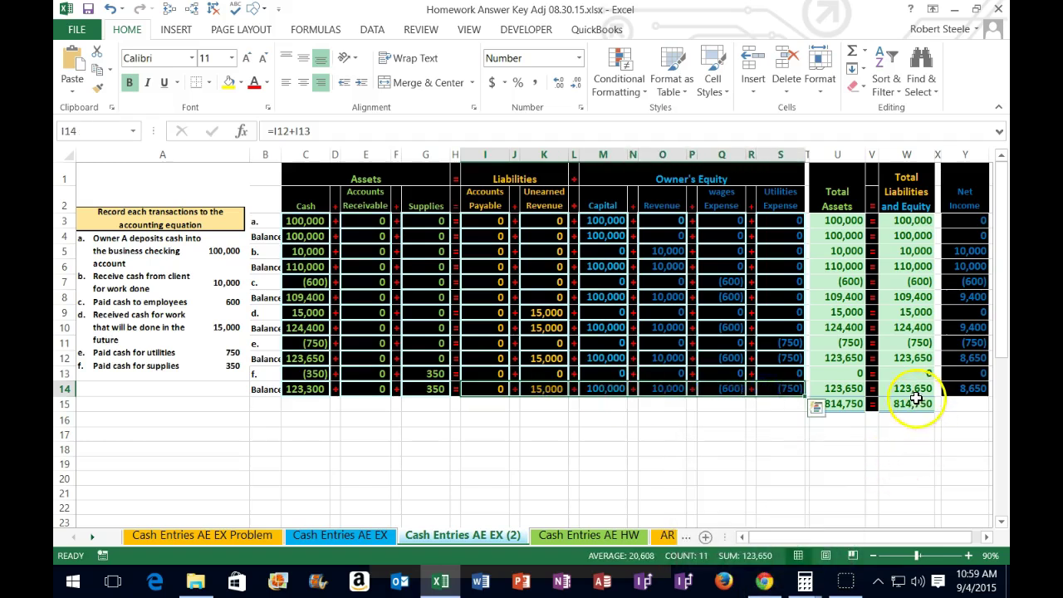
left_click(955, 388)
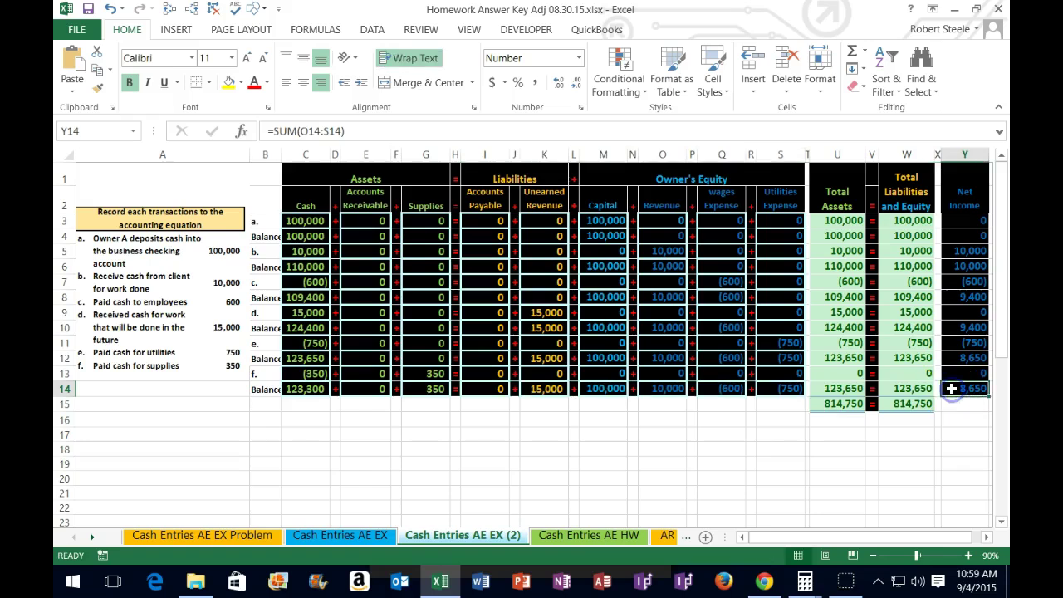